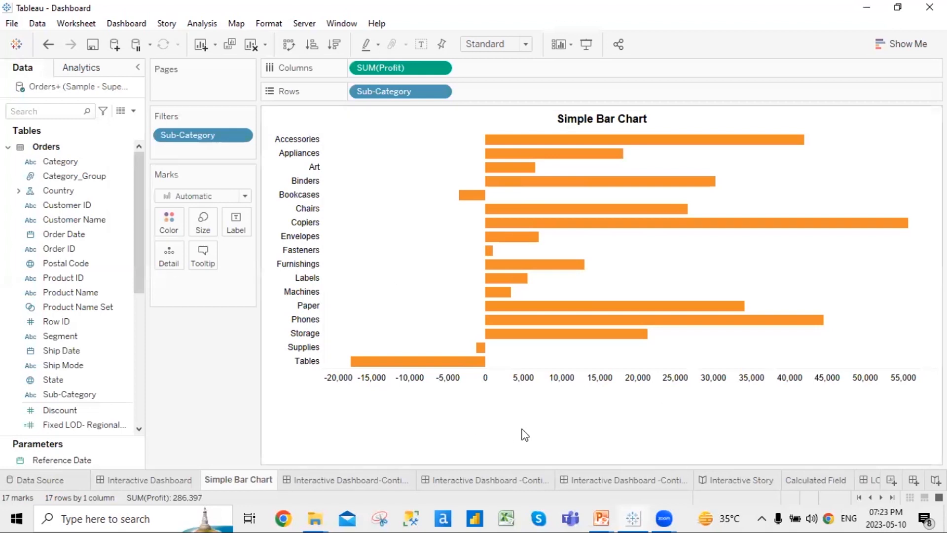
On a new sheet, plot SUM(Discount) as horizontal bars for Consumer, Corporate and Home Office
{"action": "left_click", "coordinate": [892, 481]}
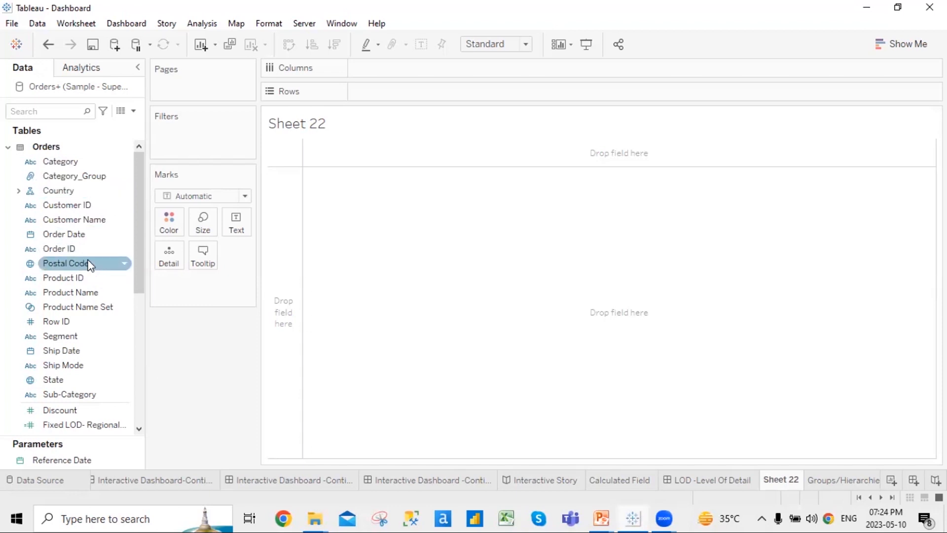
{"action": "left_click_drag", "start_coordinate": [75, 344], "coordinate": [395, 101]}
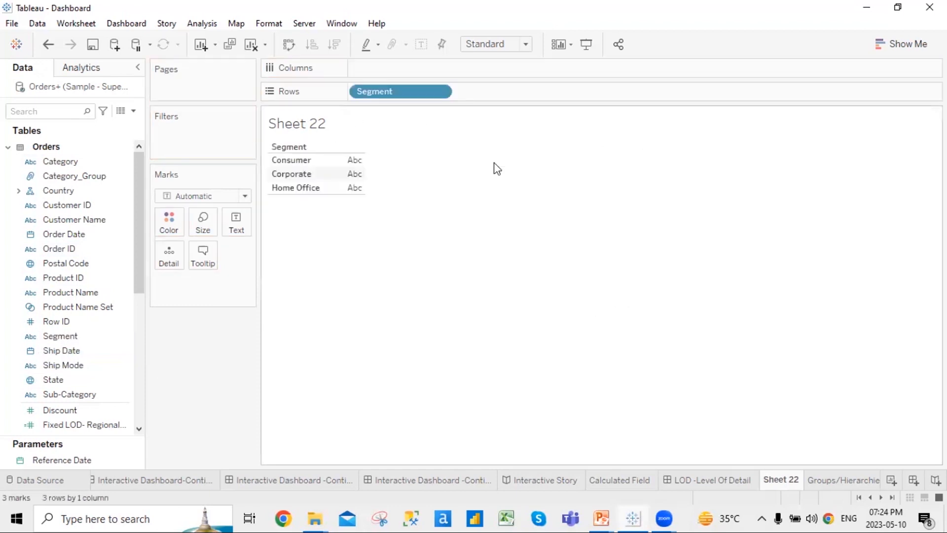
{"action": "scroll", "coordinate": [123, 342], "scroll_direction": "down", "scroll_amount": 4}
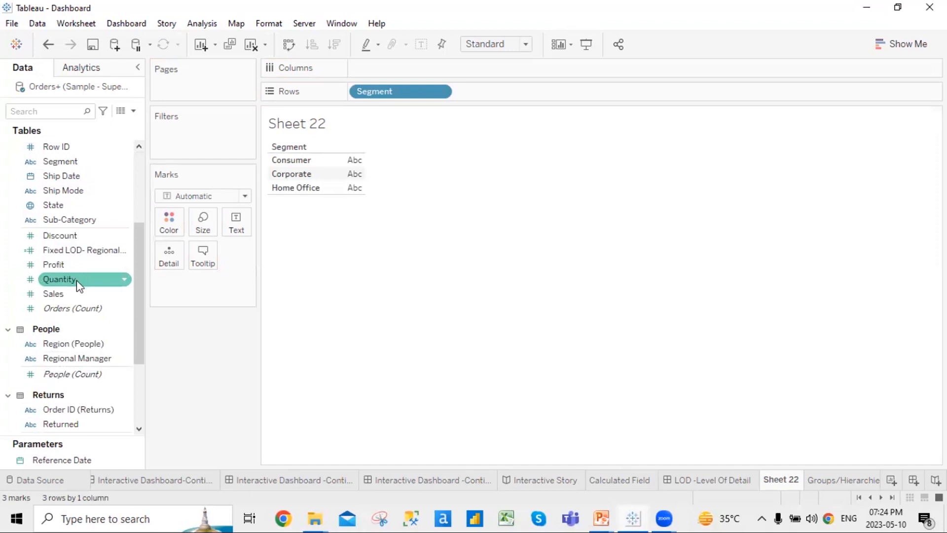
{"action": "left_click_drag", "start_coordinate": [72, 236], "coordinate": [388, 66]}
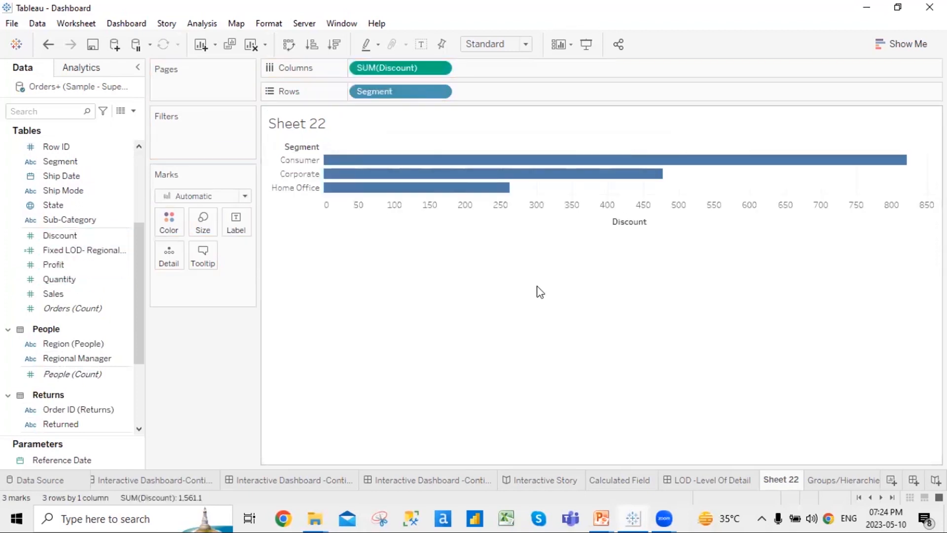
{"action": "left_click", "coordinate": [907, 46]}
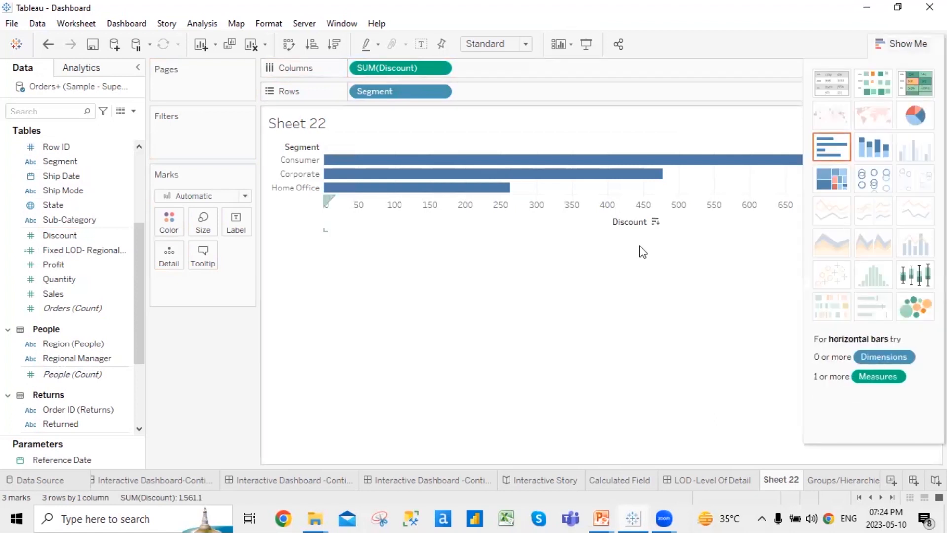
Make the Discount bars vertical, sorted highest to lowest, with value labels shown
{"action": "left_click", "coordinate": [897, 45]}
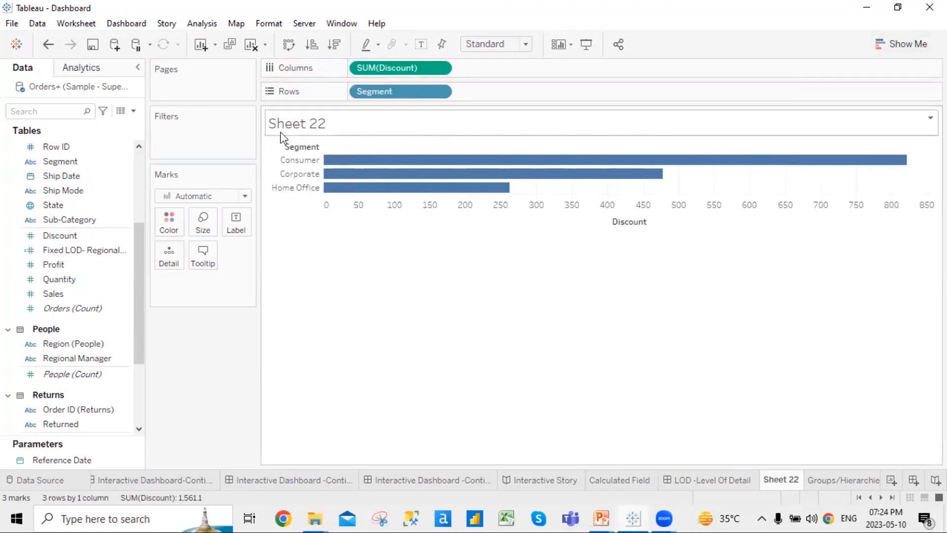
{"action": "left_click", "coordinate": [289, 47]}
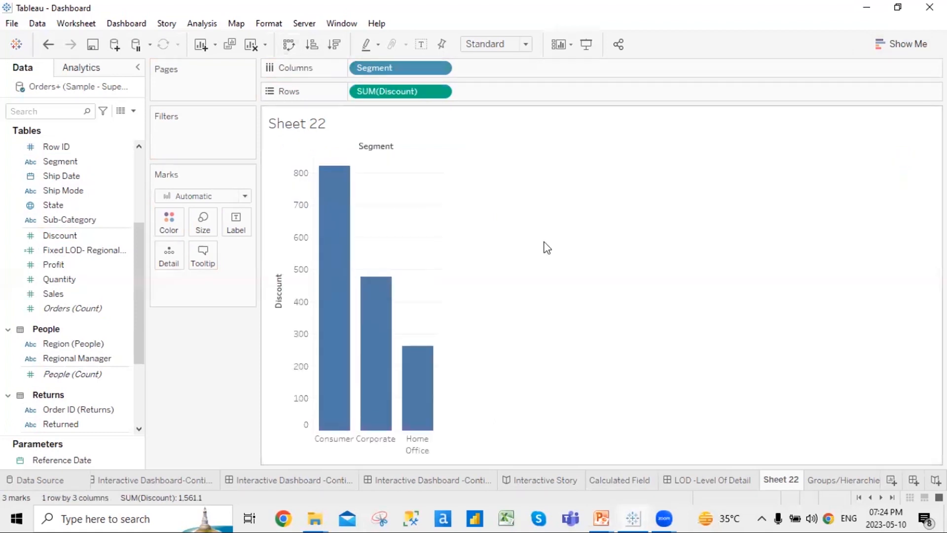
{"action": "left_click", "coordinate": [321, 52]}
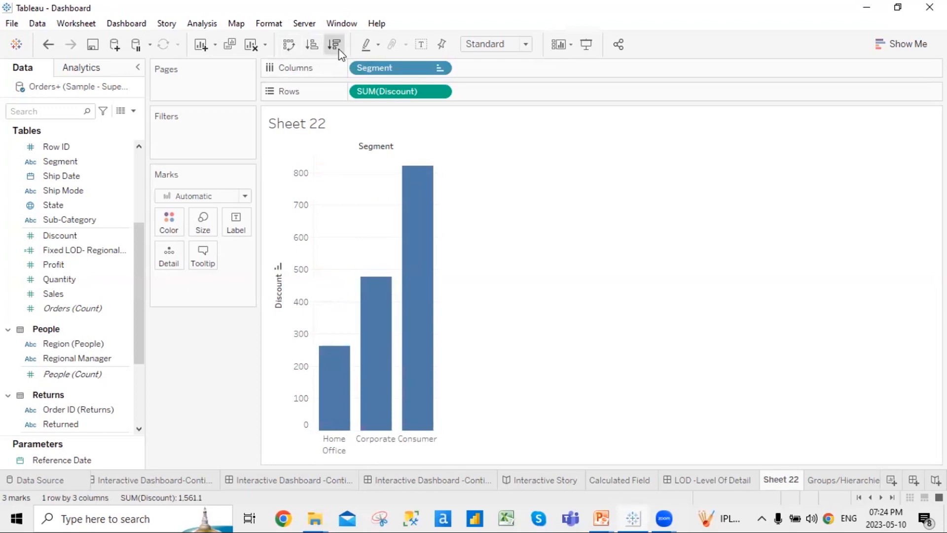
{"action": "left_click", "coordinate": [339, 51]}
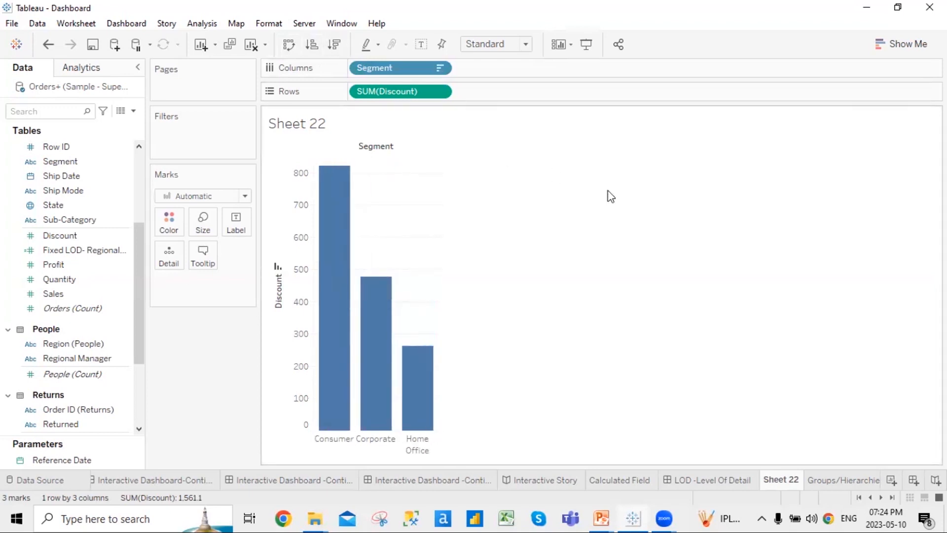
{"action": "left_click", "coordinate": [421, 44]}
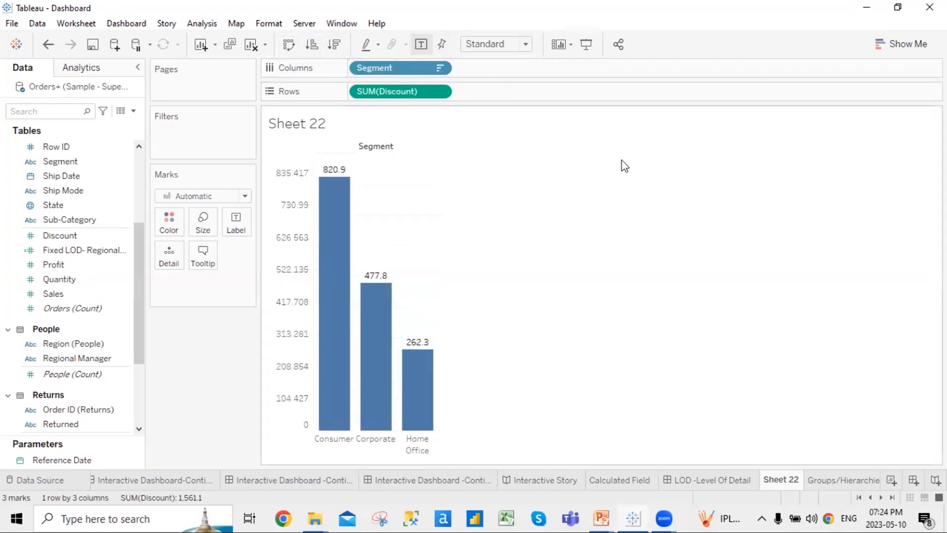
Try Fit Width and Fit Height, then size the chart to Entire View
{"action": "left_click", "coordinate": [525, 45]}
{"action": "left_click", "coordinate": [516, 70]}
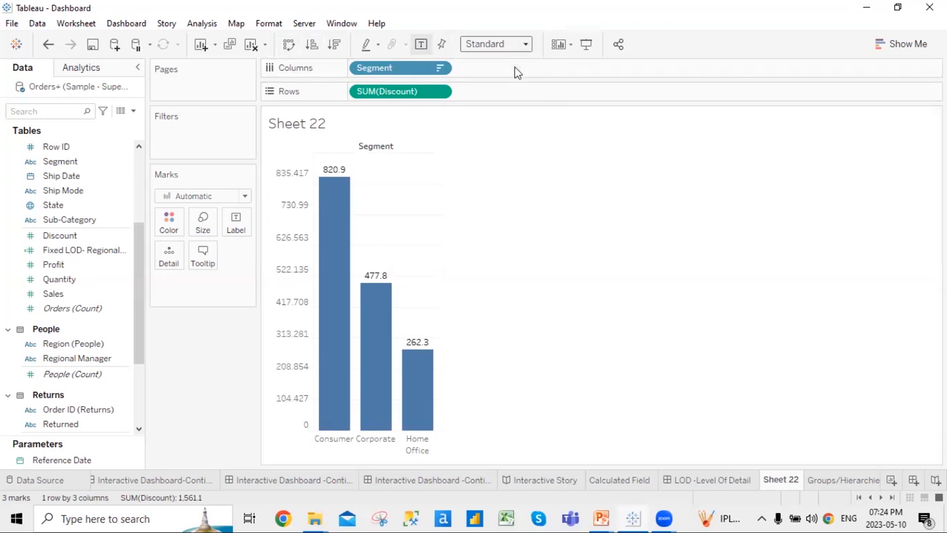
{"action": "left_click", "coordinate": [525, 45]}
{"action": "left_click", "coordinate": [508, 82]}
{"action": "left_click", "coordinate": [525, 45]}
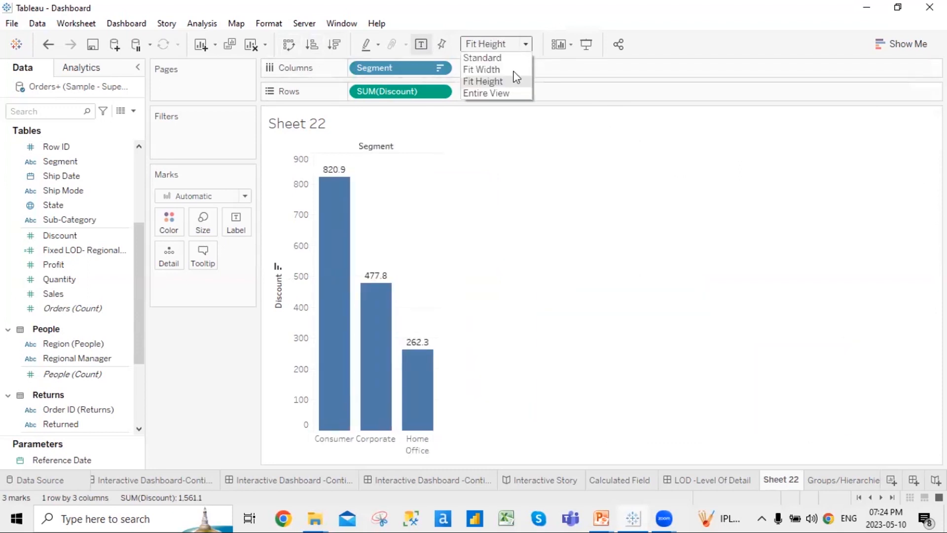
{"action": "left_click", "coordinate": [493, 94]}
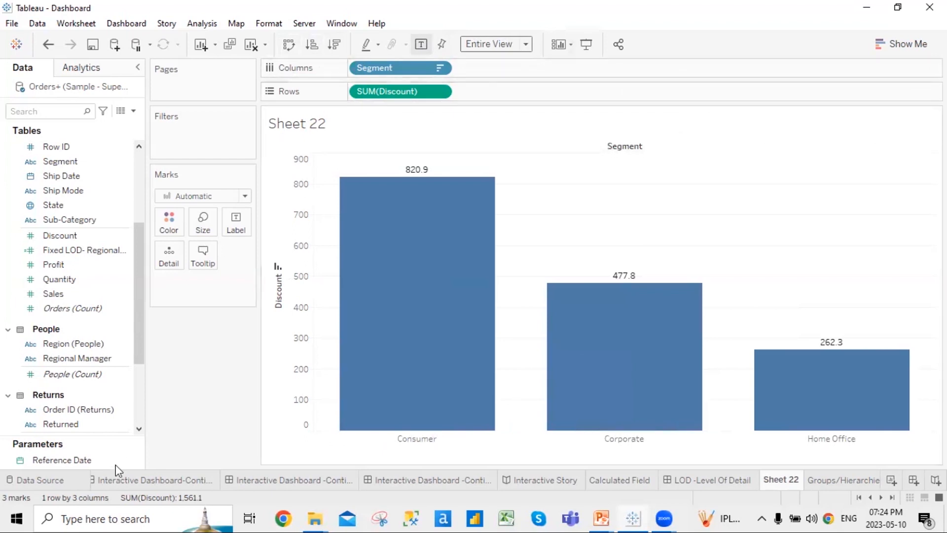
{"action": "left_click", "coordinate": [870, 498]}
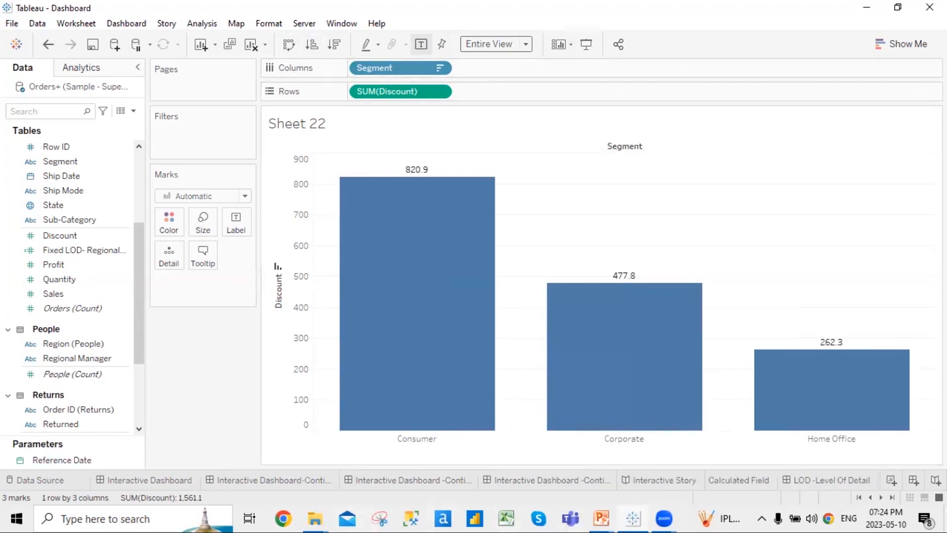
Go from the Interactive Dashboard to the Simple Bar Chart worksheet of profit by sub-category
{"action": "left_click", "coordinate": [120, 483]}
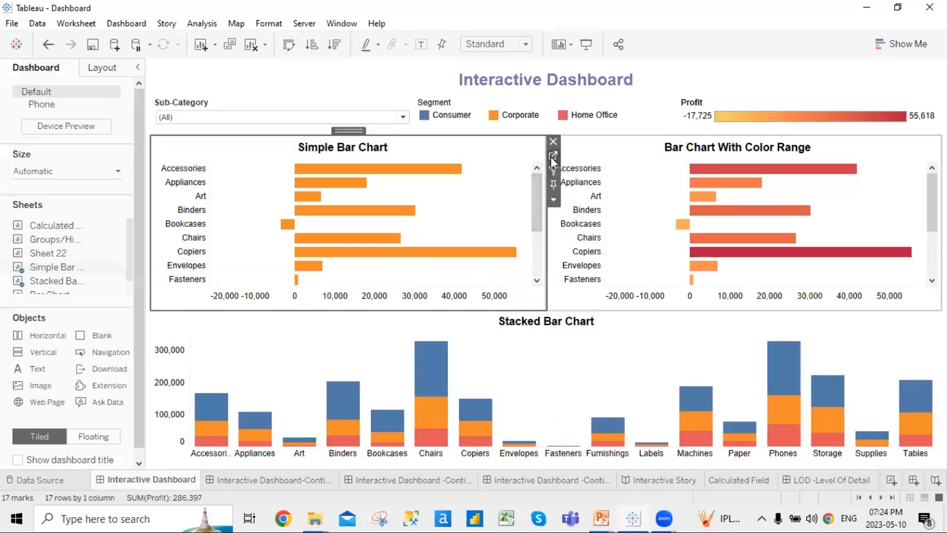
{"action": "left_click", "coordinate": [553, 156]}
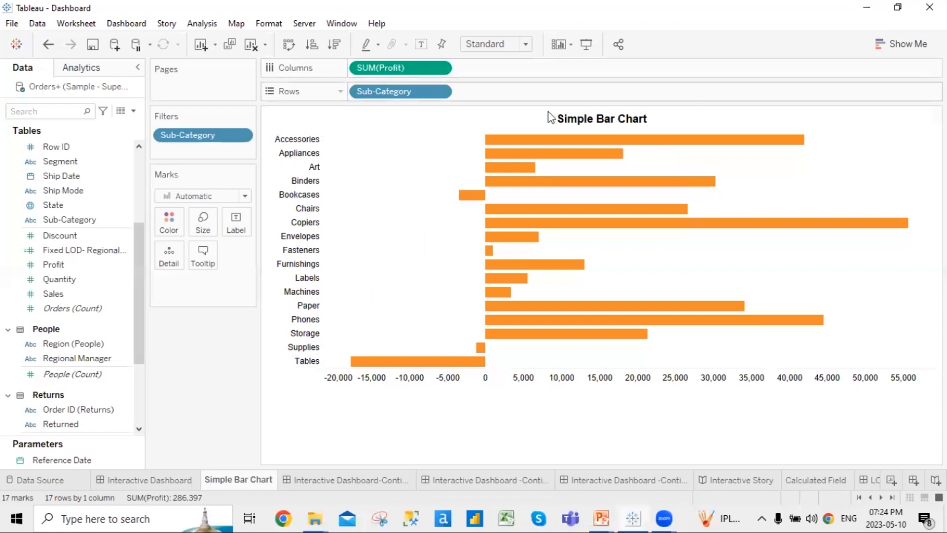
{"action": "mouse_move", "coordinate": [558, 144]}
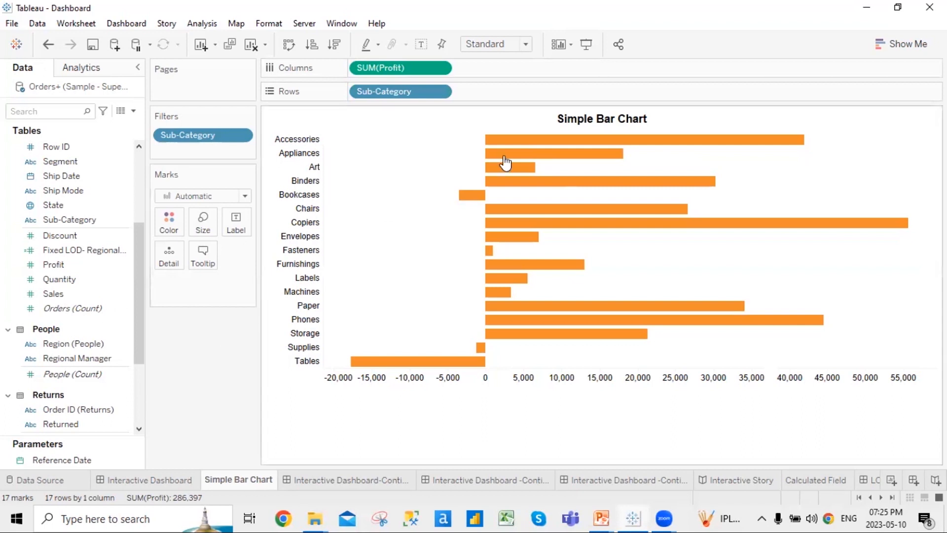
{"action": "right_click", "coordinate": [390, 391]}
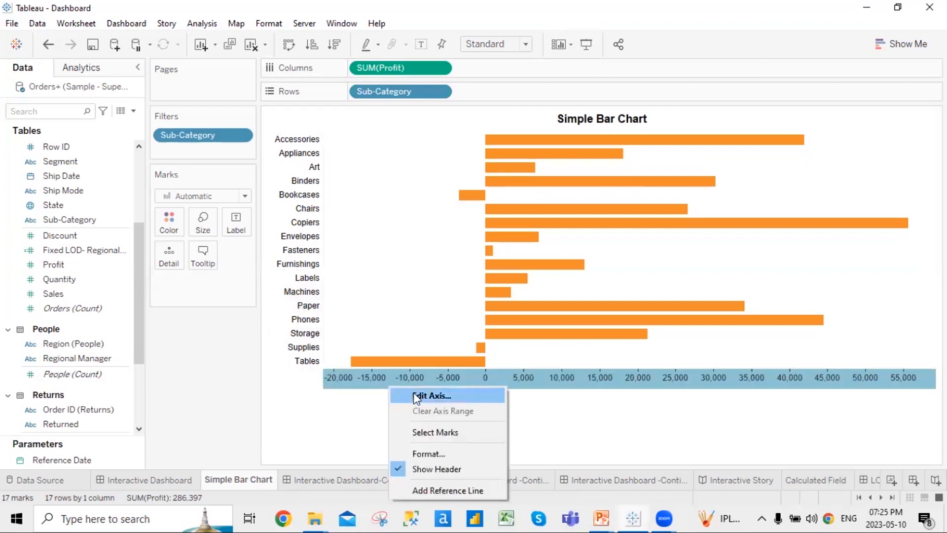
{"action": "left_click", "coordinate": [217, 371]}
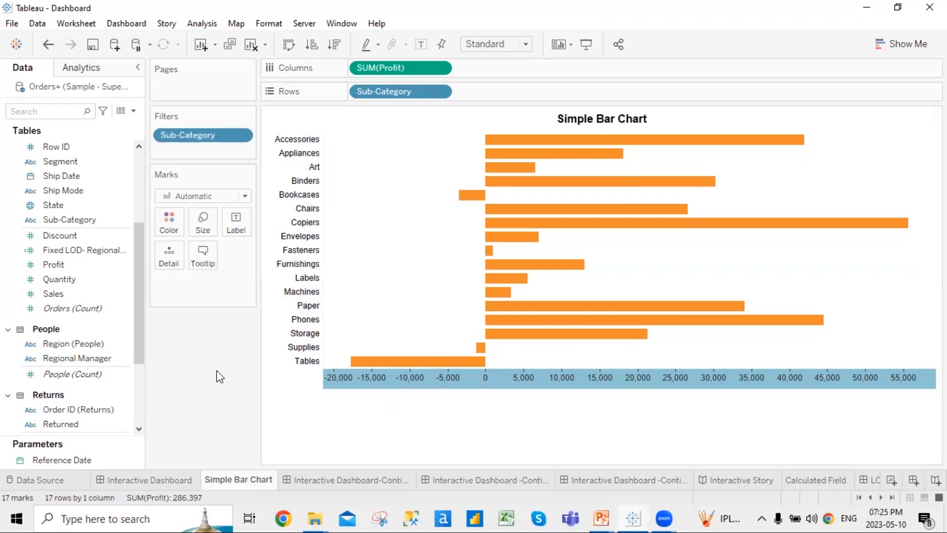
{"action": "double_click", "coordinate": [392, 400]}
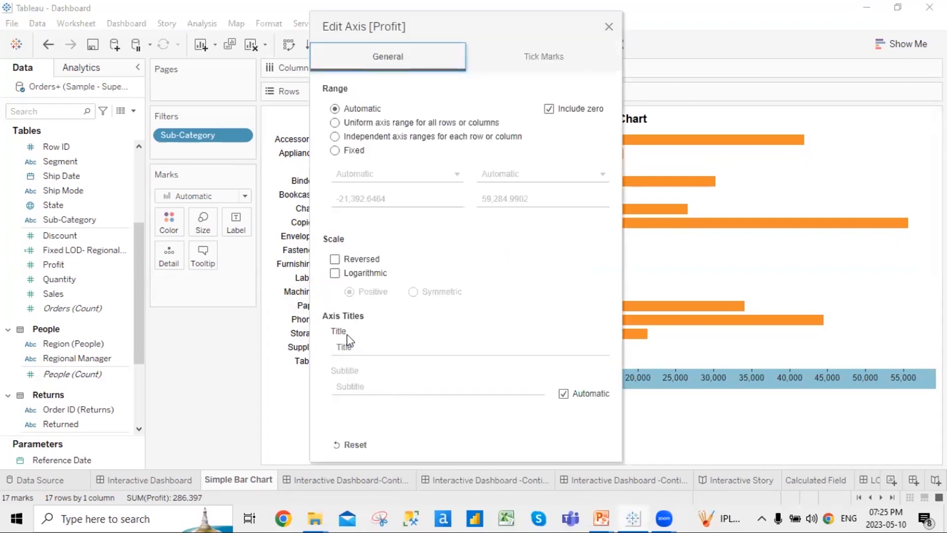
{"action": "left_click", "coordinate": [609, 27]}
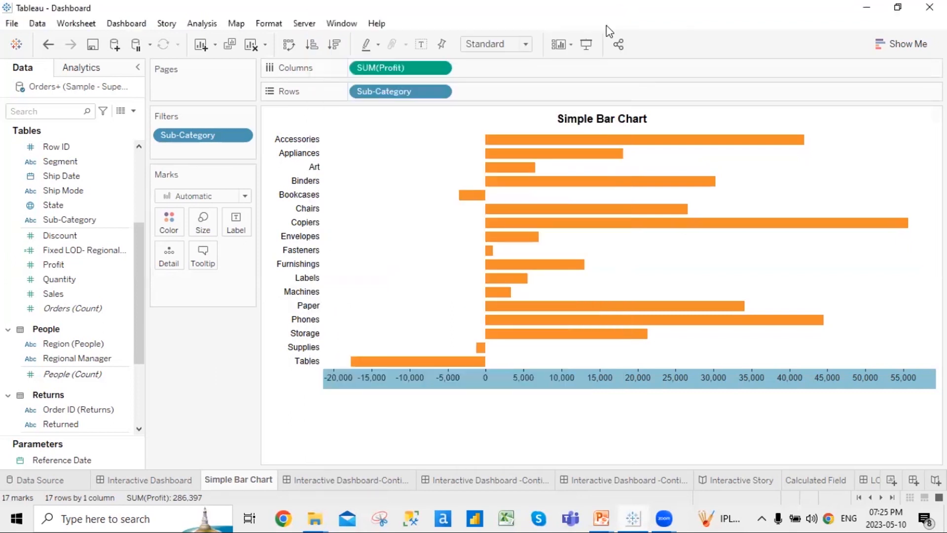
{"action": "right_click", "coordinate": [372, 390]}
{"action": "left_click", "coordinate": [405, 397]}
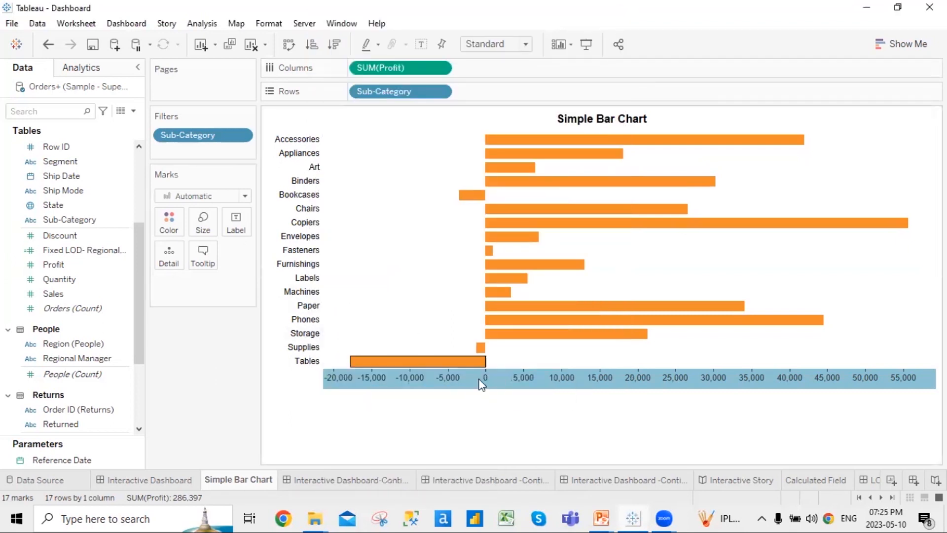
{"action": "left_click", "coordinate": [378, 348]}
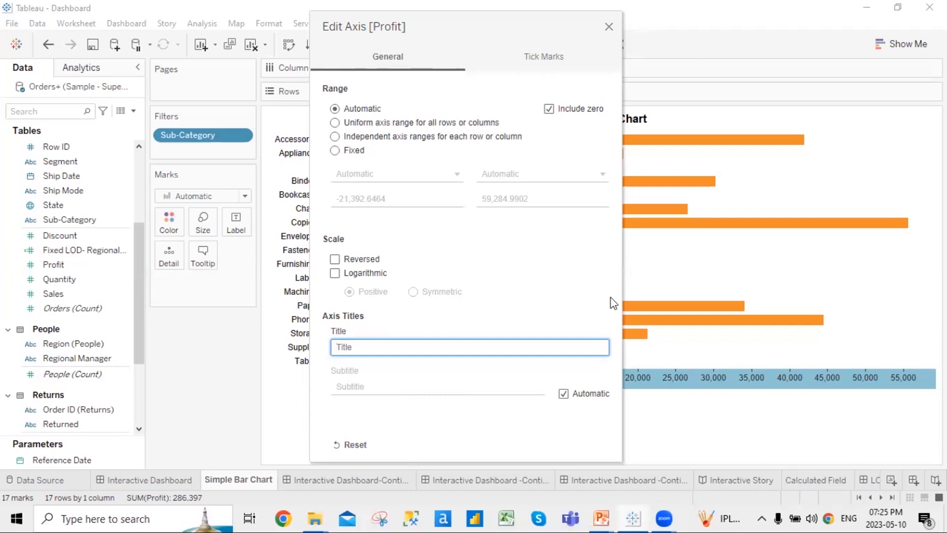
{"action": "left_click", "coordinate": [609, 27]}
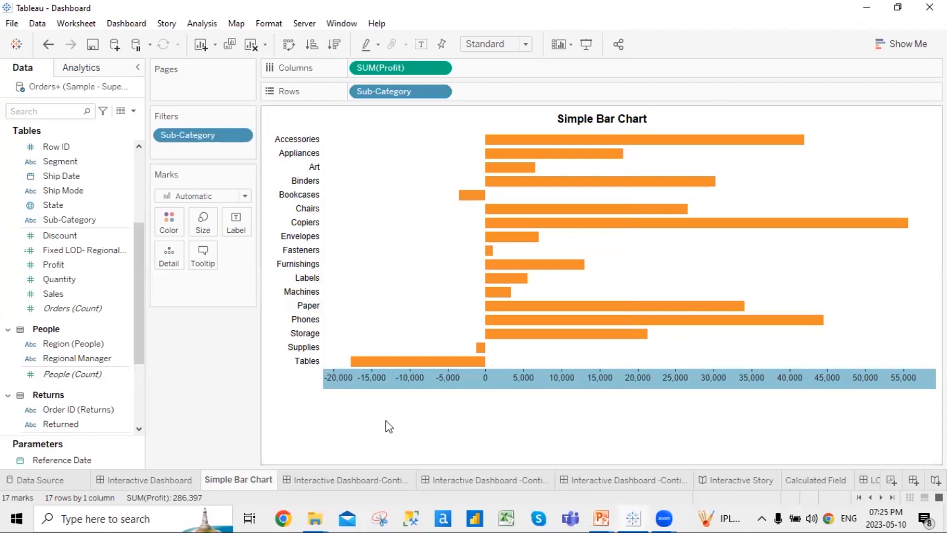
Open formatting for the SUM(Profit) axis and review its font, shading and number settings unchanged
{"action": "right_click", "coordinate": [378, 382]}
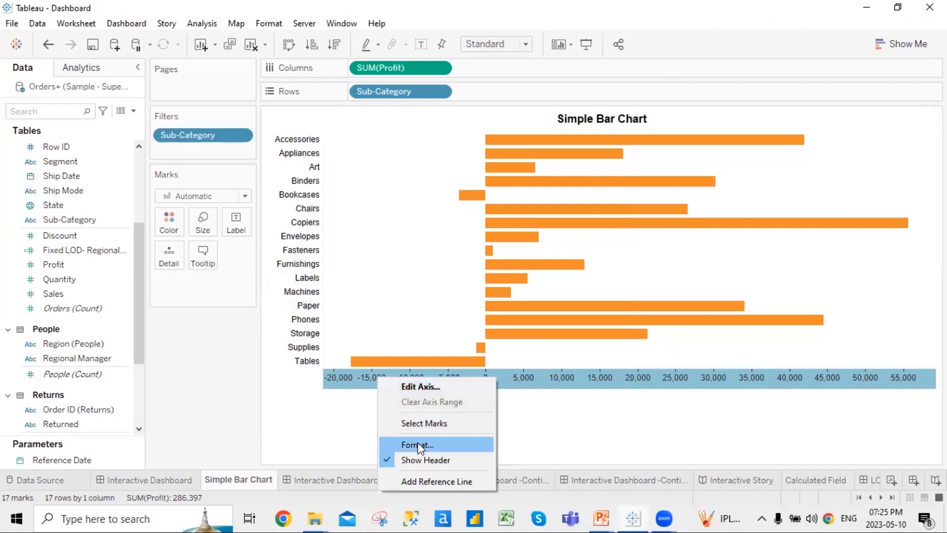
{"action": "left_click", "coordinate": [418, 445]}
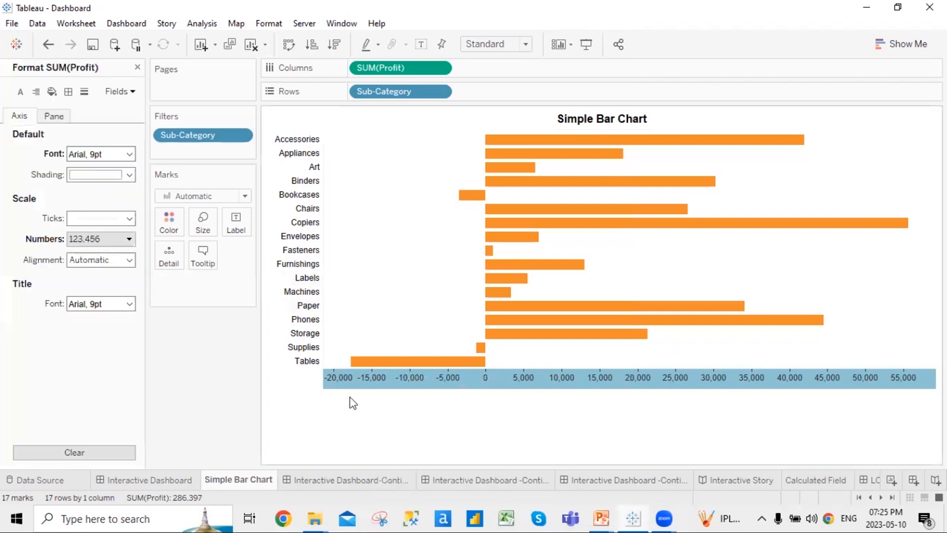
{"action": "left_click", "coordinate": [130, 154]}
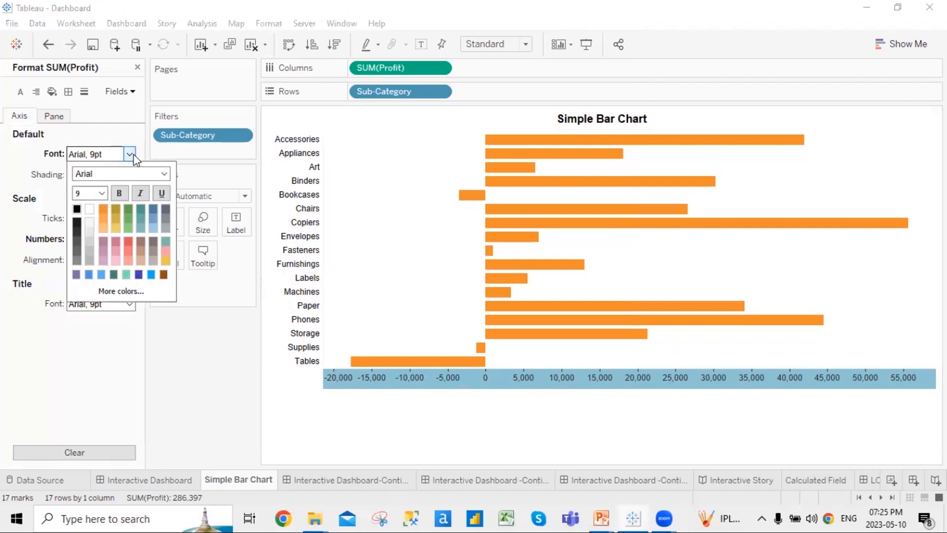
{"action": "left_click", "coordinate": [164, 173]}
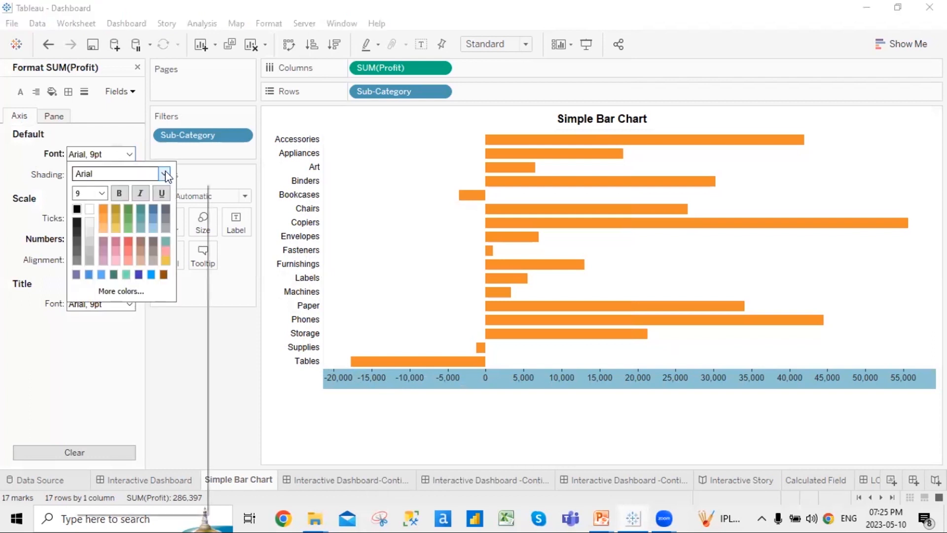
{"action": "left_click", "coordinate": [165, 172]}
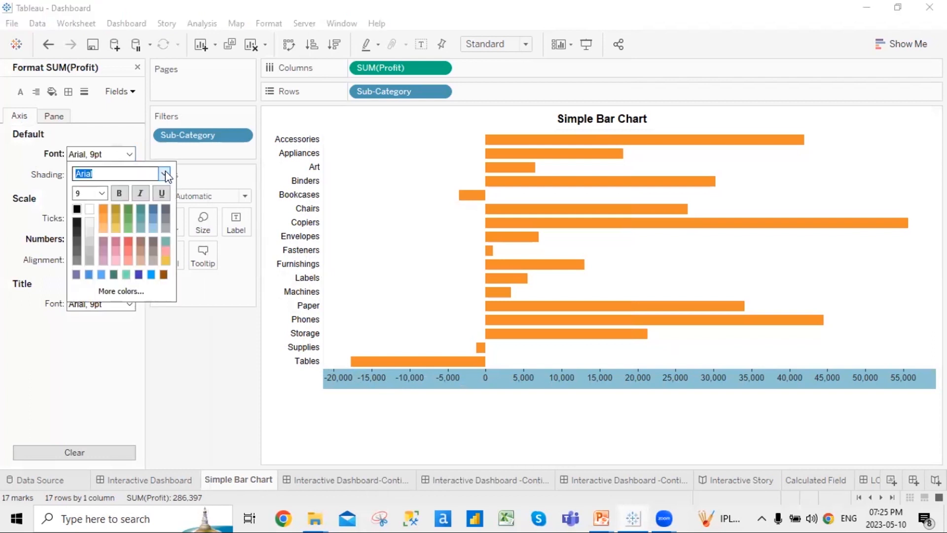
{"action": "left_click", "coordinate": [102, 193]}
{"action": "left_click", "coordinate": [101, 192]}
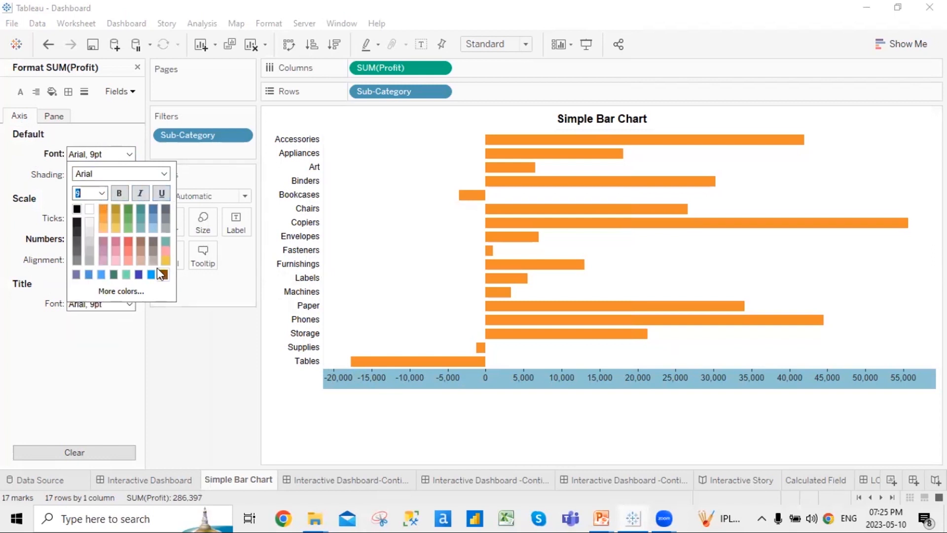
{"action": "left_click", "coordinate": [206, 334]}
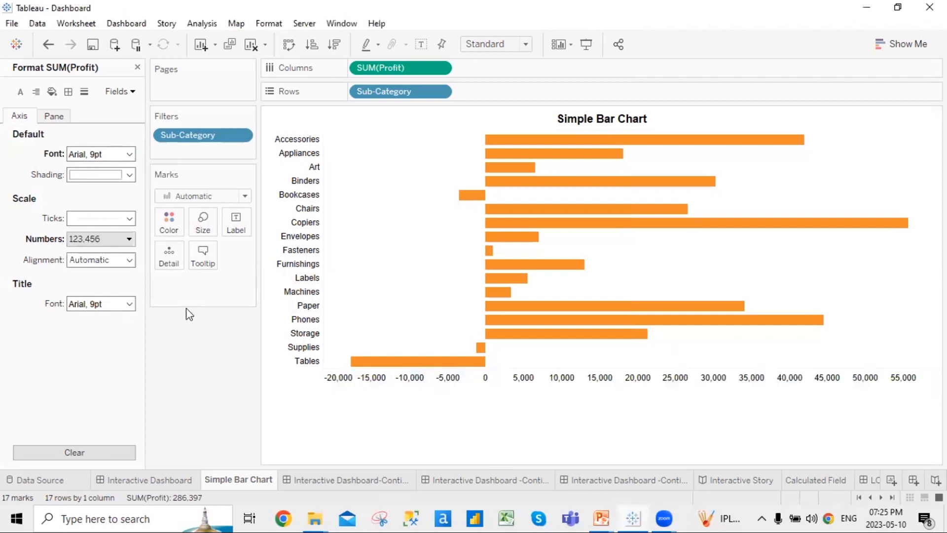
{"action": "left_click", "coordinate": [128, 174]}
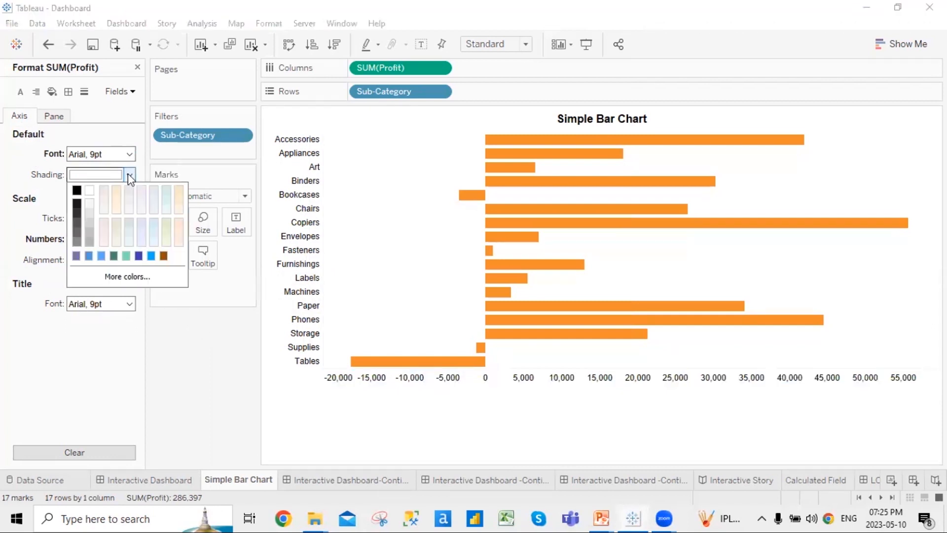
{"action": "left_click", "coordinate": [128, 174]}
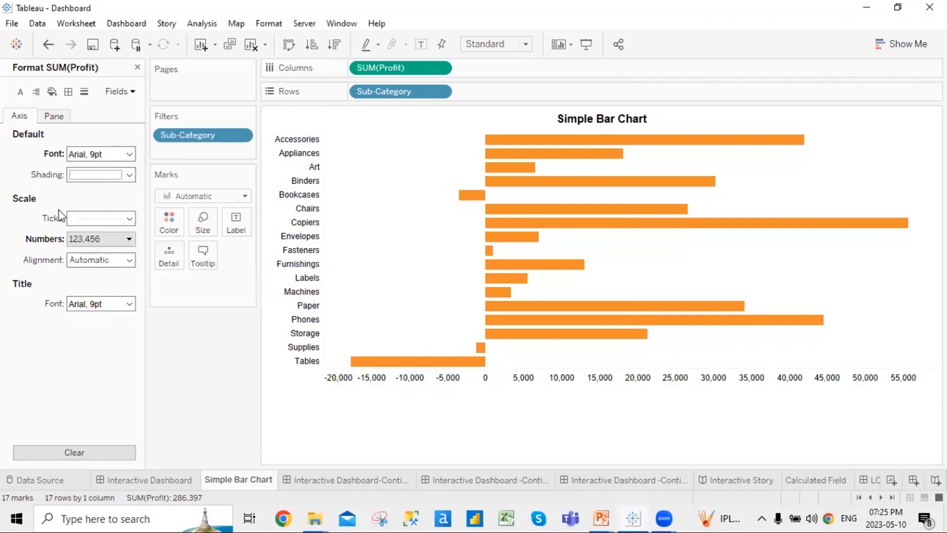
{"action": "left_click", "coordinate": [128, 239]}
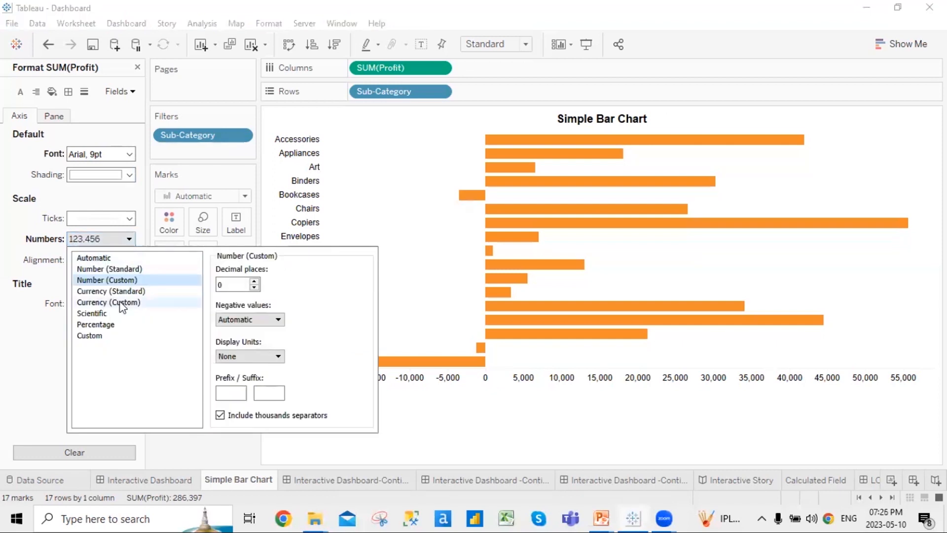
{"action": "left_click", "coordinate": [40, 367]}
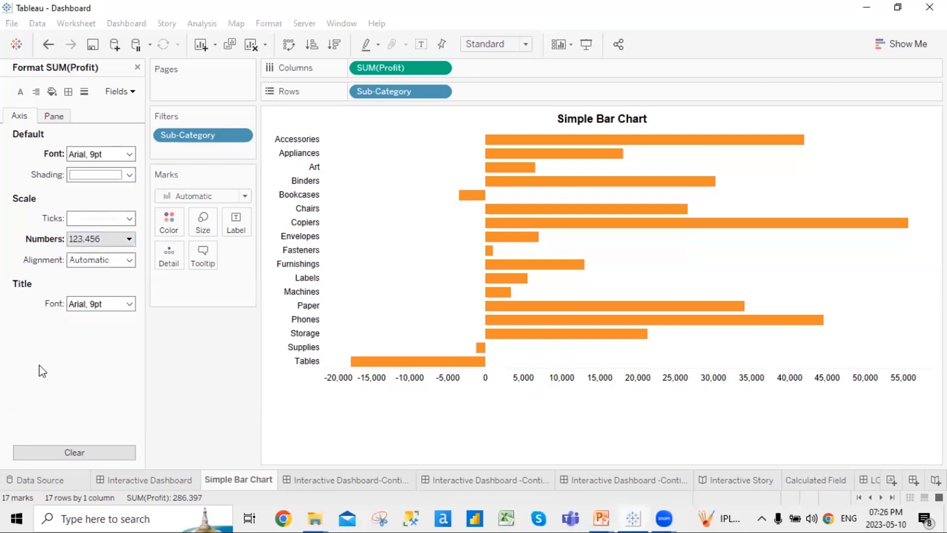
Try Up and Down alignment for the profit tick labels, then settle on Automatic
{"action": "left_click", "coordinate": [129, 260]}
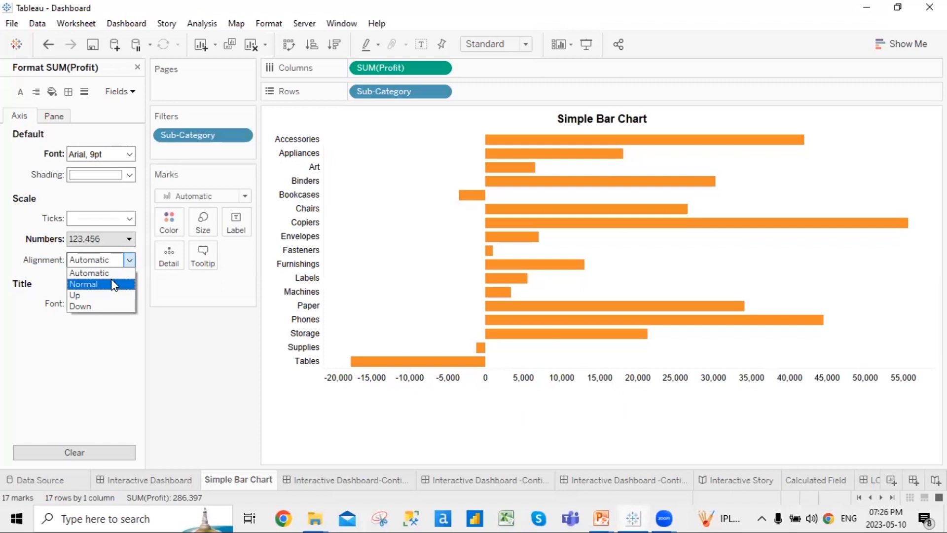
{"action": "left_click", "coordinate": [112, 295]}
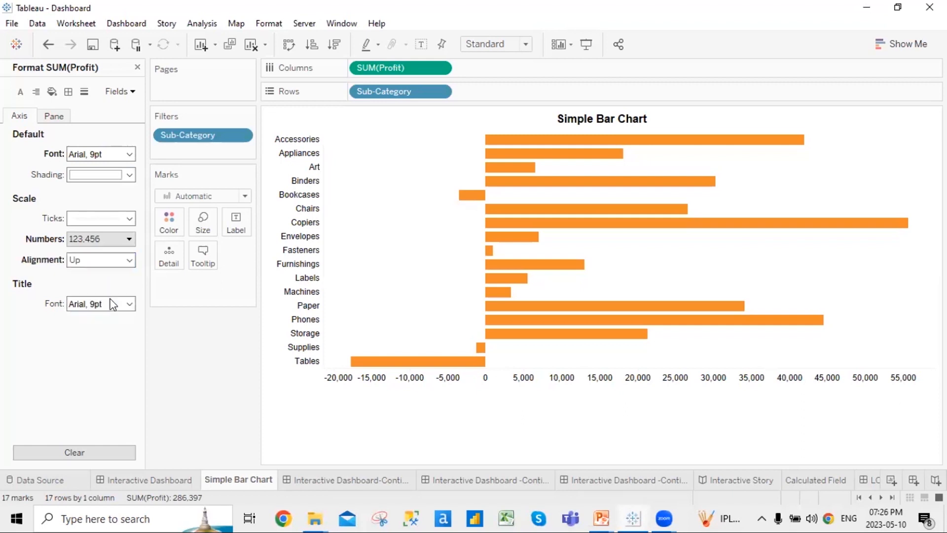
{"action": "left_click", "coordinate": [130, 260]}
{"action": "left_click", "coordinate": [110, 302]}
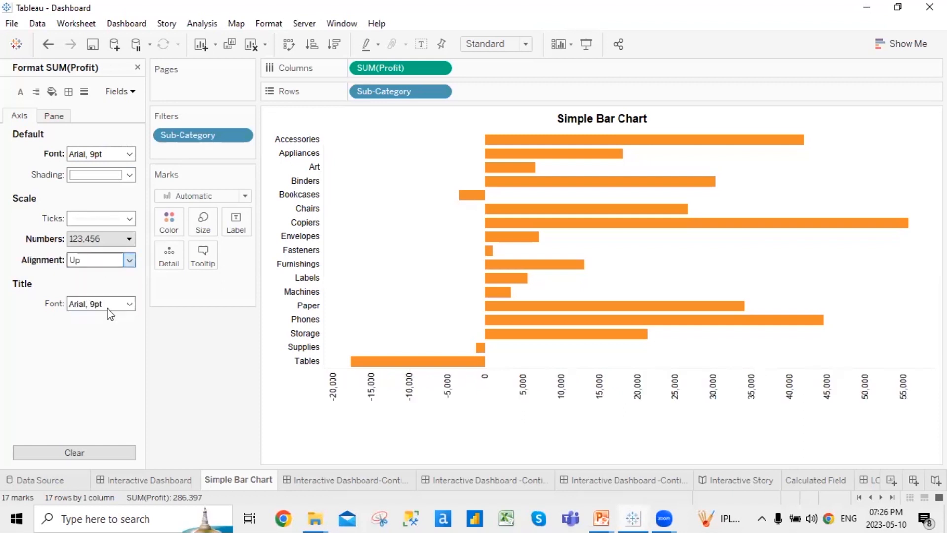
{"action": "left_click", "coordinate": [130, 260]}
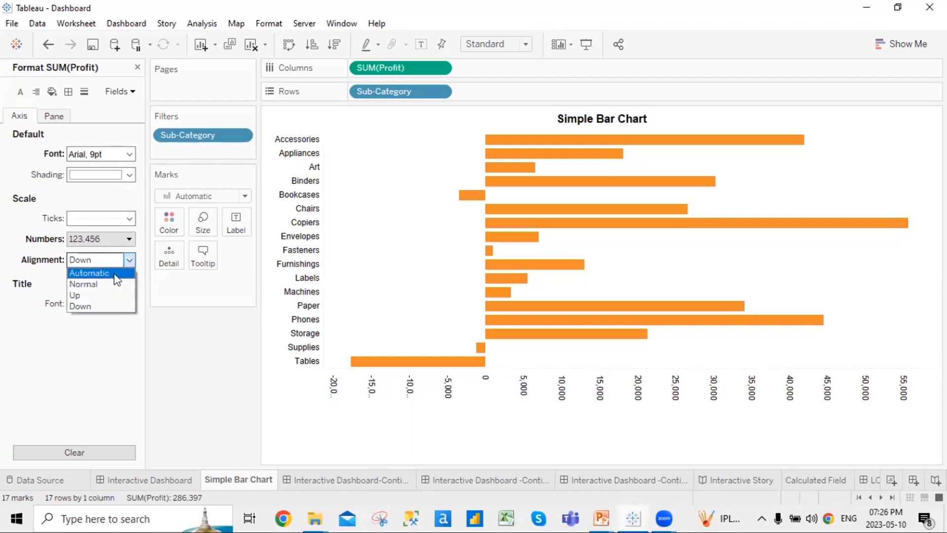
{"action": "left_click", "coordinate": [112, 271]}
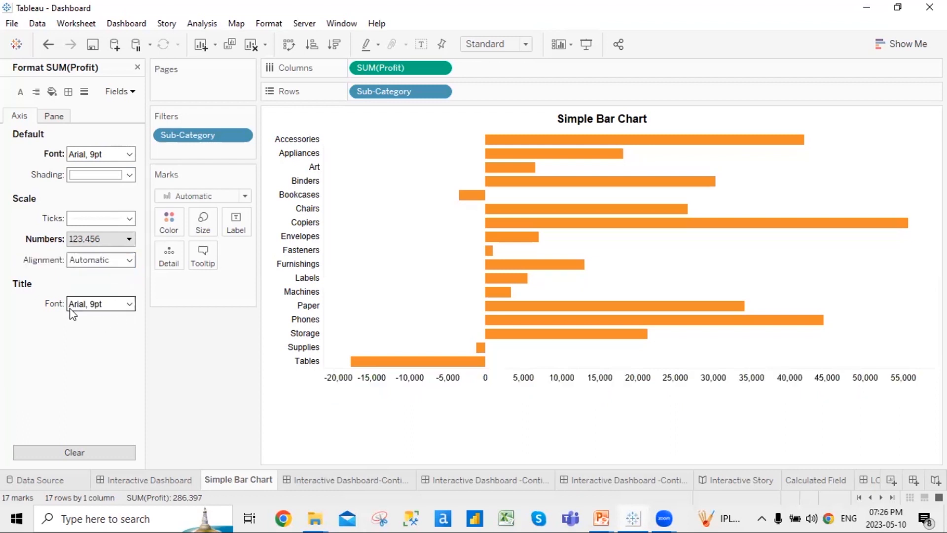
Check the axis title font without changes and switch to the Pane formatting settings
{"action": "left_click", "coordinate": [129, 304]}
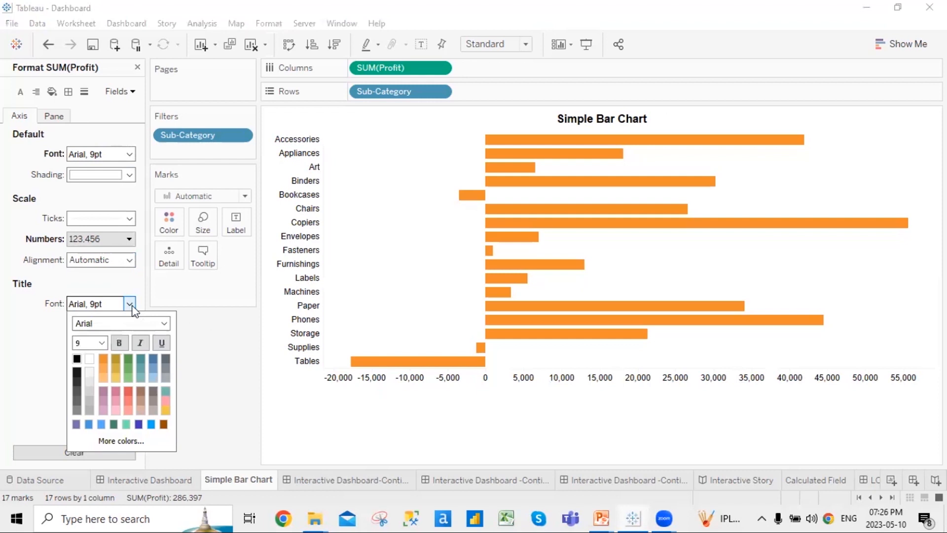
{"action": "left_click", "coordinate": [56, 324]}
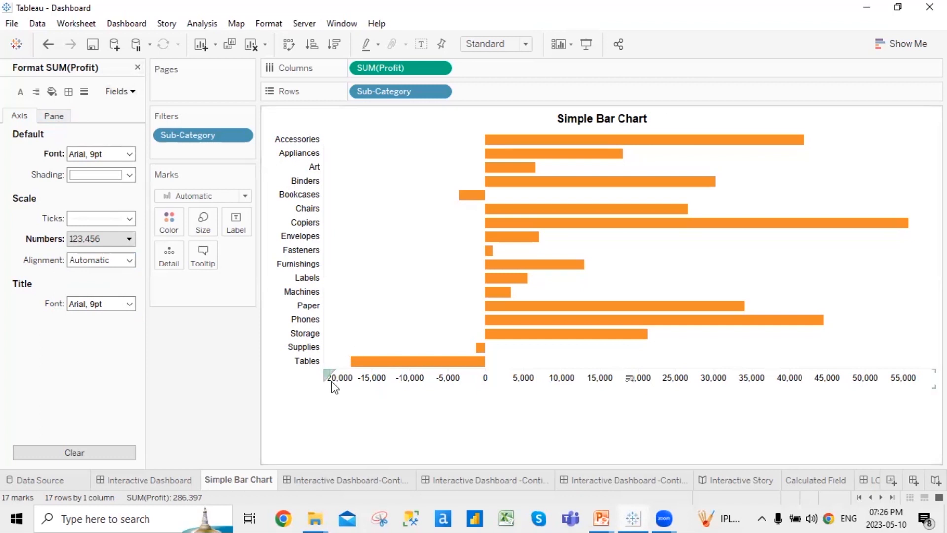
{"action": "left_click", "coordinate": [57, 118]}
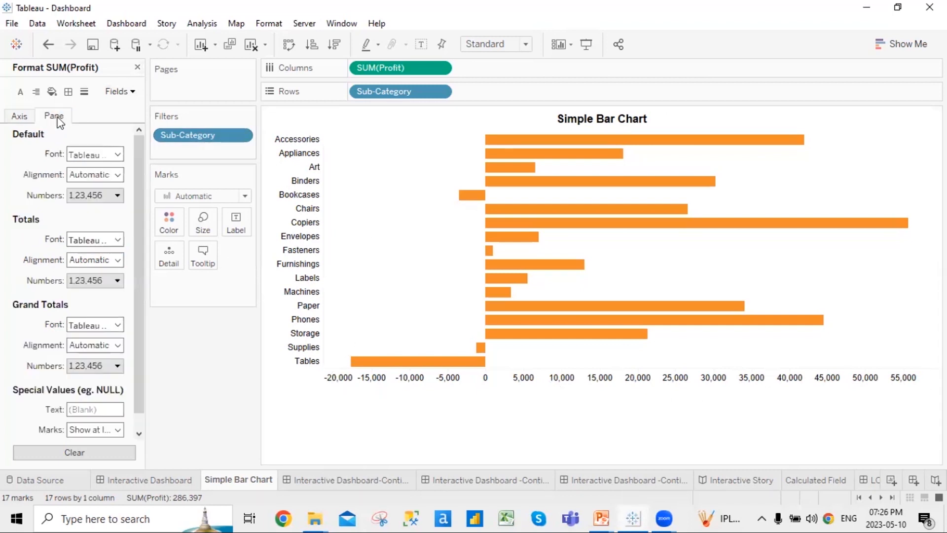
Close the Format SUM(Profit) pane, leaving the Simple Bar Chart unchanged, and switch to PowerPoint
{"action": "mouse_move", "coordinate": [721, 231]}
{"action": "left_click", "coordinate": [139, 68]}
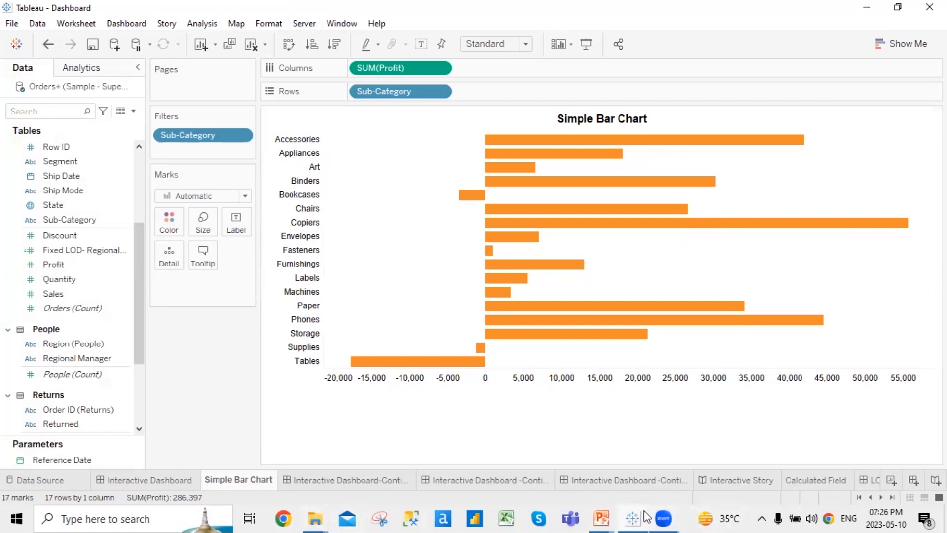
{"action": "left_click", "coordinate": [602, 518]}
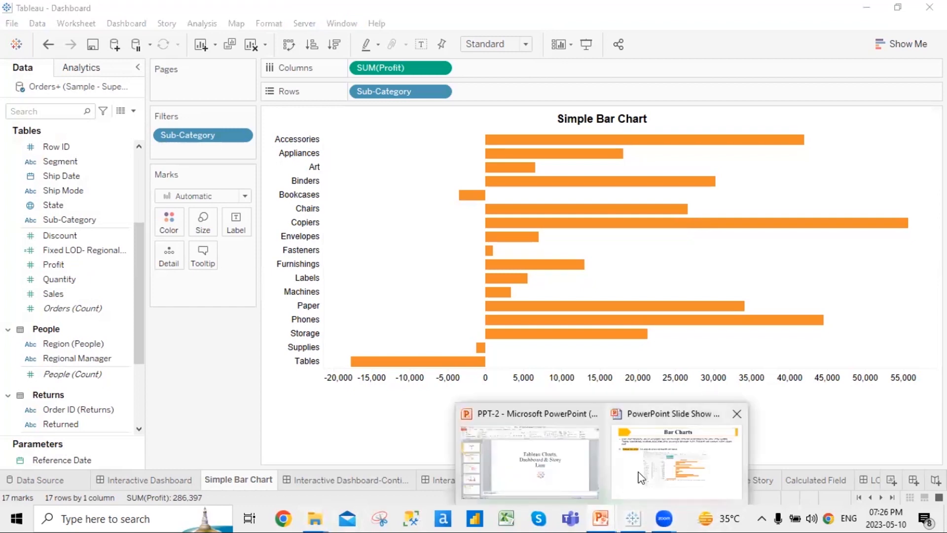
Advance the slide show to the '2) Bar Chart with Color Range' slide and return to Tableau
{"action": "left_click", "coordinate": [640, 477]}
{"action": "left_click", "coordinate": [705, 430]}
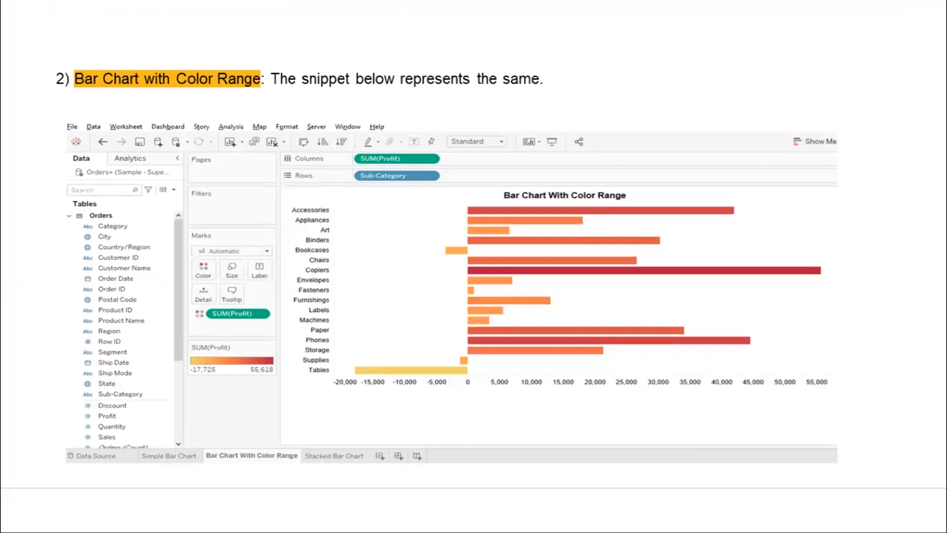
{"action": "key", "text": "alt+Tab"}
{"action": "key", "text": "alt+Tab"}
{"action": "key", "text": "alt+Tab"}
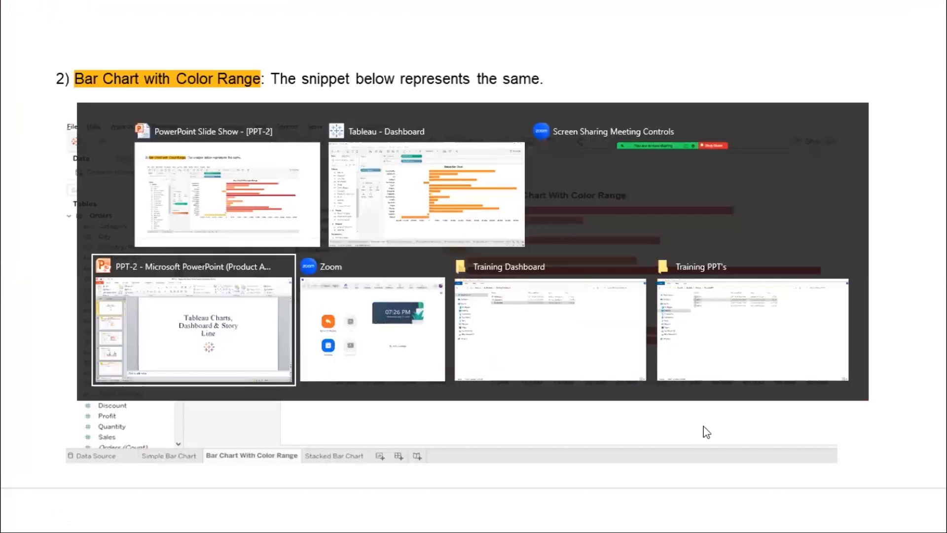
{"action": "key", "text": "alt+Tab"}
{"action": "key", "text": "alt+Tab"}
{"action": "key", "text": "alt+Tab"}
{"action": "key", "text": "alt+Tab"}
{"action": "key", "text": "alt+Tab"}
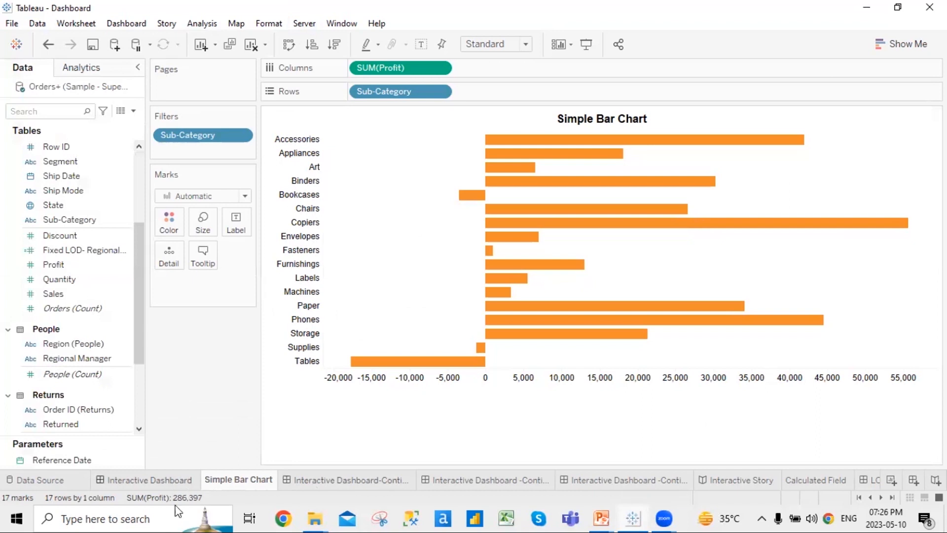
From the Interactive Dashboard, go to the Bar Chart With Color Range worksheet
{"action": "left_click", "coordinate": [173, 483]}
{"action": "left_click", "coordinate": [671, 158]}
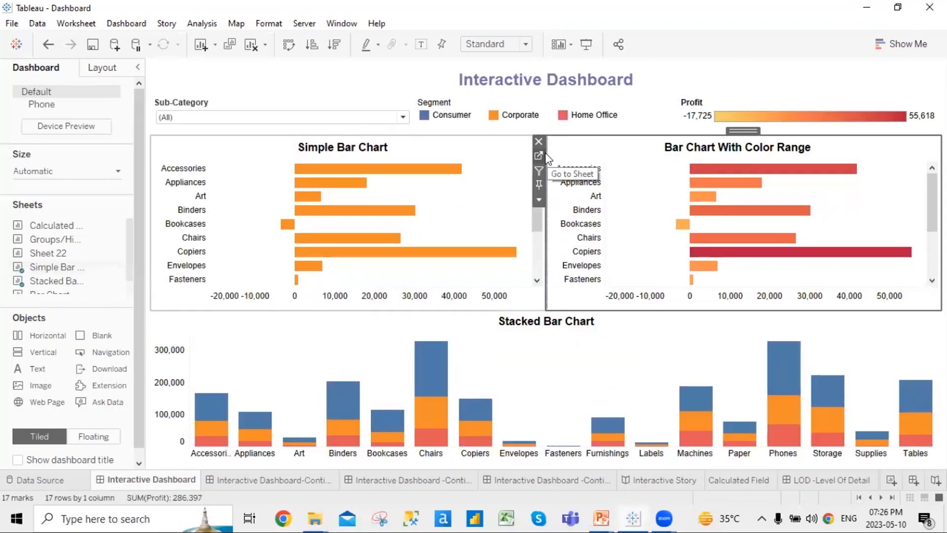
{"action": "double_click", "coordinate": [583, 162]}
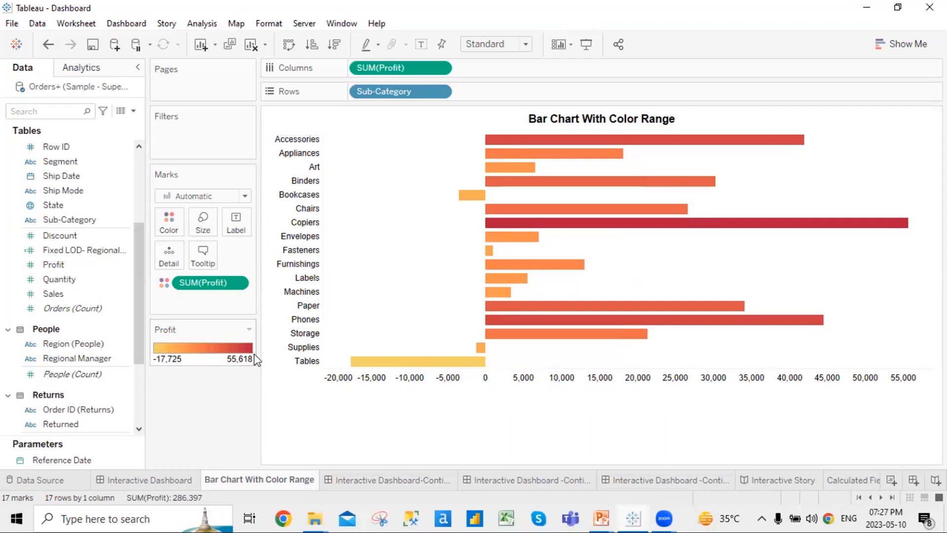
Colour the profit bars with the Red-Gold palette, leaving start and end automatic (-17,725 to 55,618)
{"action": "left_click", "coordinate": [249, 329]}
{"action": "left_click", "coordinate": [222, 343]}
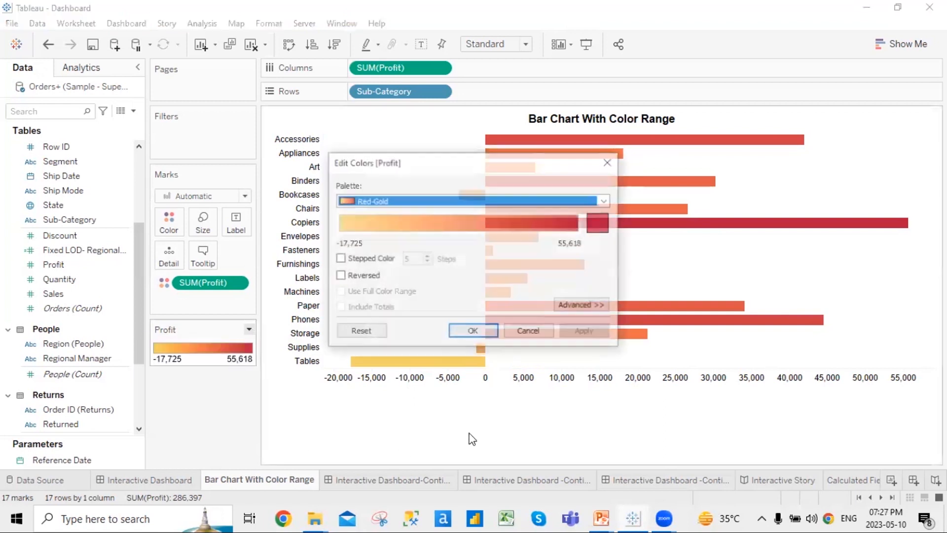
{"action": "left_click", "coordinate": [605, 201]}
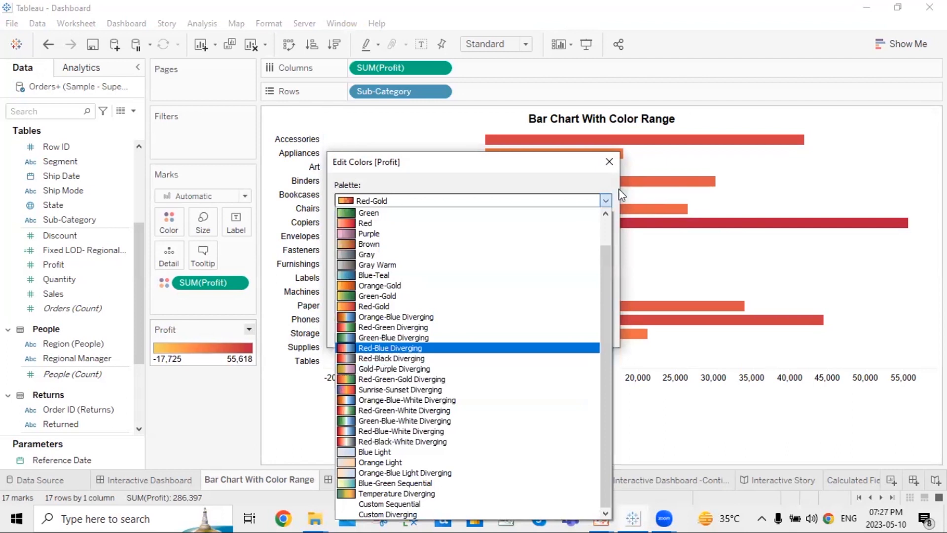
{"action": "left_click", "coordinate": [606, 201]}
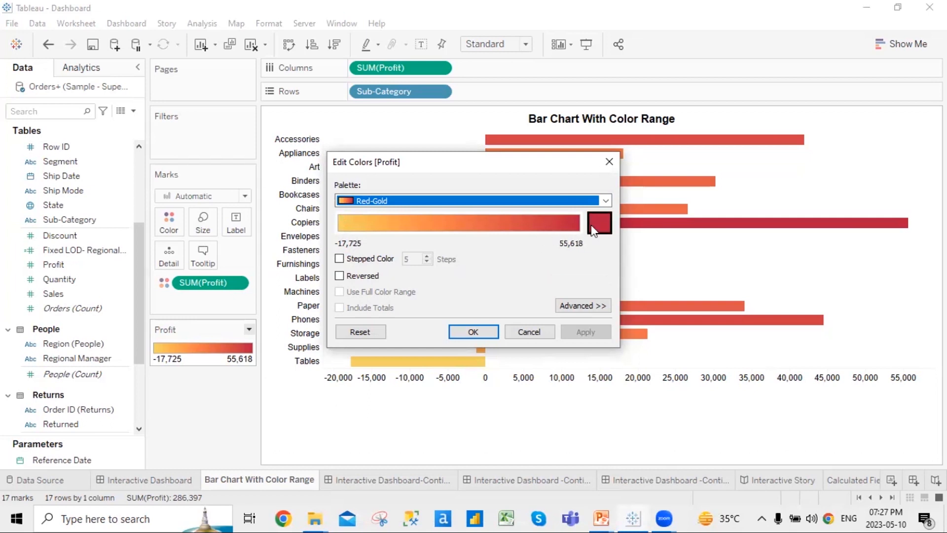
{"action": "left_click", "coordinate": [583, 305]}
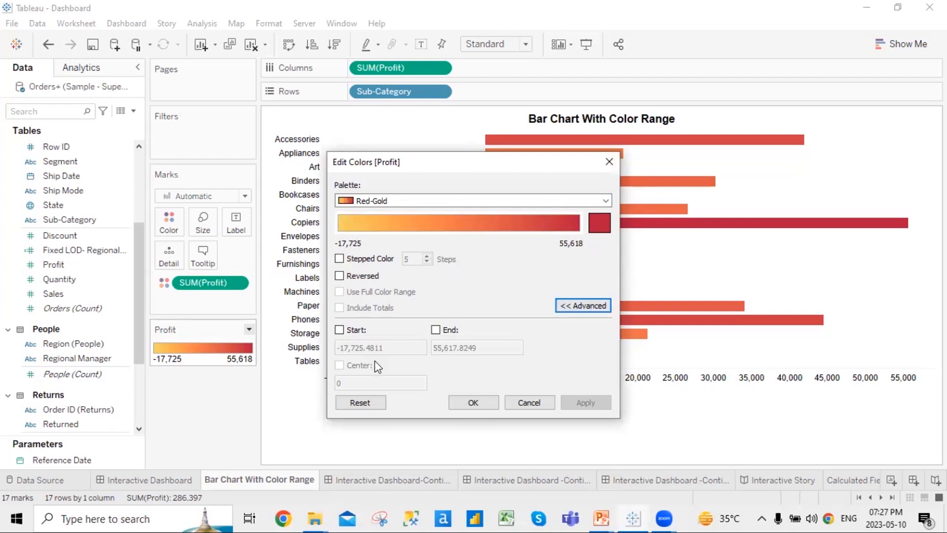
{"action": "left_click", "coordinate": [341, 329]}
{"action": "left_click", "coordinate": [436, 329]}
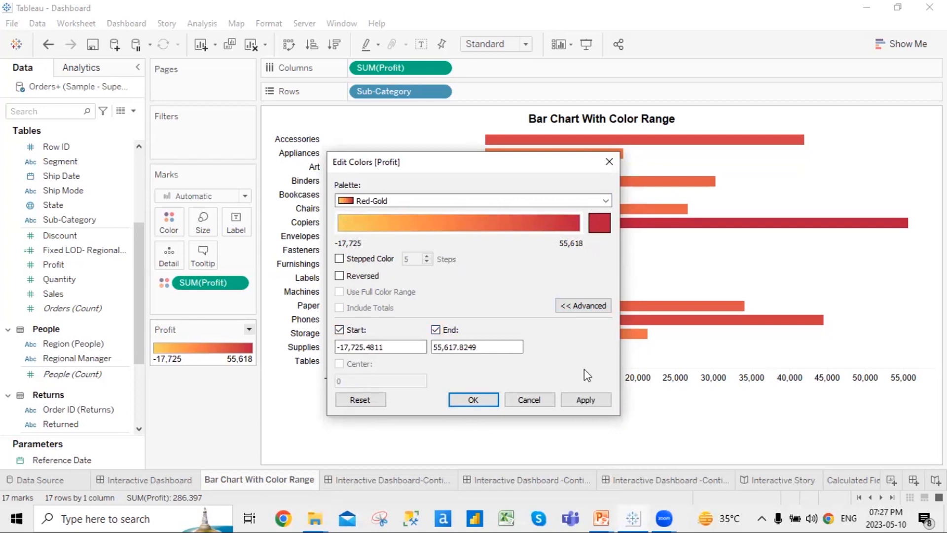
{"action": "left_click", "coordinate": [436, 329]}
{"action": "left_click", "coordinate": [339, 330]}
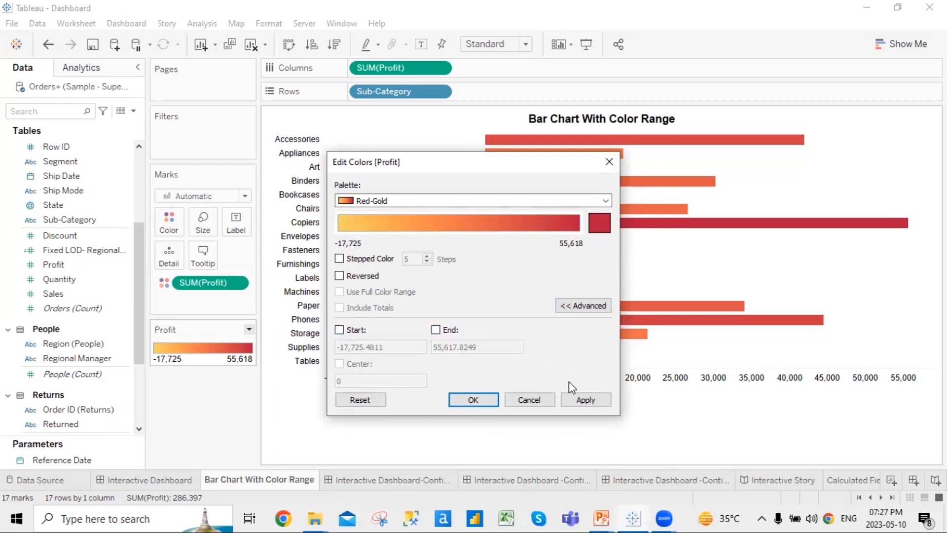
{"action": "left_click", "coordinate": [610, 162]}
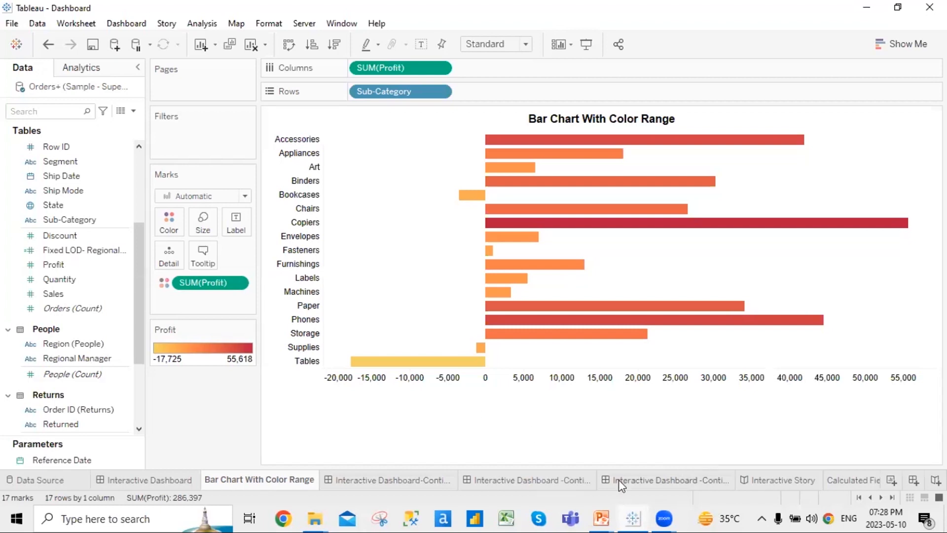
Advance the slide show to the '2) Stacked Bar Chart' slide and switch back to Tableau
{"action": "left_click", "coordinate": [635, 517]}
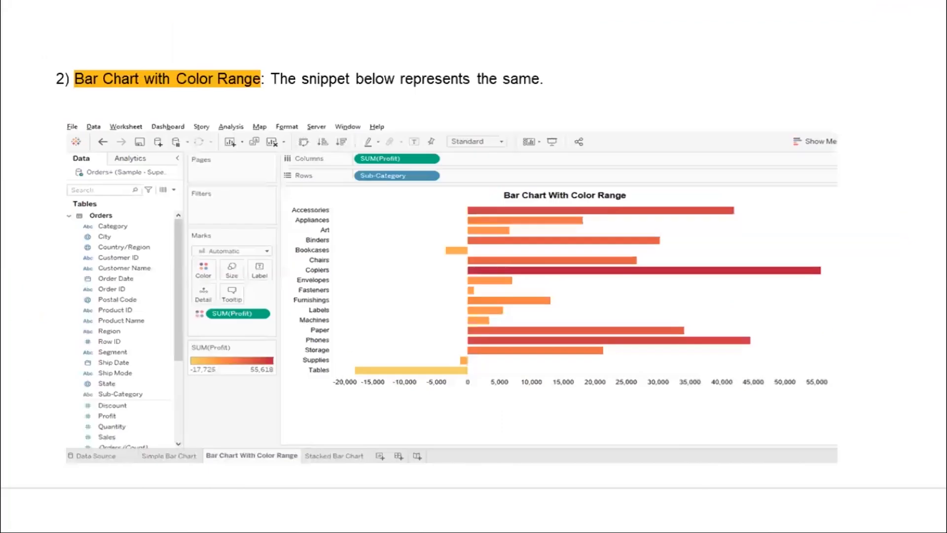
{"action": "key", "text": "Right"}
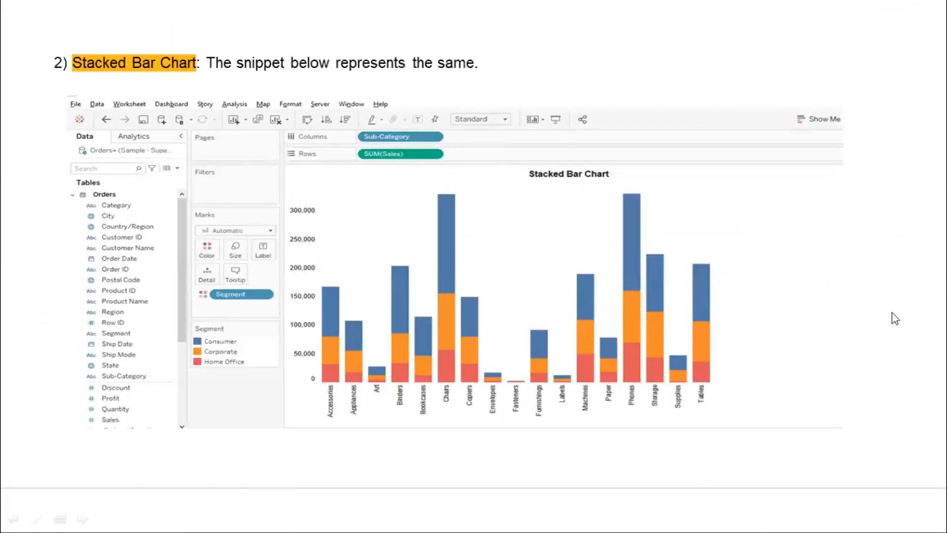
{"action": "key", "text": "alt+Tab"}
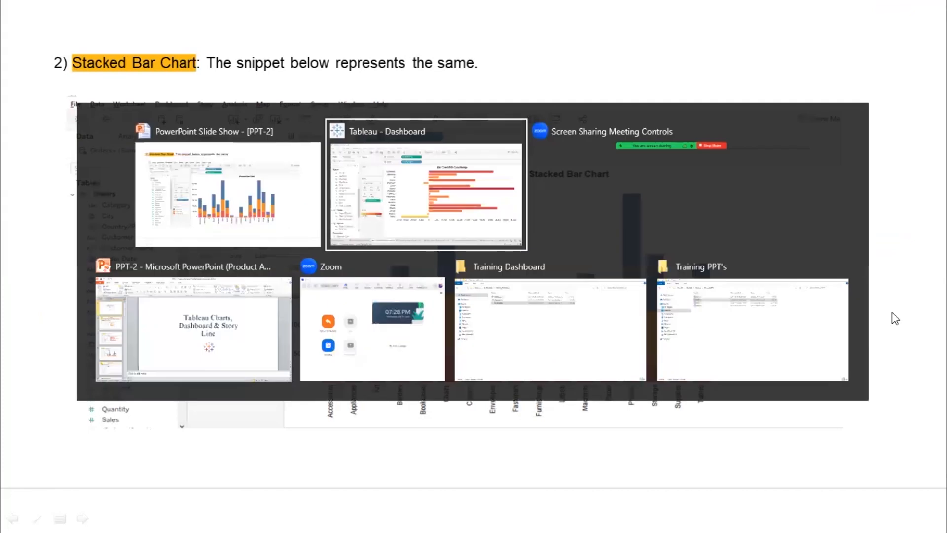
{"action": "key", "text": "Escape"}
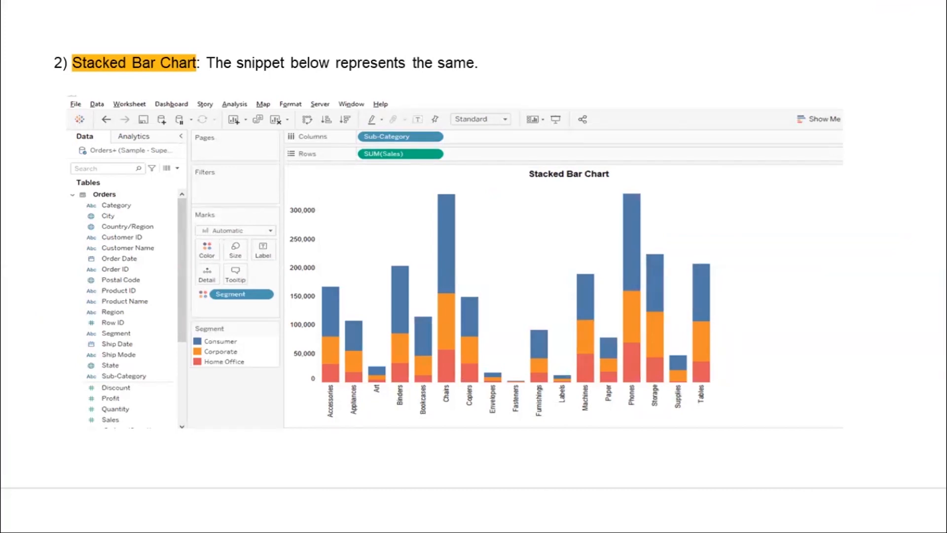
{"action": "key", "text": "alt+Tab"}
{"action": "key", "text": "alt+Tab"}
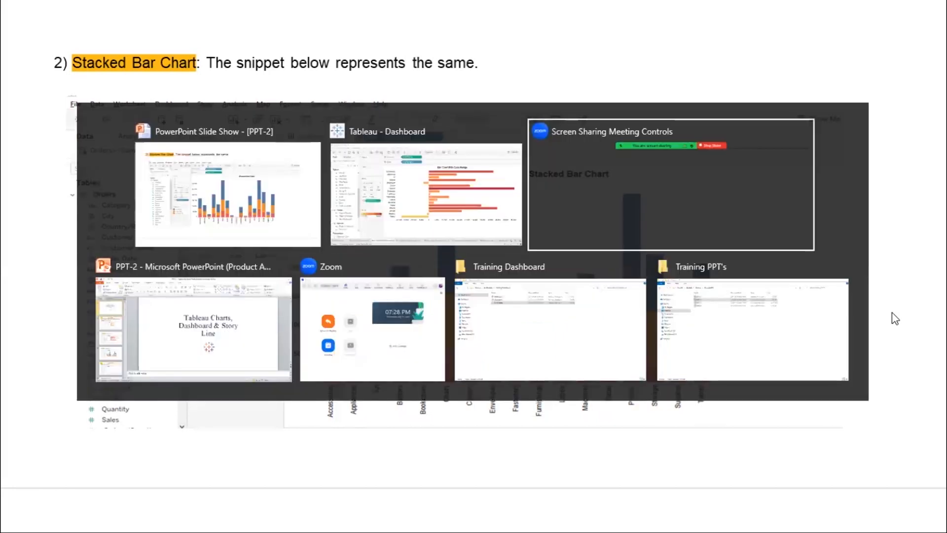
{"action": "key", "text": "alt+shift+Tab"}
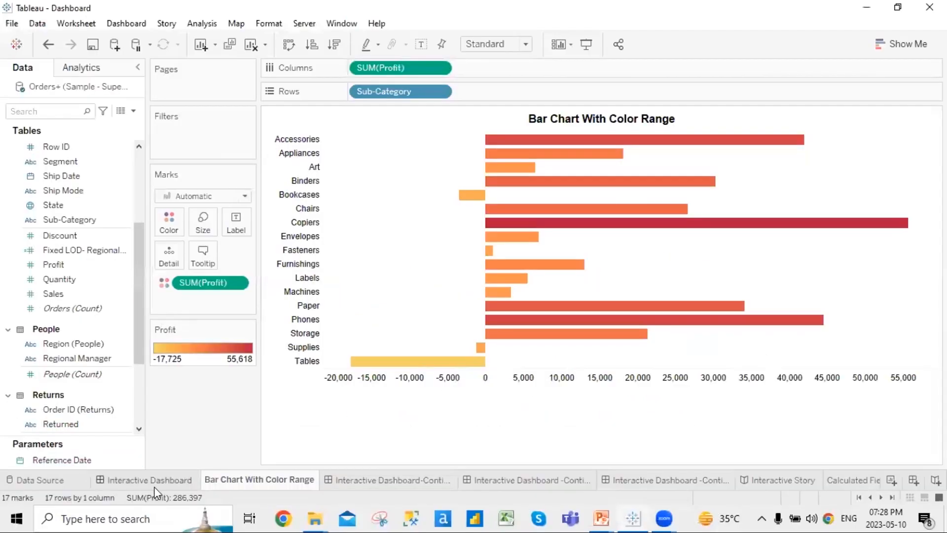
From the Interactive Dashboard, go to the Stacked Bar Chart worksheet
{"action": "left_click", "coordinate": [163, 480]}
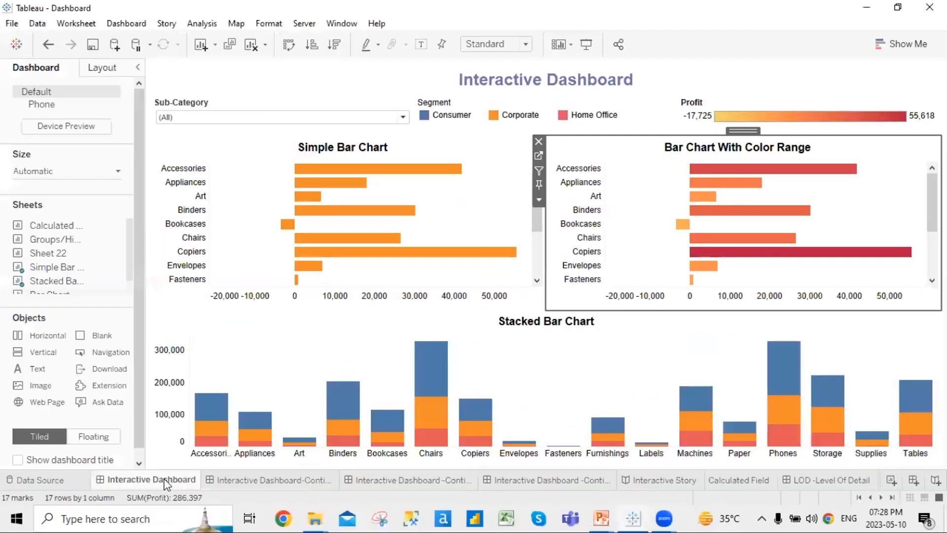
{"action": "left_click", "coordinate": [270, 344]}
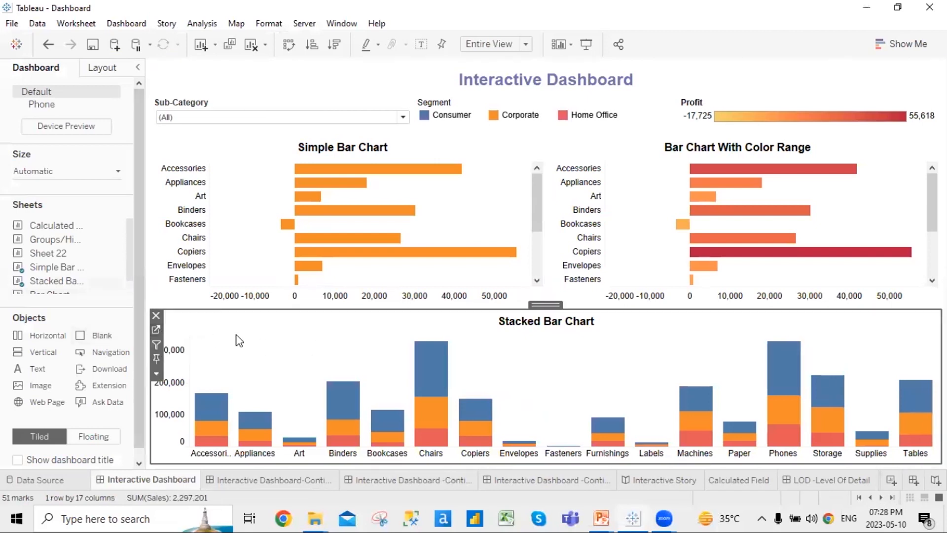
{"action": "left_click", "coordinate": [156, 329]}
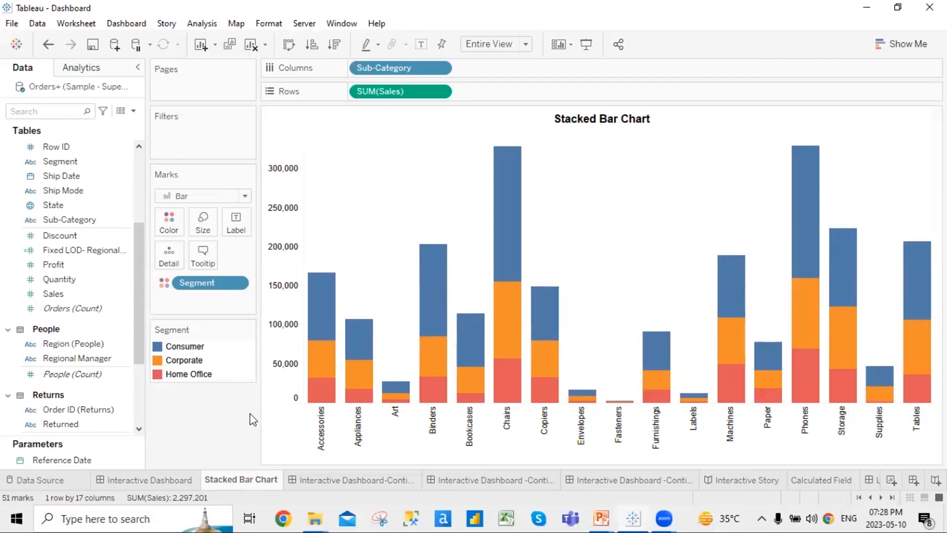
Reapply the stacked bar layout of SUM(Sales) by Sub-Category, stacked by segment
{"action": "left_click", "coordinate": [914, 44]}
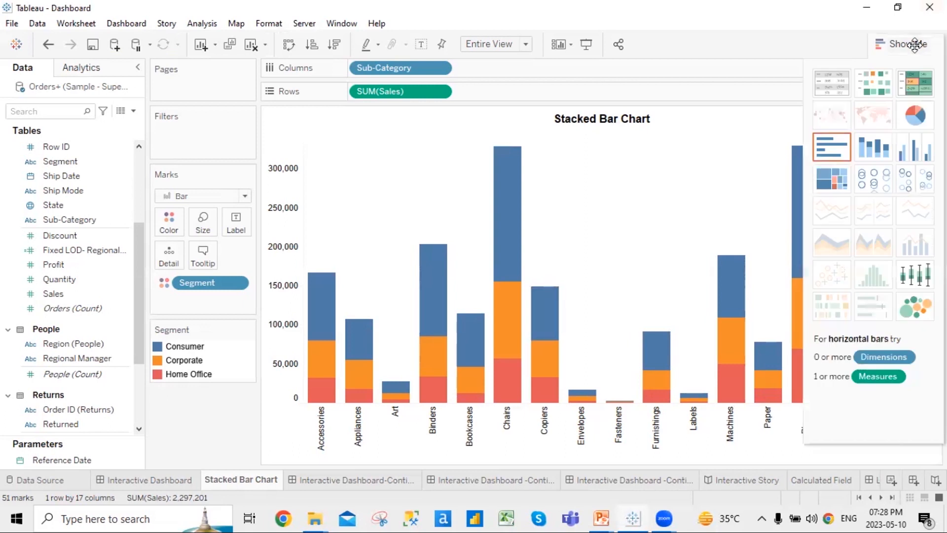
{"action": "left_click", "coordinate": [876, 155]}
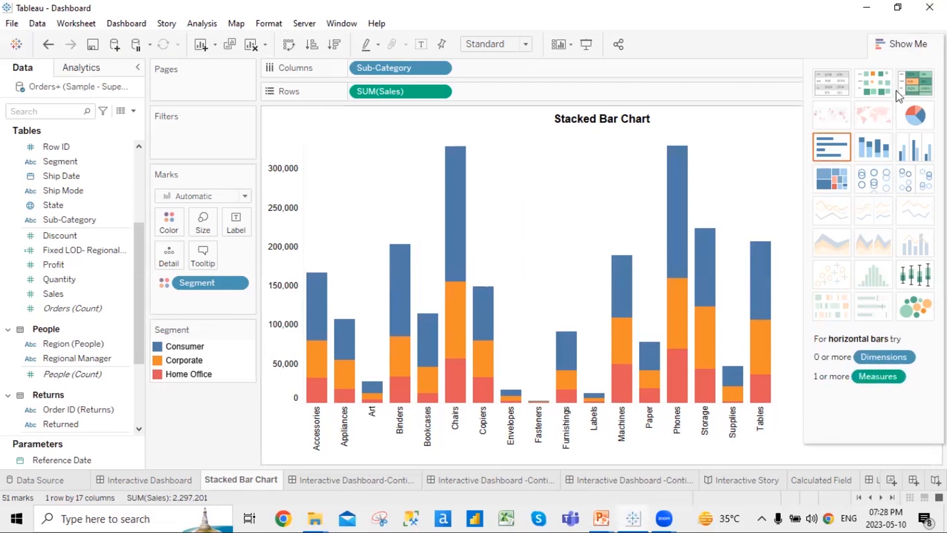
{"action": "left_click", "coordinate": [915, 46]}
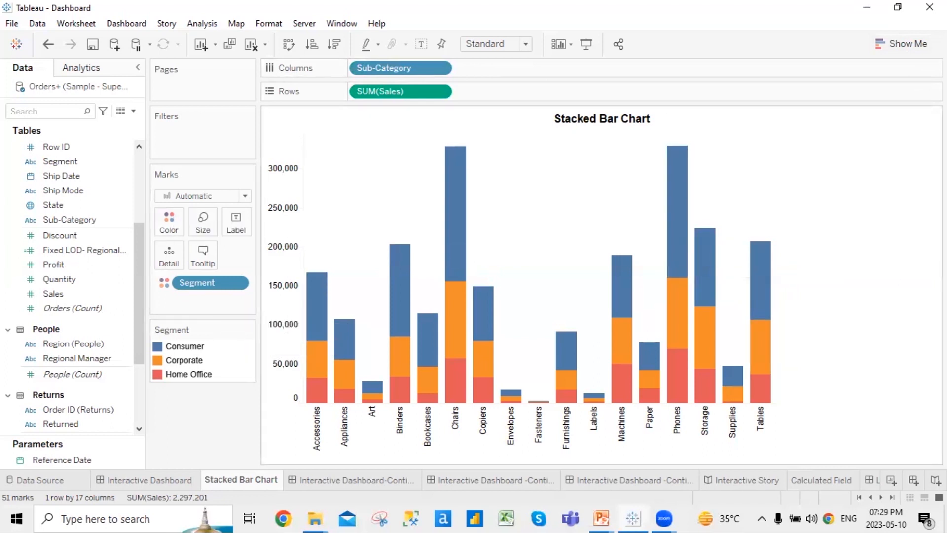
{"action": "mouse_move", "coordinate": [318, 395]}
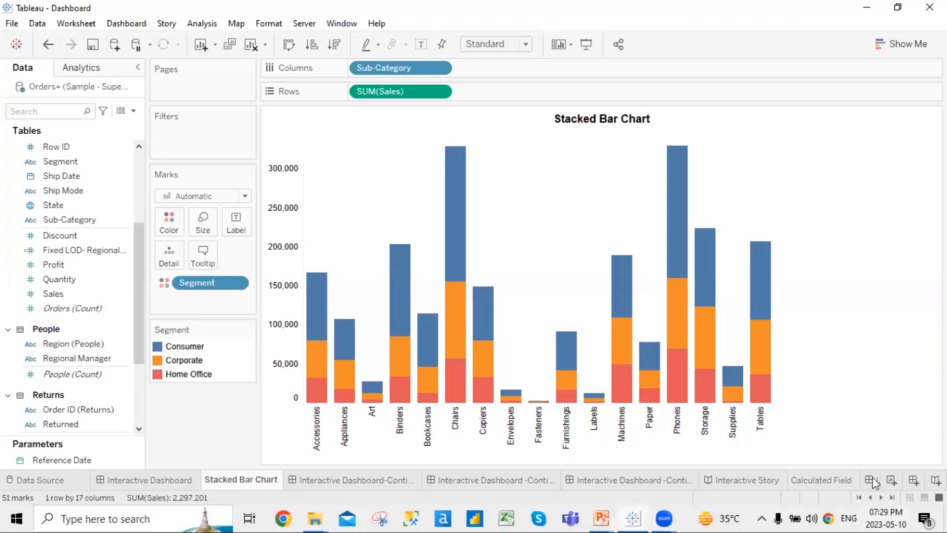
{"action": "scroll", "coordinate": [881, 484], "scroll_direction": "down", "scroll_amount": 2}
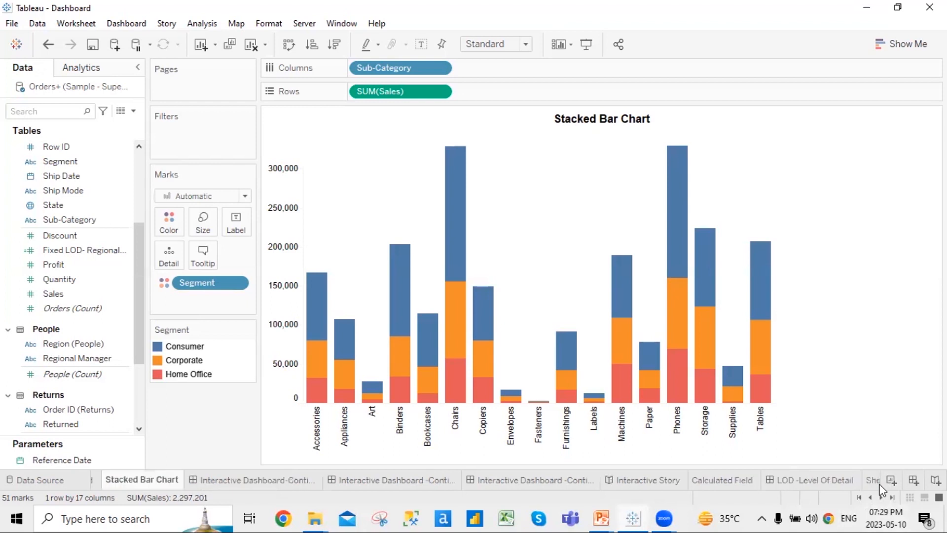
On Sheet 22, preview Discount as one stacked bar, then undo back to separate segment bars
{"action": "left_click", "coordinate": [755, 479]}
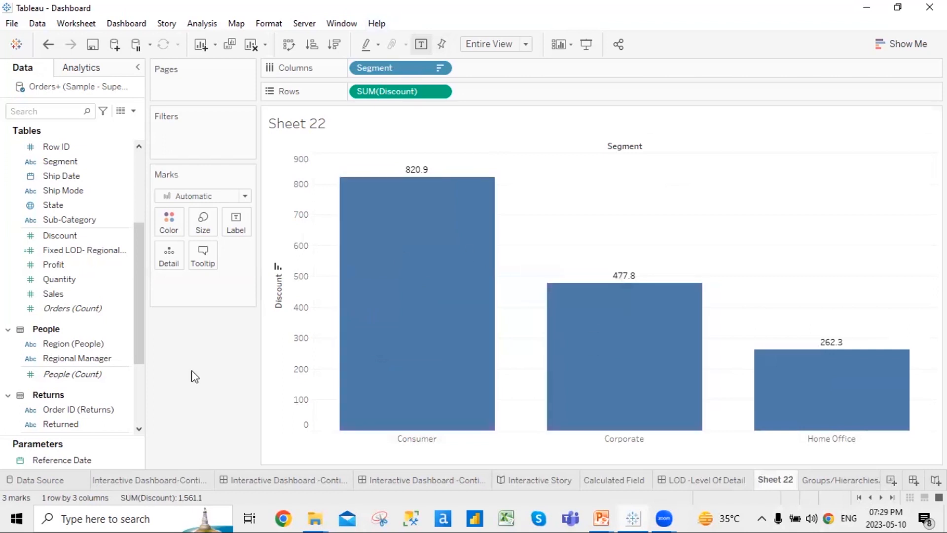
{"action": "left_click", "coordinate": [902, 46]}
{"action": "left_click", "coordinate": [877, 150]}
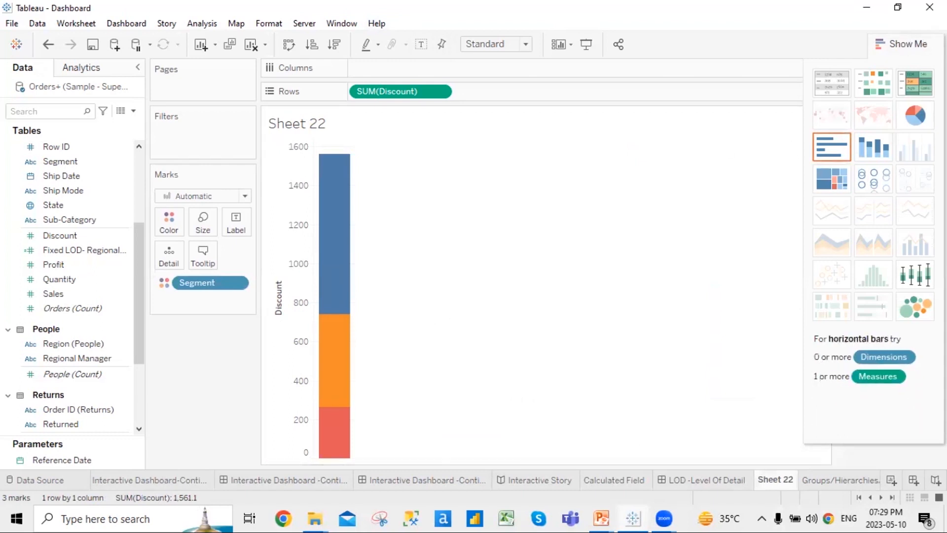
{"action": "left_click", "coordinate": [901, 44]}
{"action": "key", "text": "ctrl+z"}
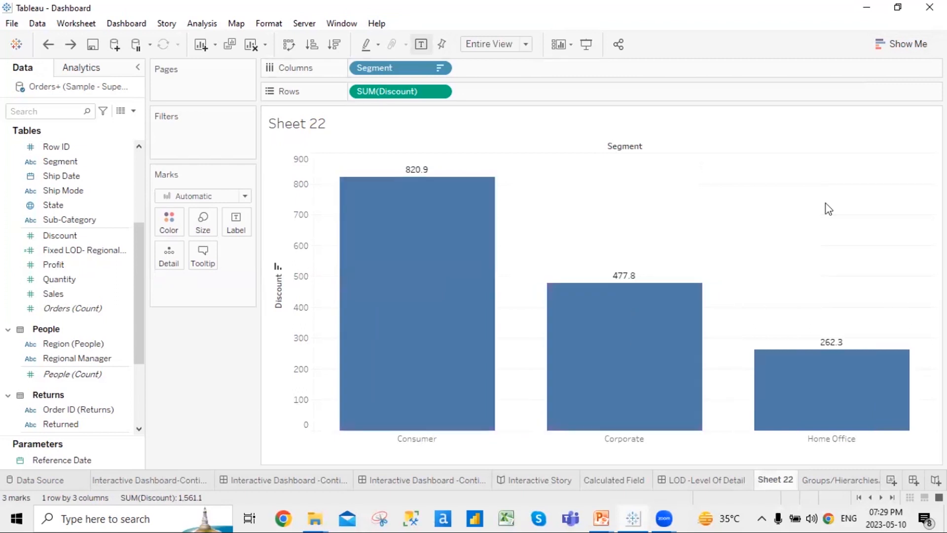
Search the Data pane for Region and drop it onto Color in the Discount chart
{"action": "left_click", "coordinate": [52, 220]}
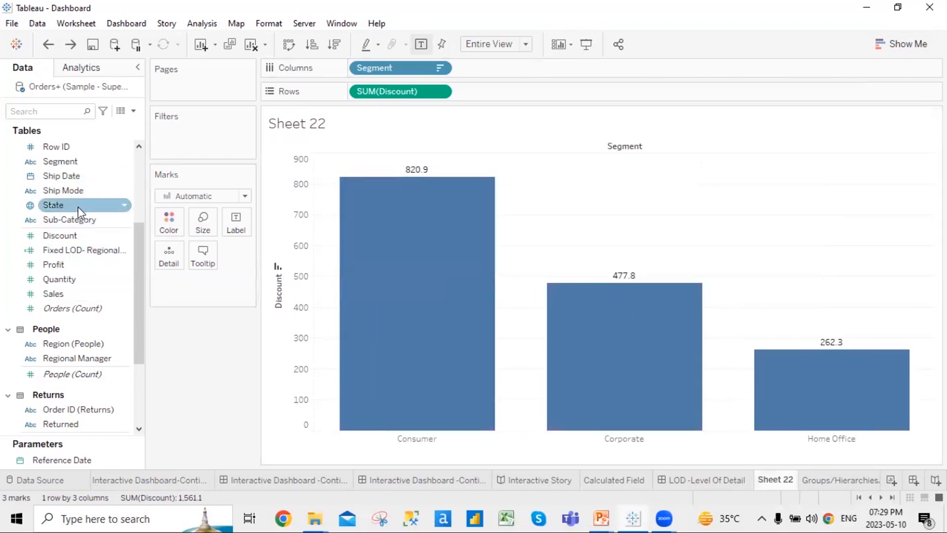
{"action": "scroll", "coordinate": [77, 206], "scroll_direction": "up", "scroll_amount": 3}
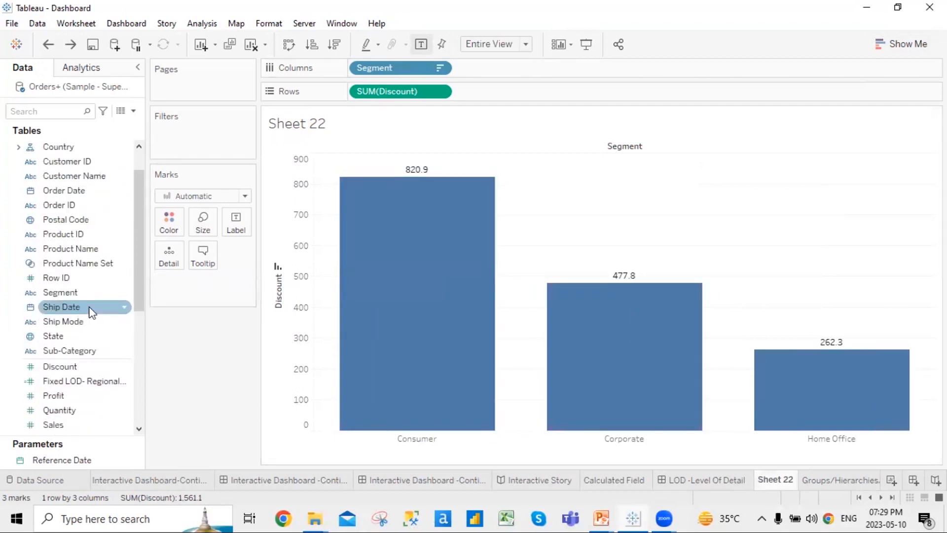
{"action": "scroll", "coordinate": [89, 316], "scroll_direction": "up", "scroll_amount": 1}
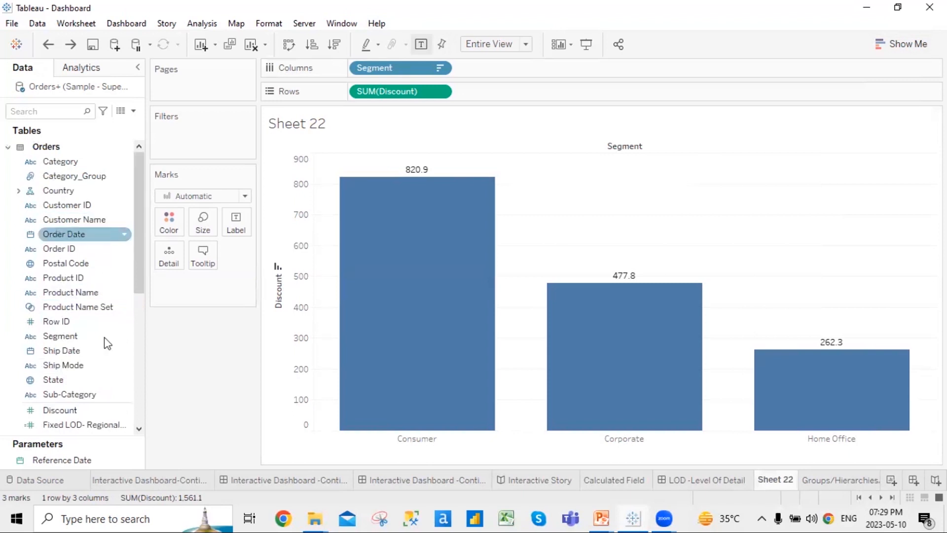
{"action": "left_click", "coordinate": [50, 113]}
{"action": "type", "text": "re"}
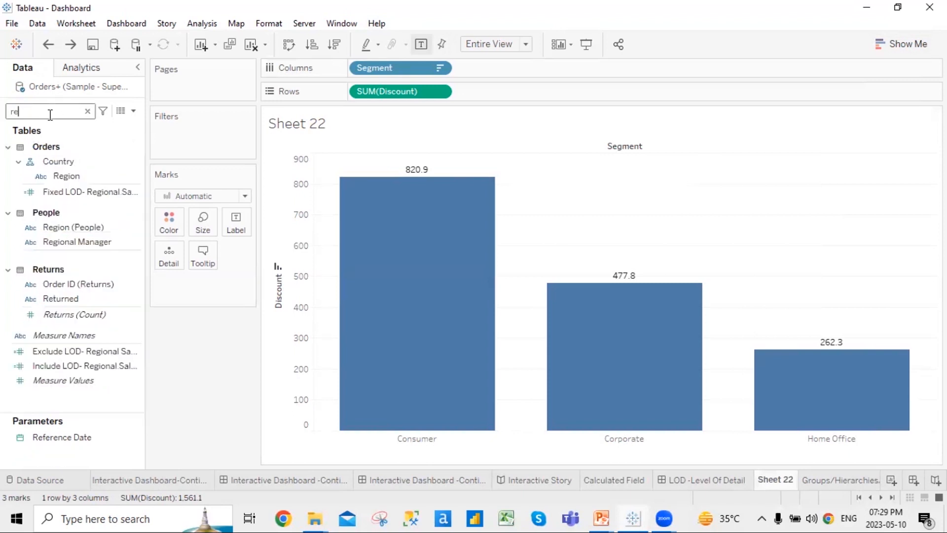
{"action": "mouse_move", "coordinate": [62, 176]}
{"action": "left_mouse_down"}
{"action": "mouse_move", "coordinate": [126, 176]}
{"action": "mouse_move", "coordinate": [163, 217]}
{"action": "left_mouse_up"}
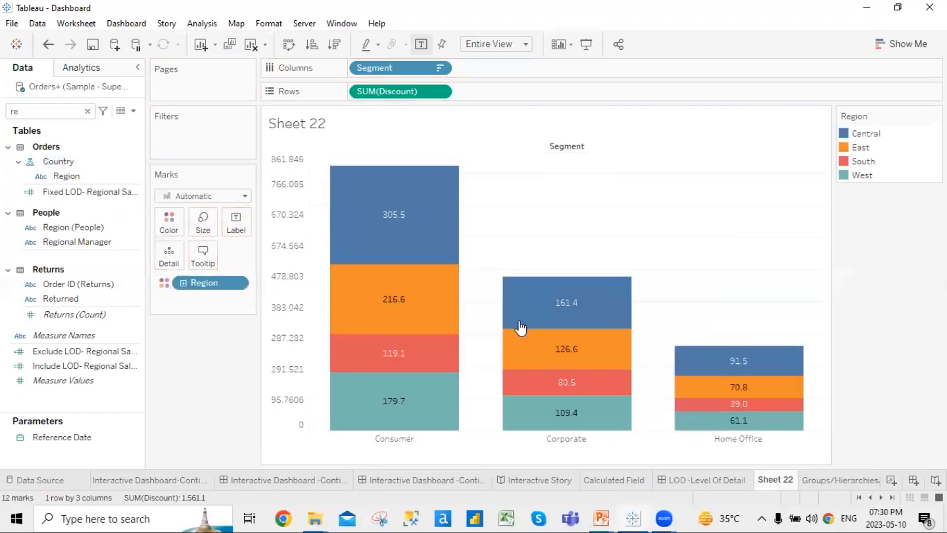
Review the stacked bar suggestion in Show Me and set the view fit to Entire View
{"action": "left_click", "coordinate": [923, 44]}
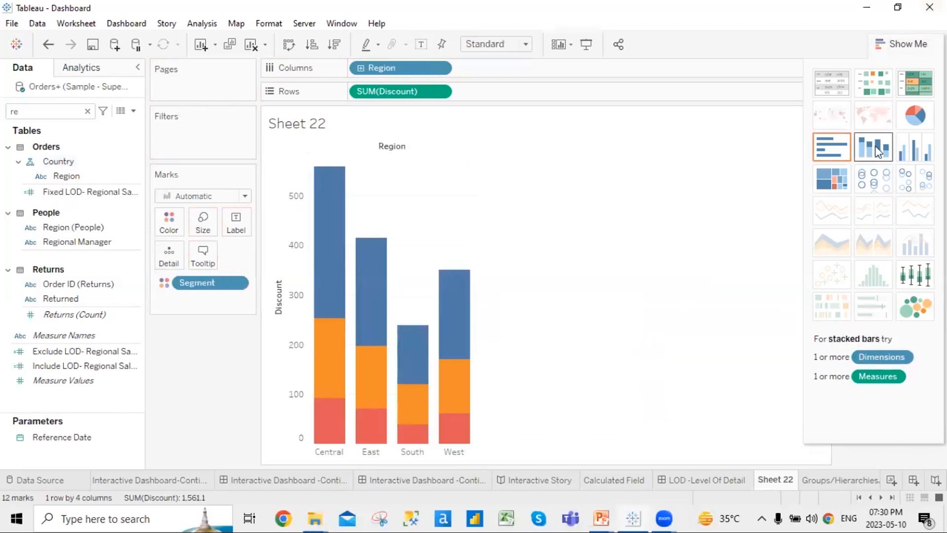
{"action": "left_click", "coordinate": [923, 43]}
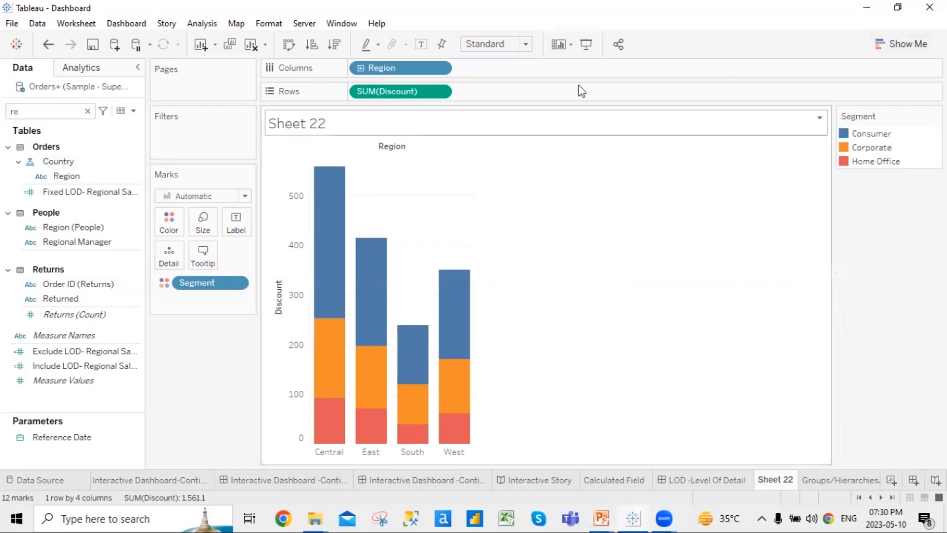
{"action": "left_click", "coordinate": [499, 44]}
{"action": "left_click", "coordinate": [503, 92]}
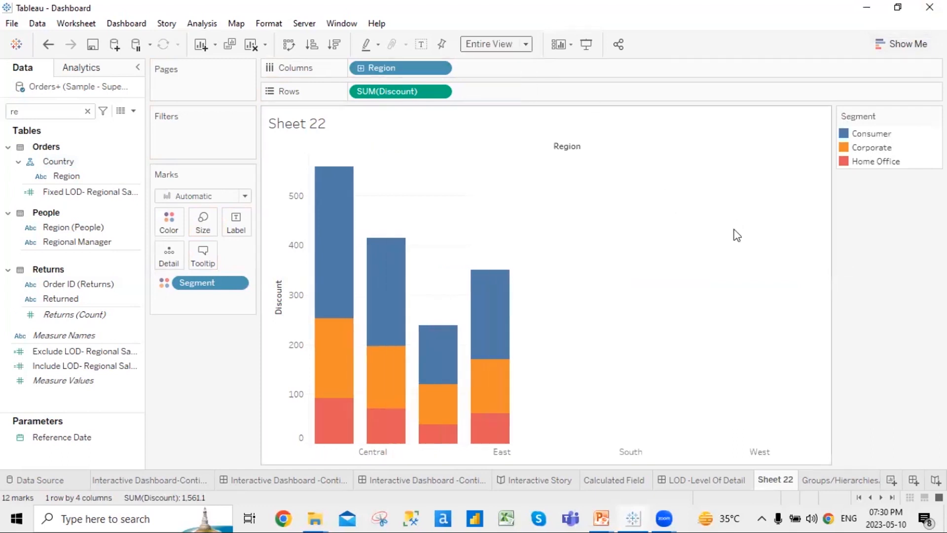
{"action": "mouse_move", "coordinate": [363, 354]}
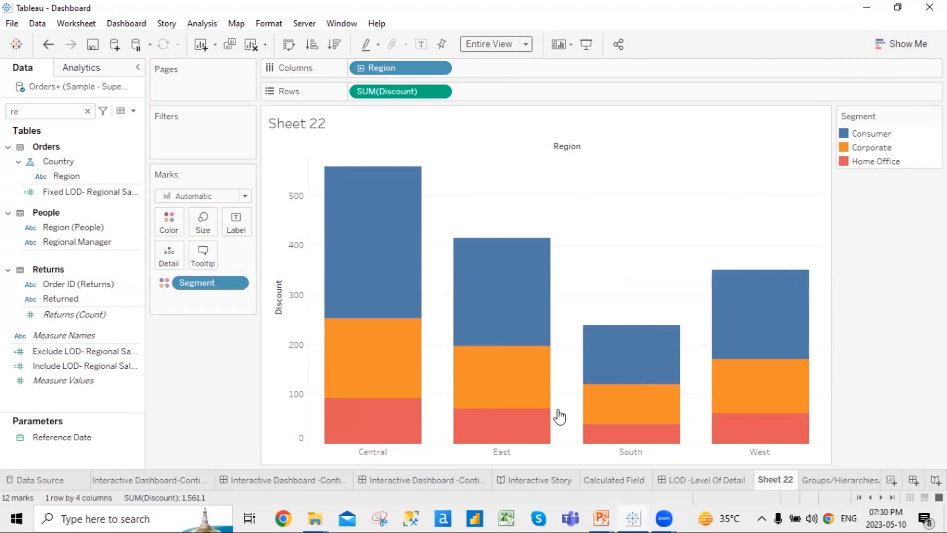
{"action": "left_click", "coordinate": [871, 497]}
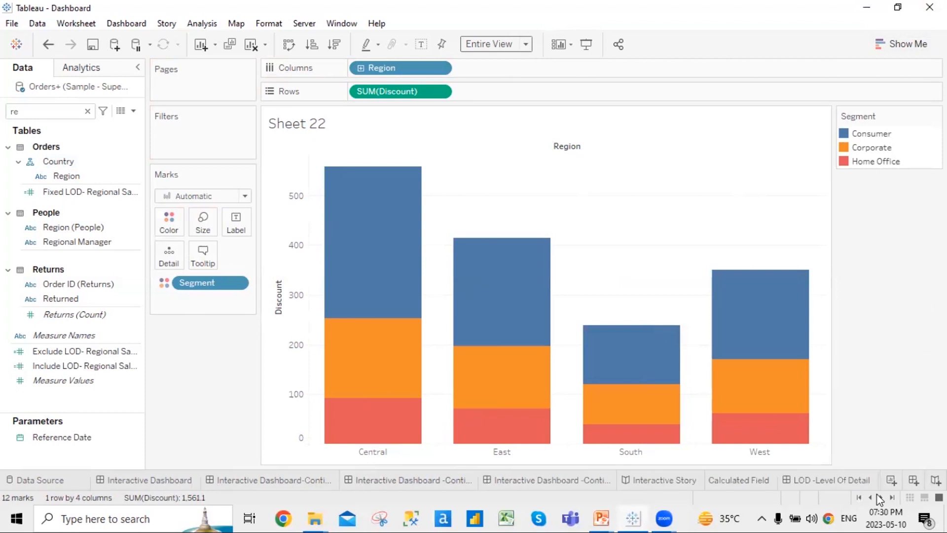
Open the Interactive Dashboard, then advance the PowerPoint slide show to the Line Charts slide
{"action": "left_click", "coordinate": [129, 482]}
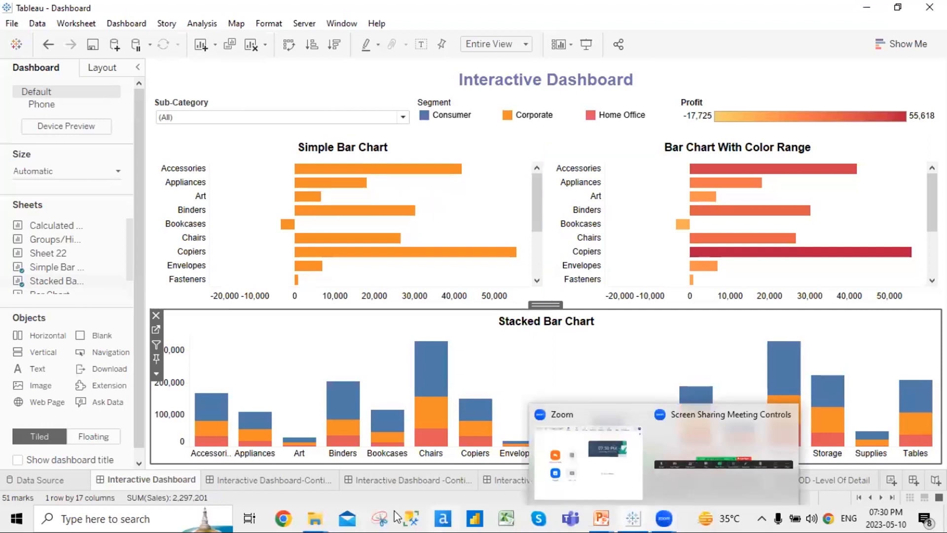
{"action": "left_click", "coordinate": [615, 518]}
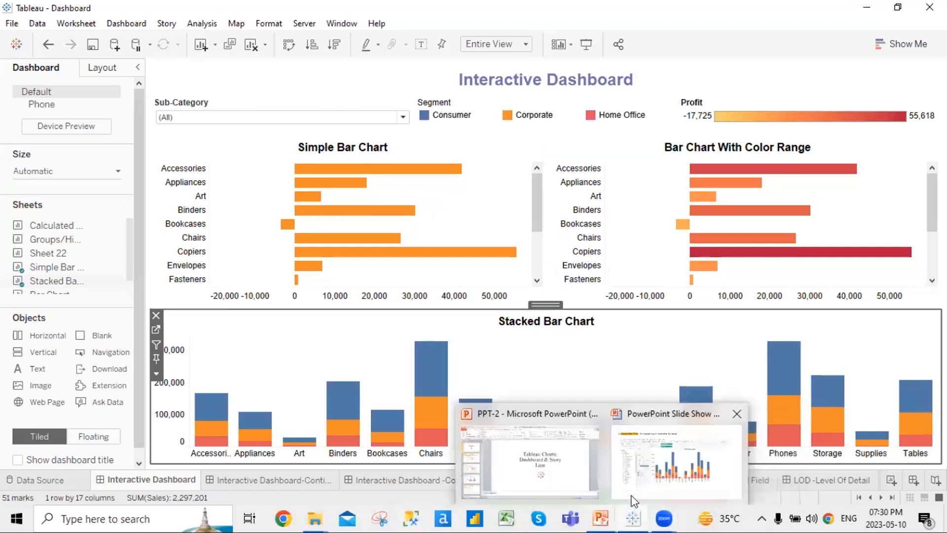
{"action": "left_click", "coordinate": [676, 462]}
{"action": "key", "text": "Right"}
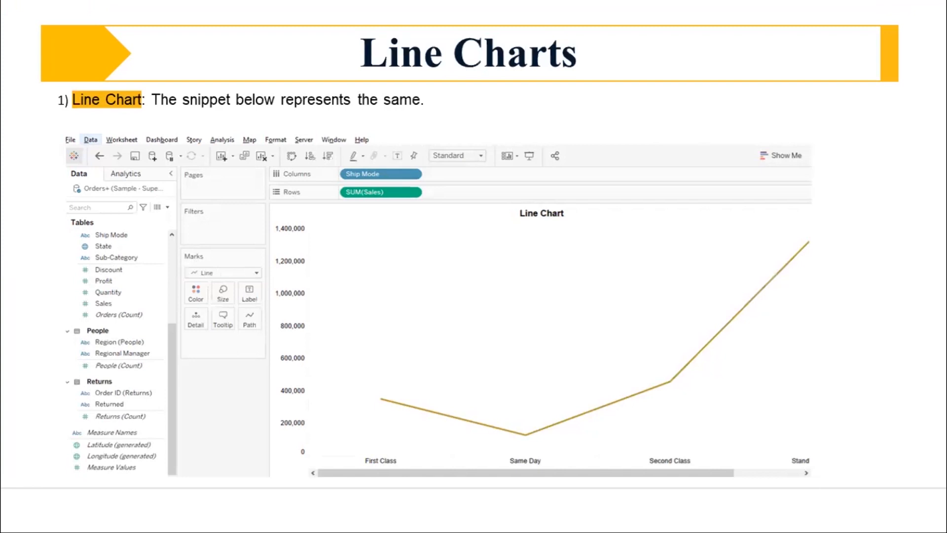
Leave the Line Charts slide and return to the Tableau workbook with Alt+Tab
{"action": "key", "text": "alt+Tab"}
{"action": "key", "text": "alt+Tab"}
{"action": "key", "text": "alt+Tab"}
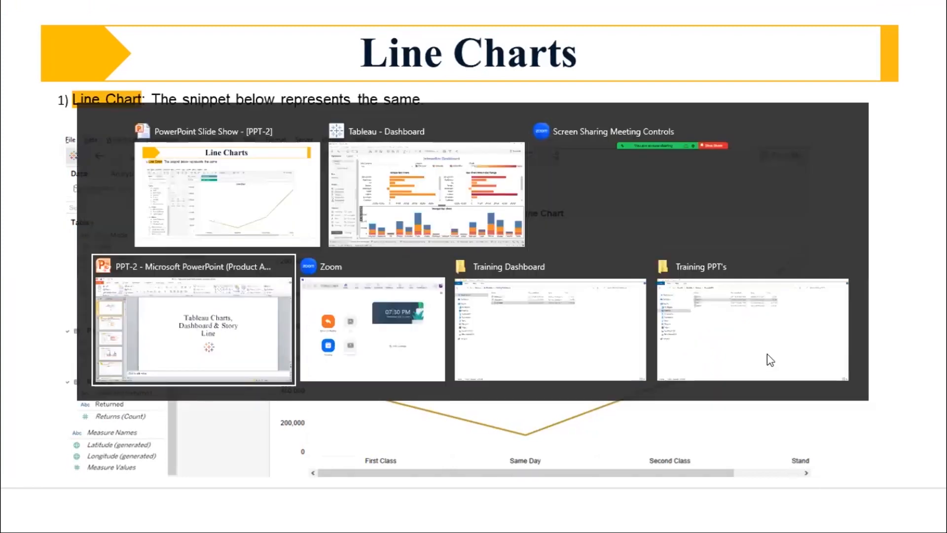
{"action": "key", "text": "alt+Tab"}
{"action": "key", "text": "alt+Tab"}
{"action": "key", "text": "alt+Tab"}
{"action": "key", "text": "alt+Tab"}
{"action": "key", "text": "alt+Tab"}
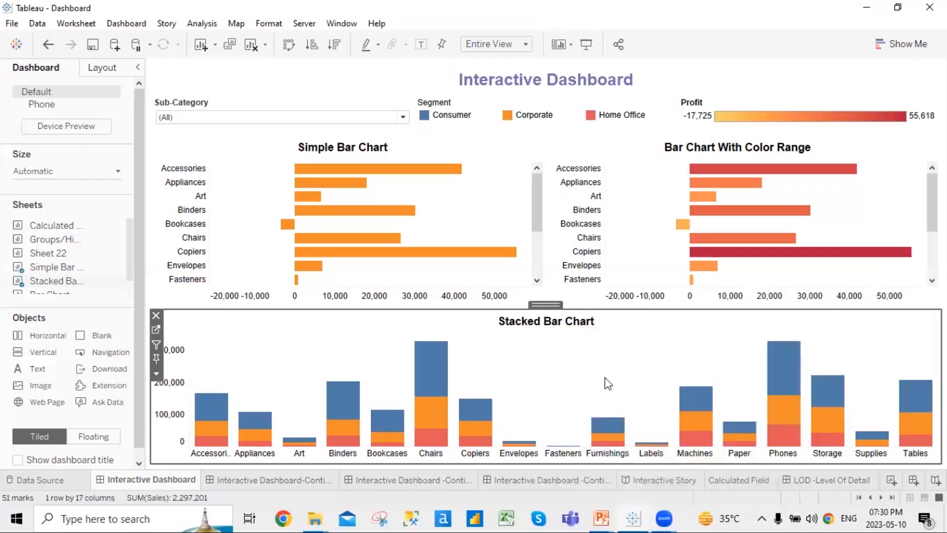
From the line and pie chart dashboard, open the Line Chart worksheet of SUM(Sales) by Ship Mode
{"action": "left_click", "coordinate": [273, 481]}
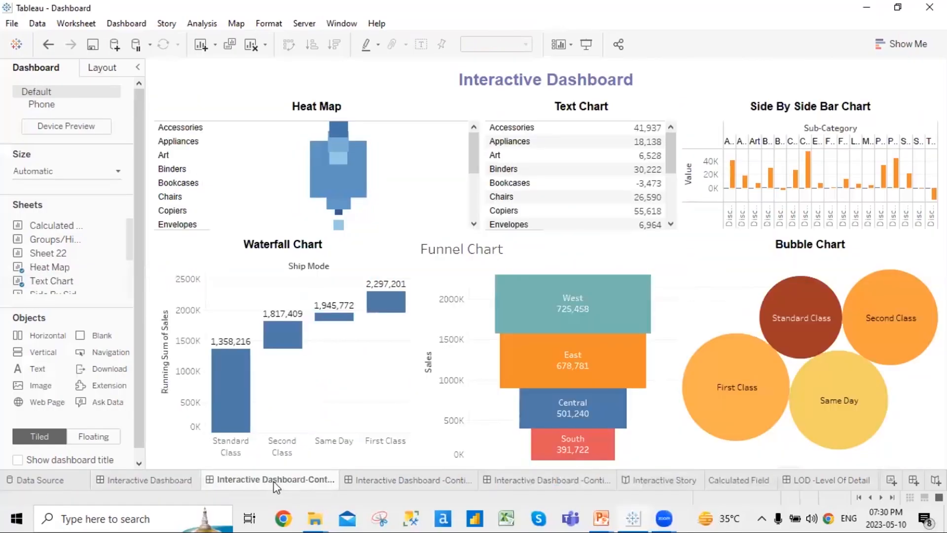
{"action": "left_click", "coordinate": [387, 481]}
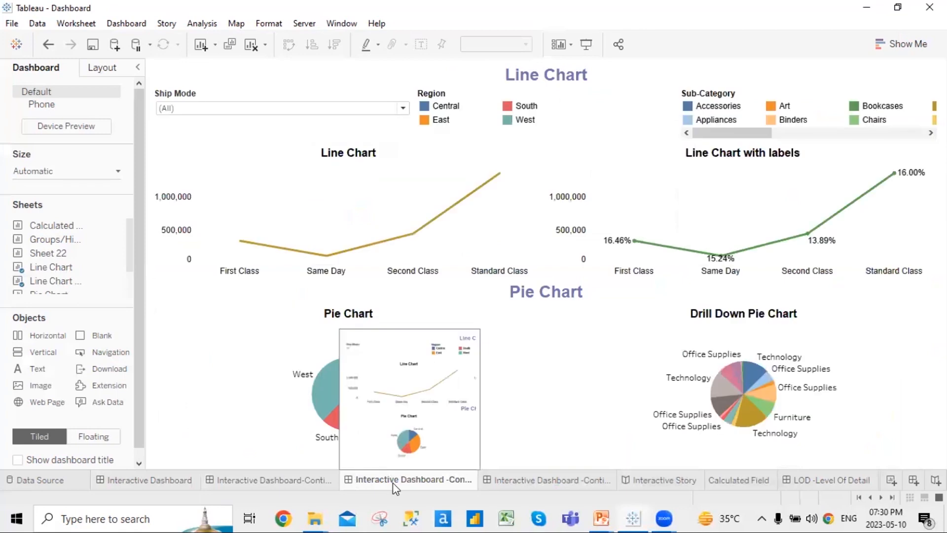
{"action": "left_click", "coordinate": [316, 192]}
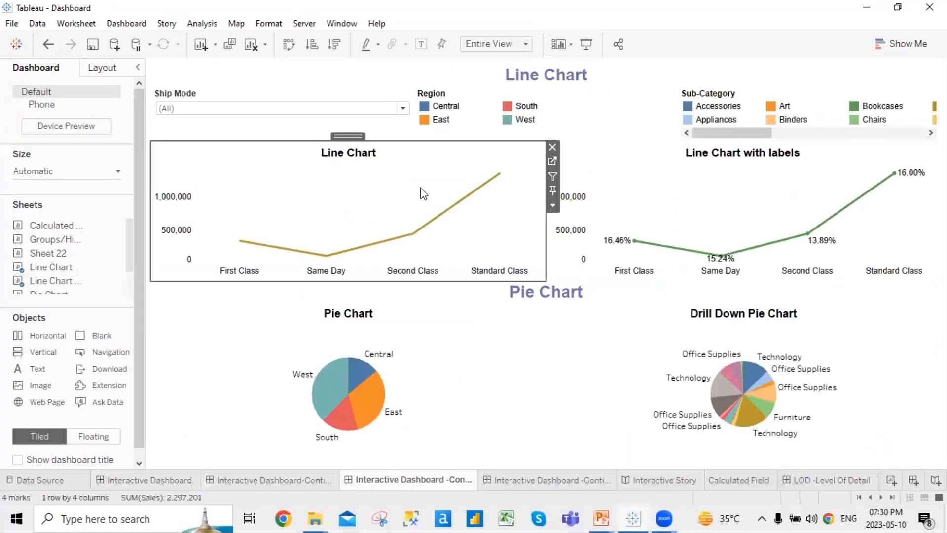
{"action": "left_click", "coordinate": [551, 162]}
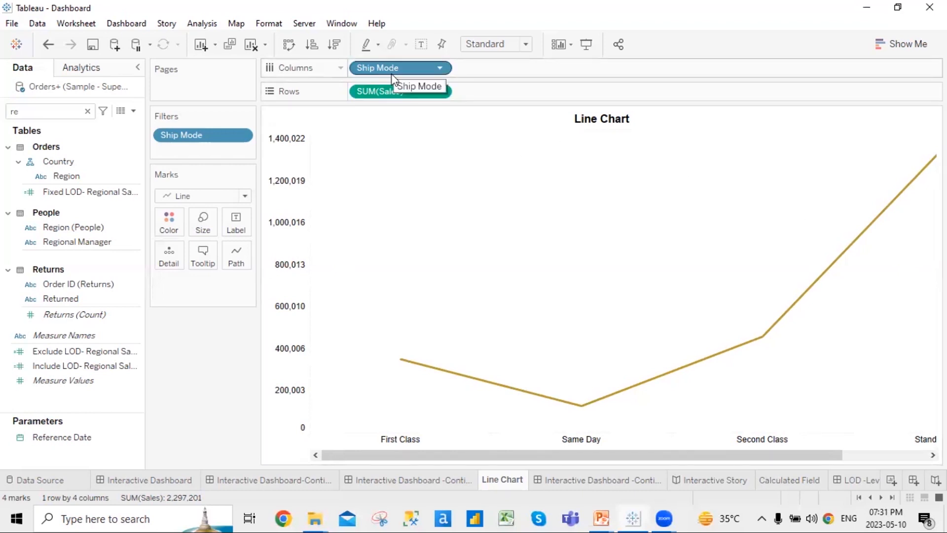
{"action": "mouse_move", "coordinate": [400, 365]}
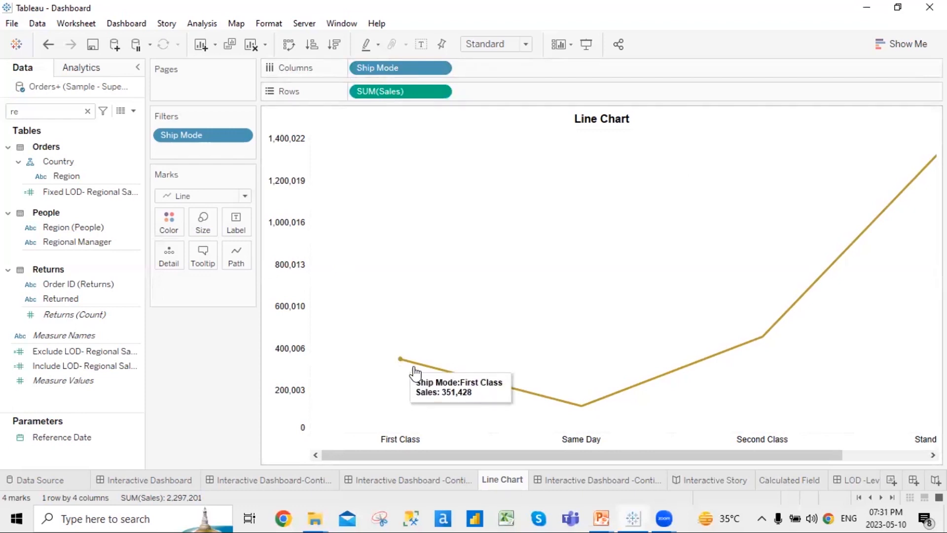
{"action": "mouse_move", "coordinate": [582, 415]}
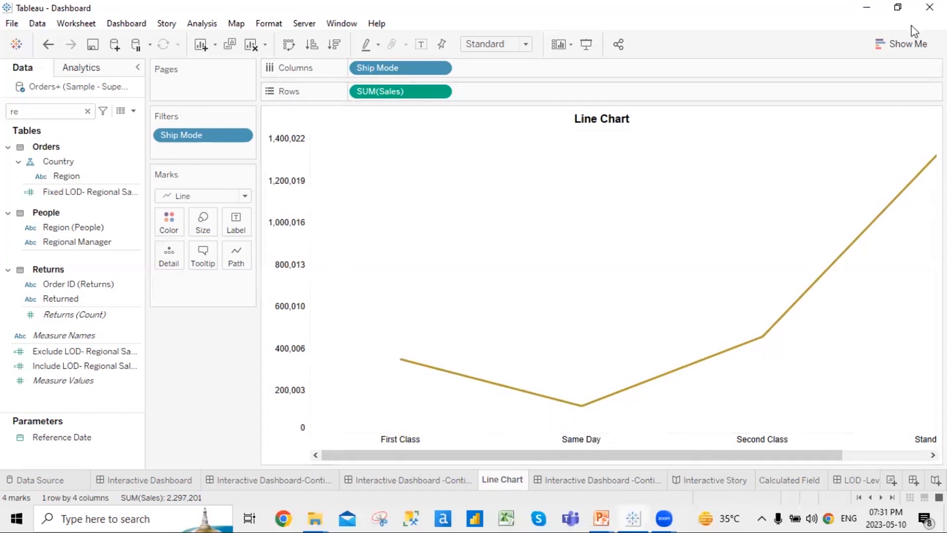
{"action": "left_click", "coordinate": [903, 49]}
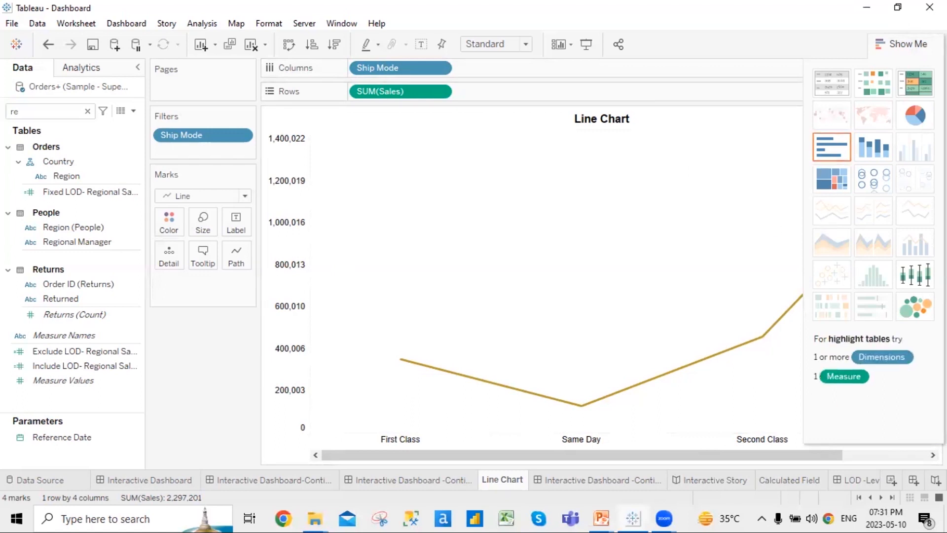
{"action": "left_click", "coordinate": [907, 44]}
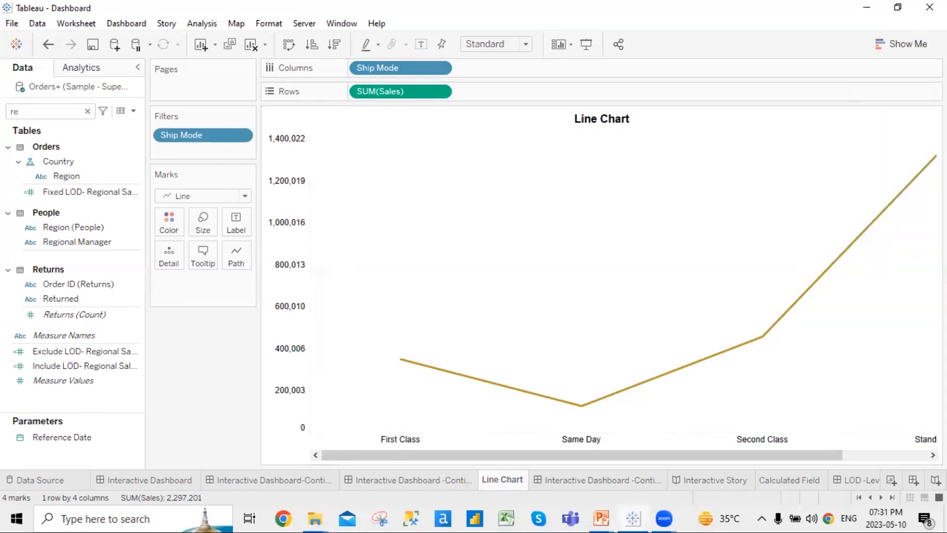
{"action": "left_click", "coordinate": [244, 196]}
{"action": "left_click", "coordinate": [212, 230]}
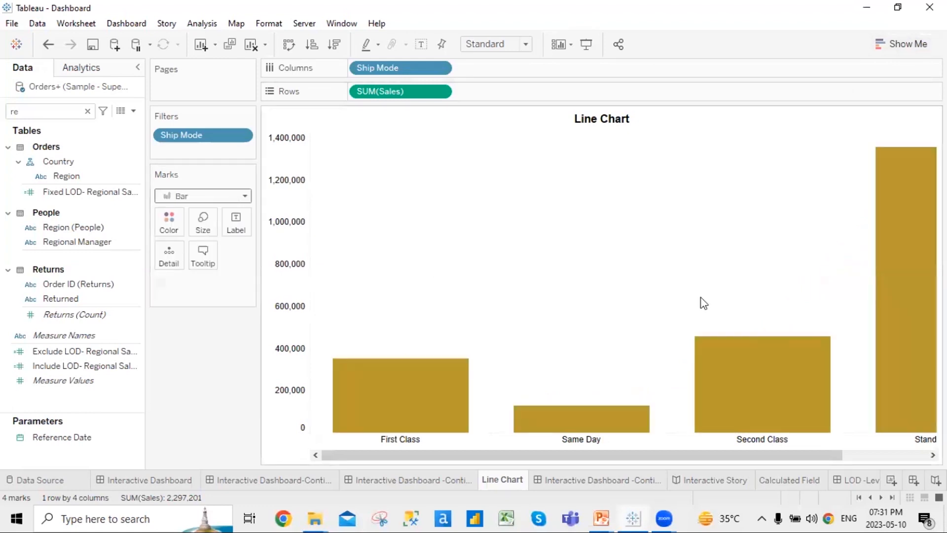
{"action": "left_click", "coordinate": [244, 196]}
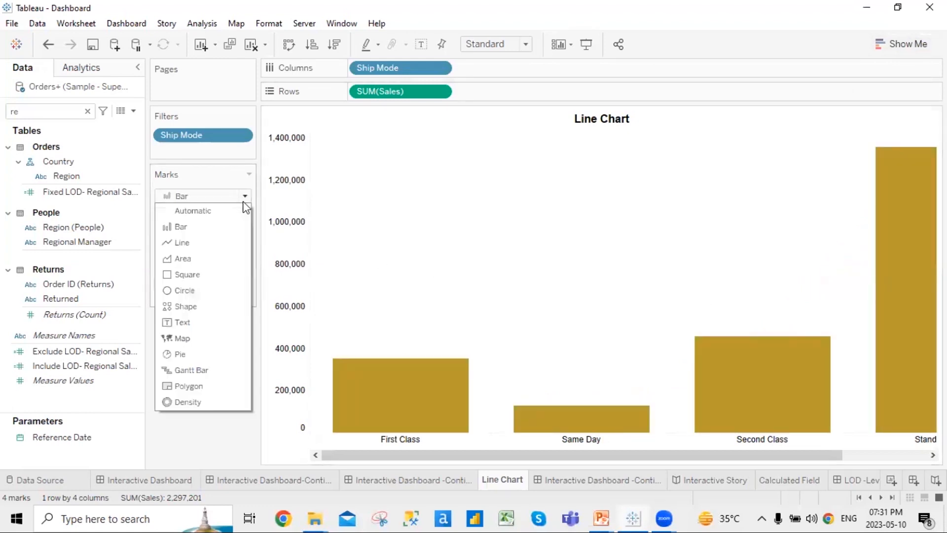
{"action": "left_click", "coordinate": [198, 245]}
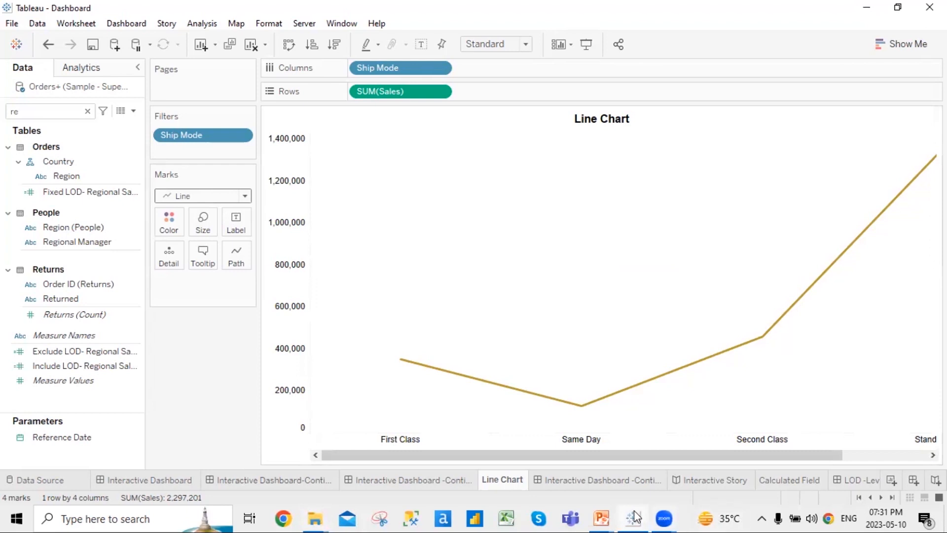
{"action": "mouse_move", "coordinate": [602, 518]}
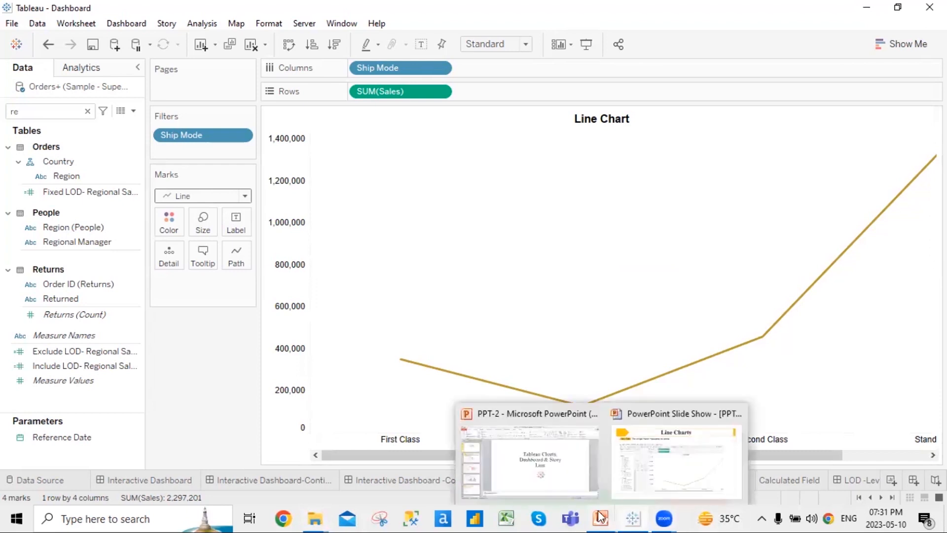
Advance the slide show to '2) Line Chart with labels', then return to Tableau's Line Chart
{"action": "left_click", "coordinate": [703, 479]}
{"action": "key", "text": "Right"}
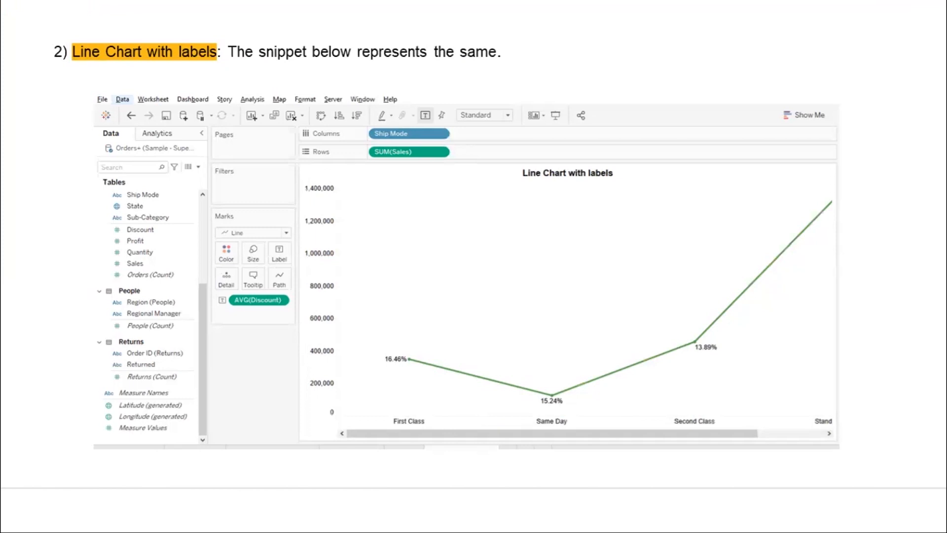
{"action": "key", "text": "alt+Tab"}
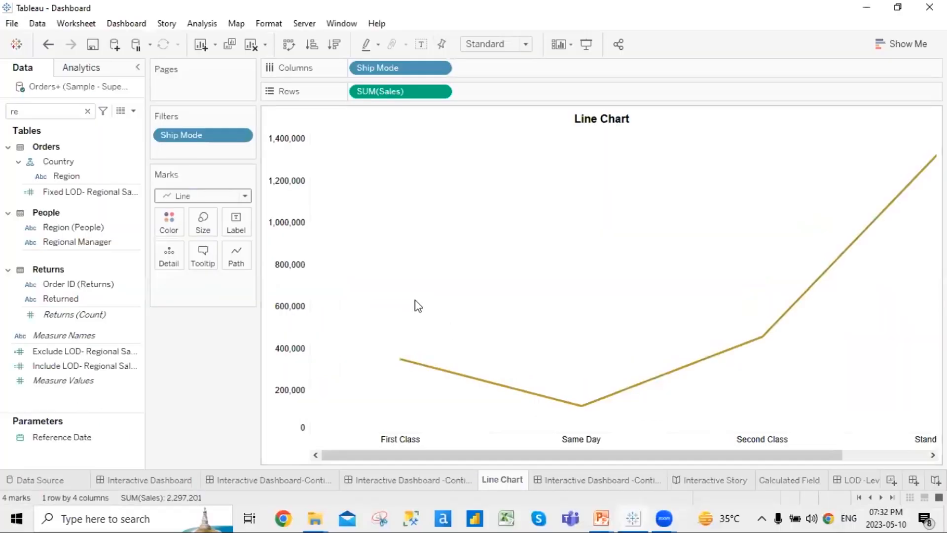
Turn on mark labels for each sales point, then advance the slide show to Pie Charts
{"action": "left_click", "coordinate": [422, 45]}
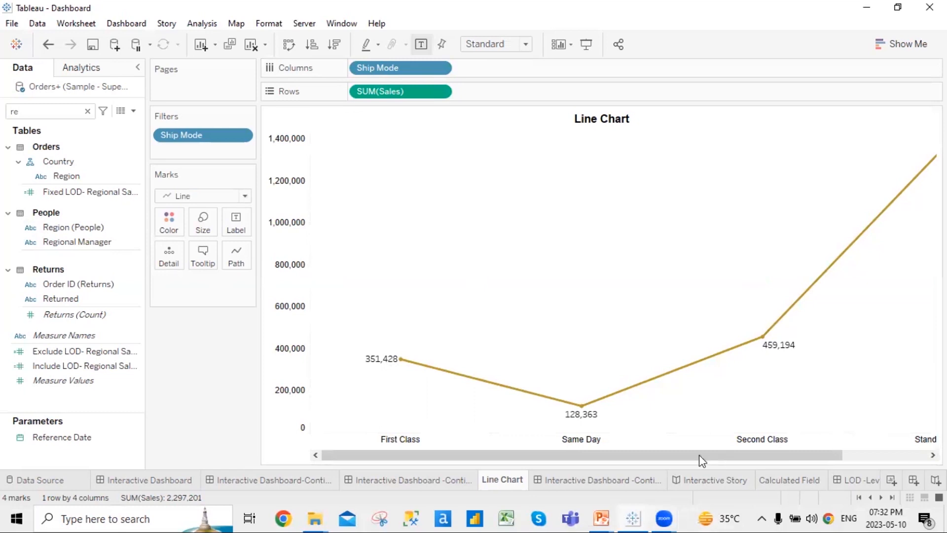
{"action": "left_click_drag", "start_coordinate": [700, 456], "coordinate": [882, 441]}
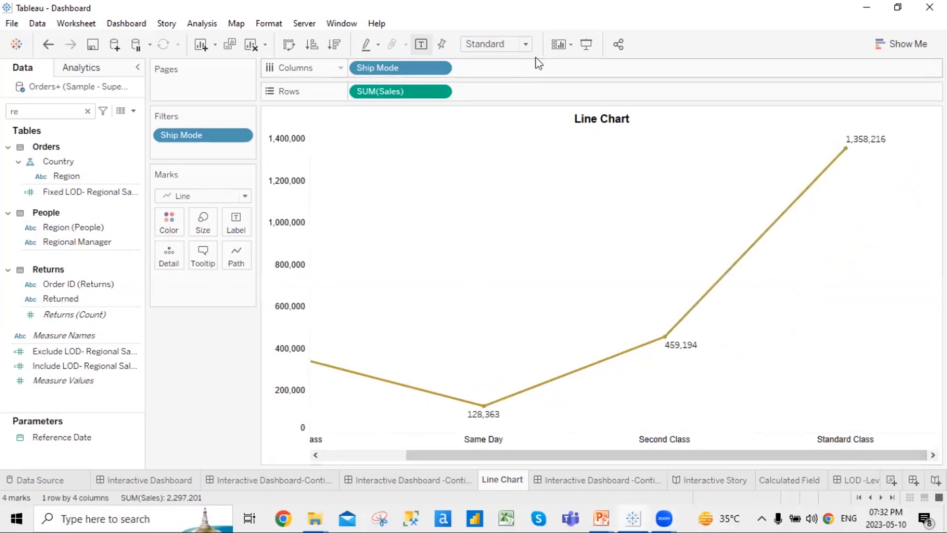
{"action": "left_click", "coordinate": [527, 44]}
{"action": "left_click", "coordinate": [510, 60]}
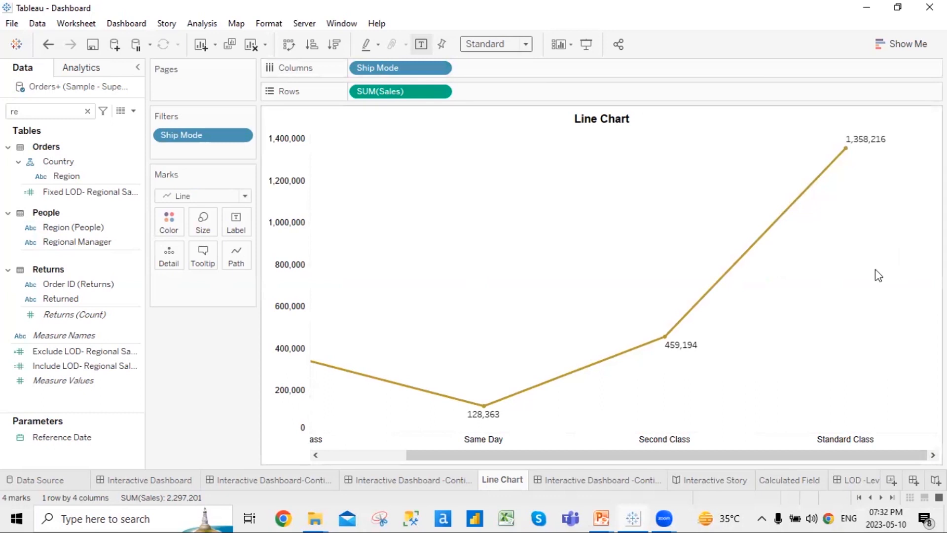
{"action": "left_click_drag", "start_coordinate": [584, 452], "coordinate": [706, 457]}
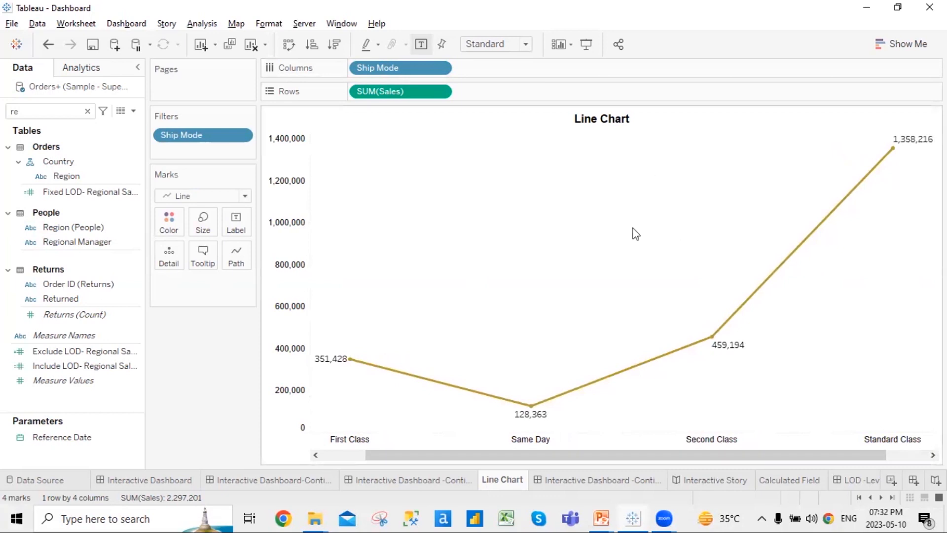
{"action": "key", "text": "alt+Tab"}
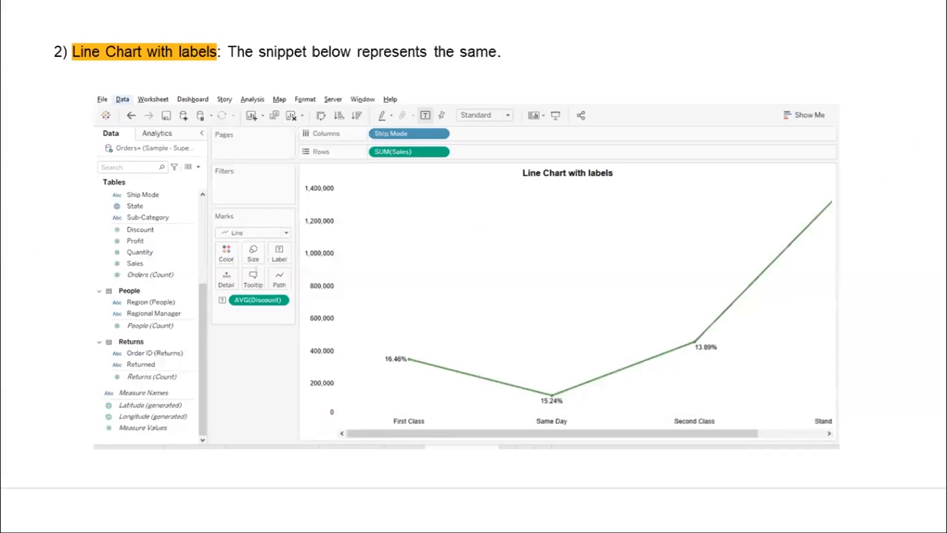
{"action": "key", "text": "Right"}
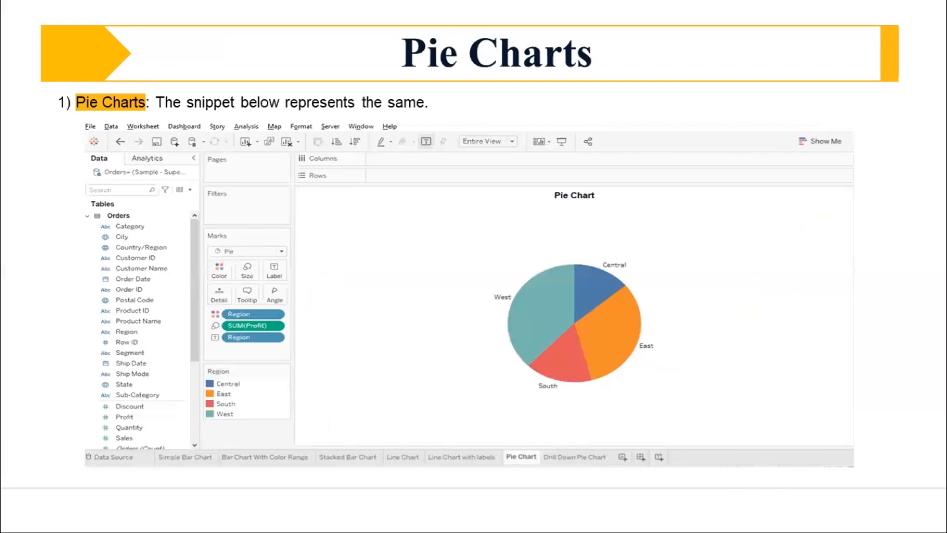
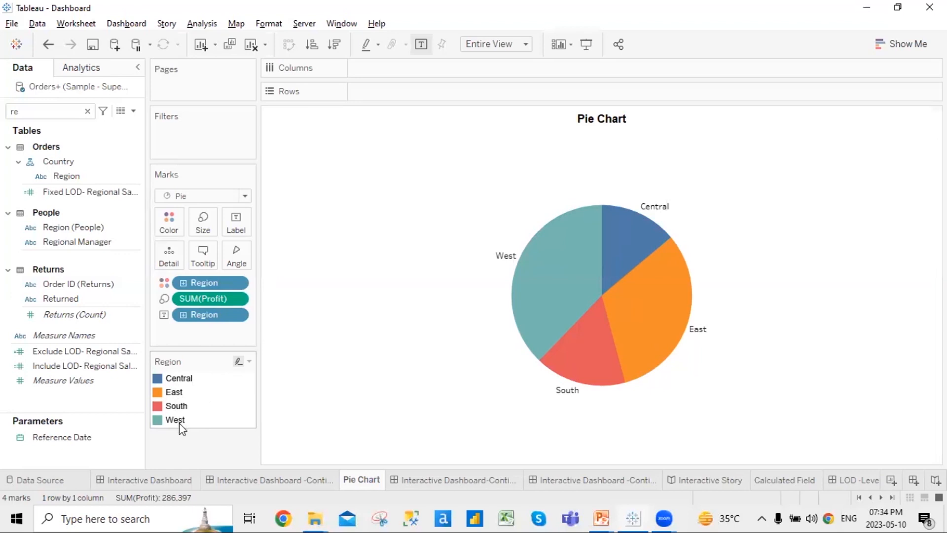
Recolour the Region pie with Tableau Classic Medium (South green, West red), then show the Interactive Dashboard
{"action": "left_click", "coordinate": [254, 362]}
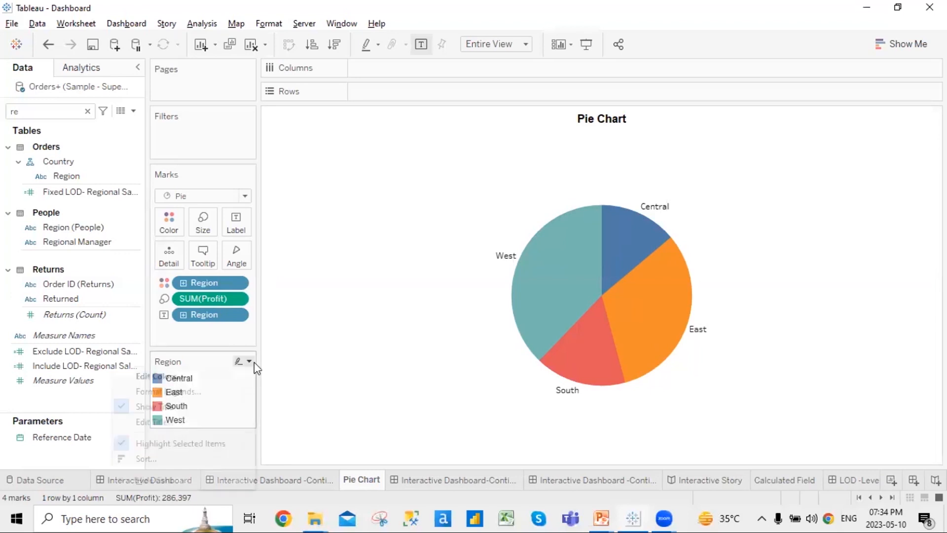
{"action": "left_click", "coordinate": [220, 377]}
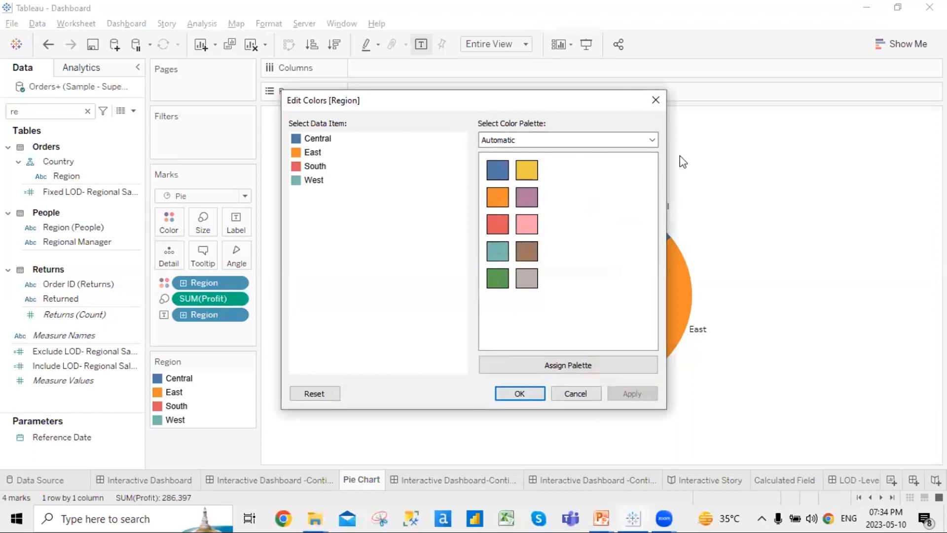
{"action": "left_click", "coordinate": [652, 140]}
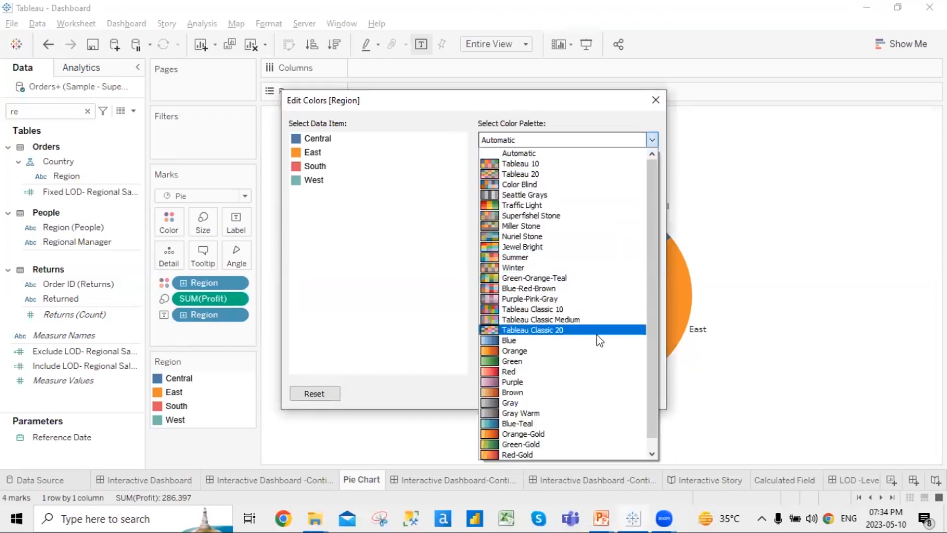
{"action": "left_click", "coordinate": [596, 319]}
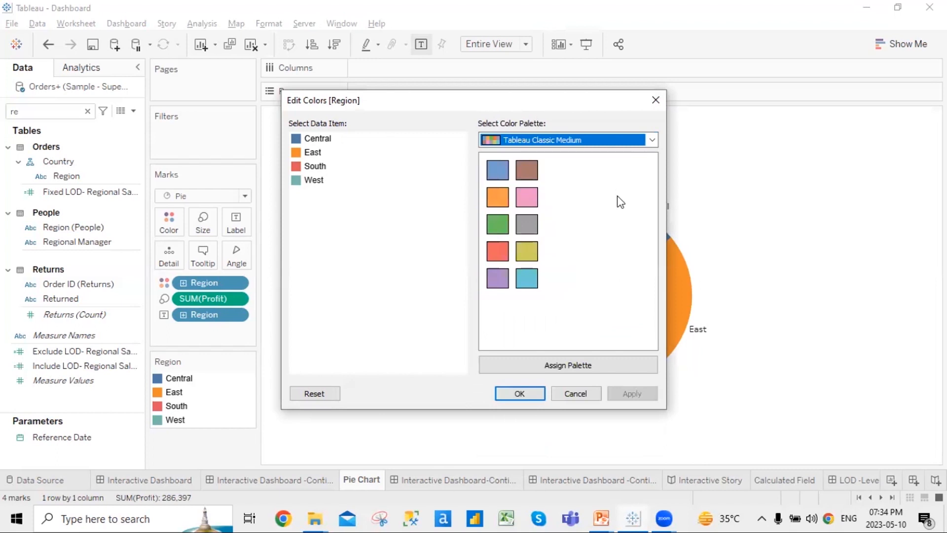
{"action": "left_click", "coordinate": [573, 365]}
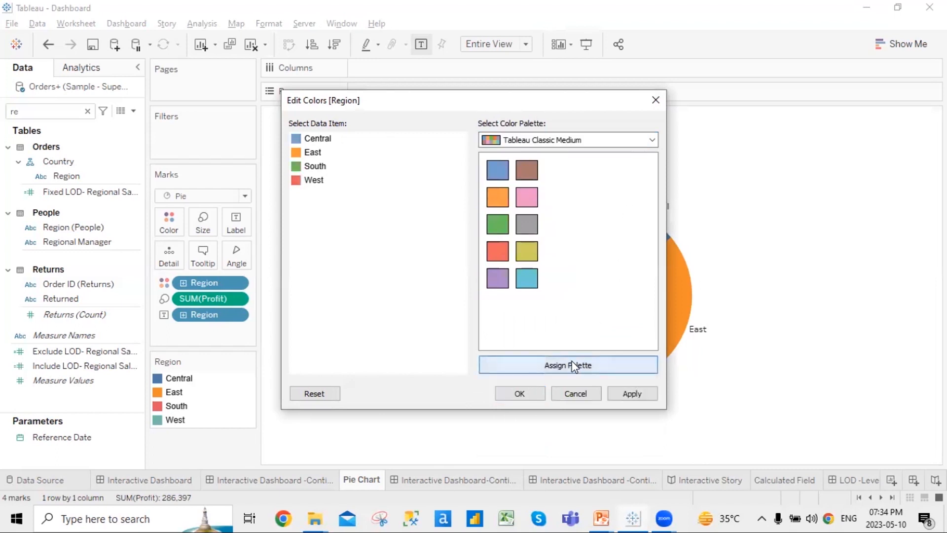
{"action": "left_click", "coordinate": [635, 393]}
{"action": "left_click", "coordinate": [530, 394]}
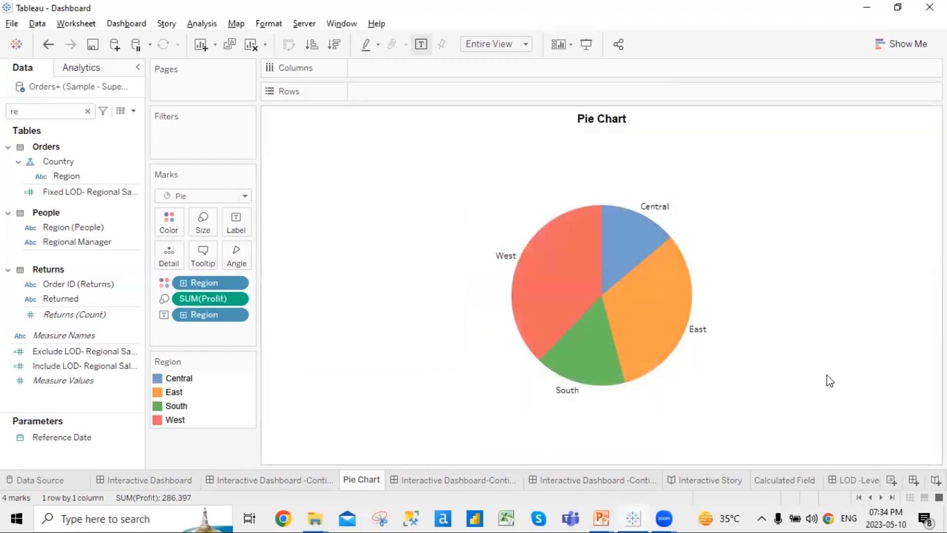
{"action": "left_click", "coordinate": [277, 489]}
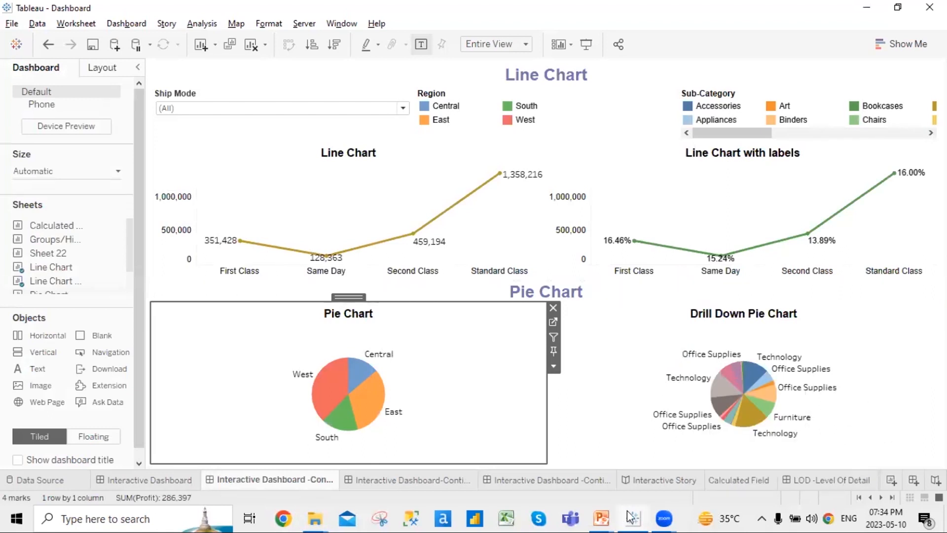
Advance the slide show to Drill Down Pie Charts, then open Tableau's Pie Chart worksheet
{"action": "left_click", "coordinate": [600, 517]}
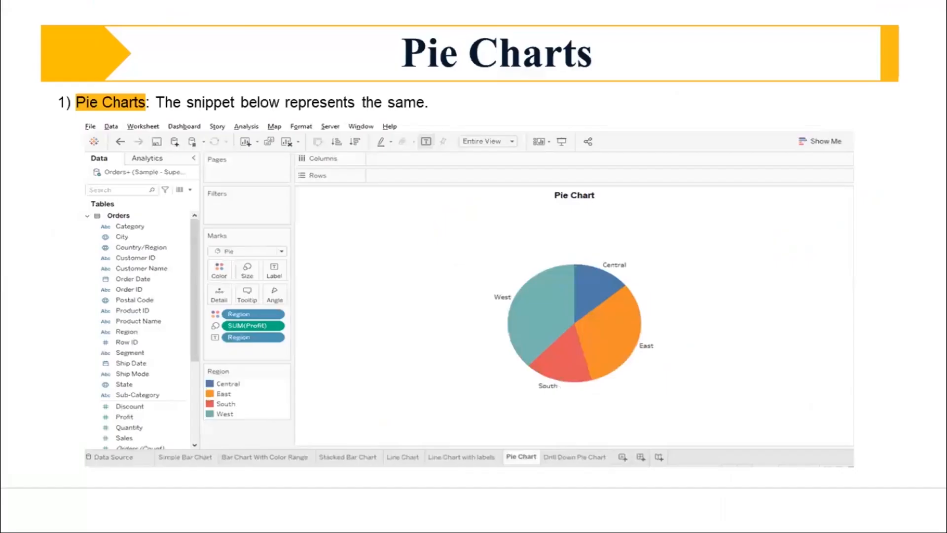
{"action": "key", "text": "Right"}
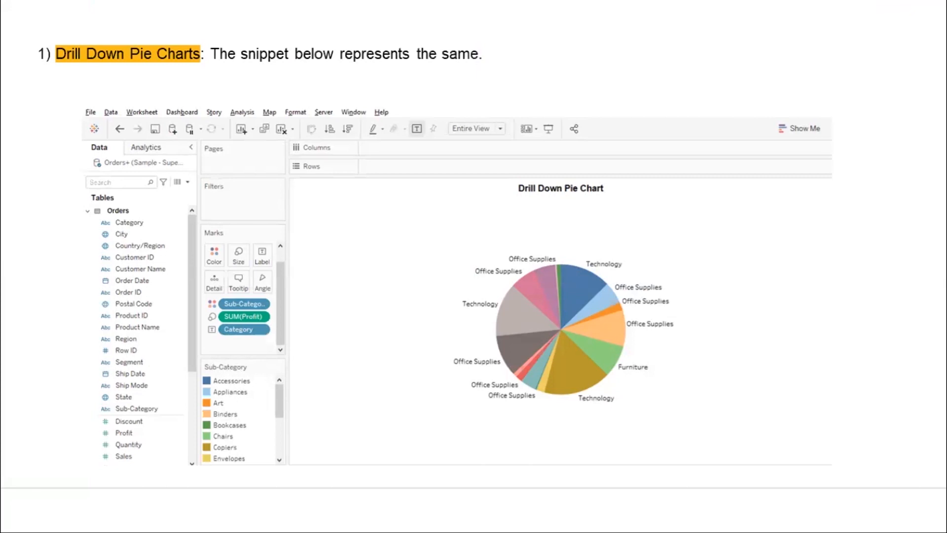
{"action": "key", "text": "alt+Tab"}
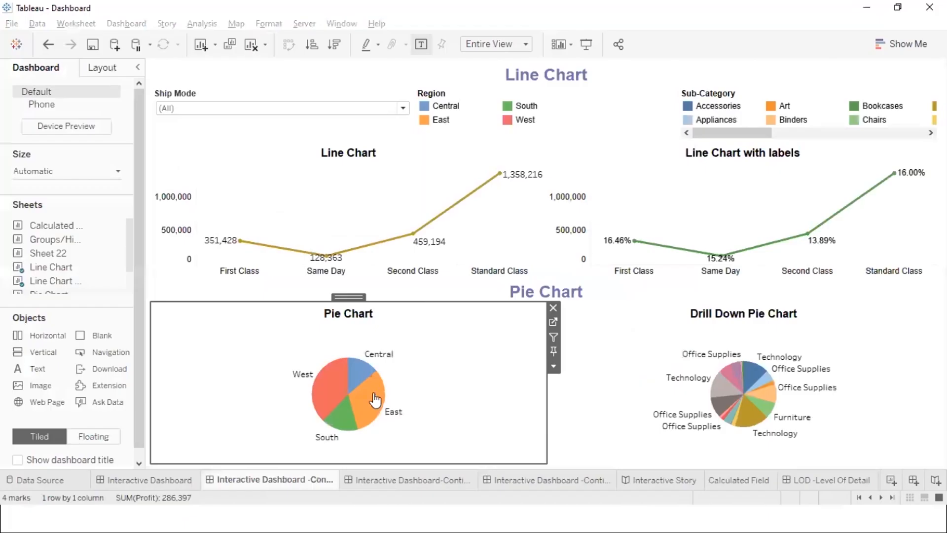
{"action": "left_click", "coordinate": [553, 322]}
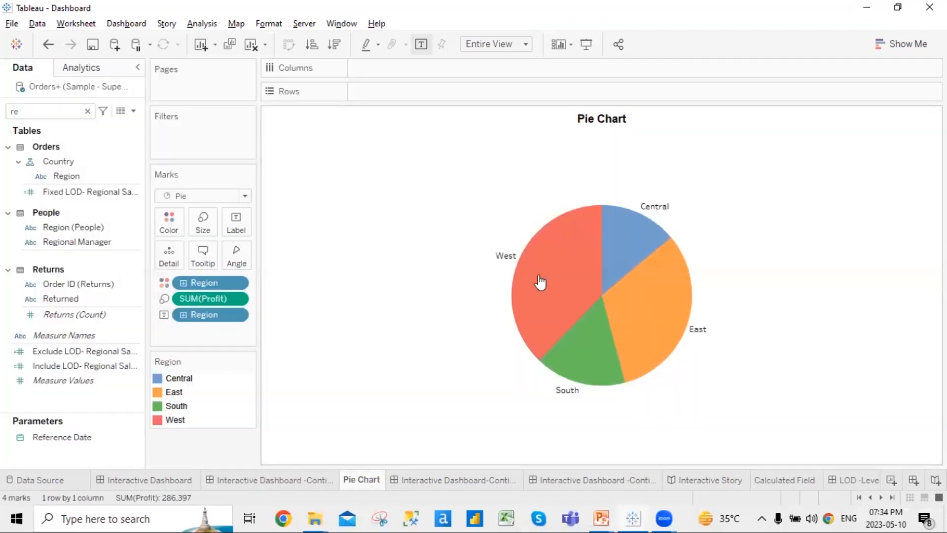
Clear the Data pane field search, then return to the Interactive Dashboard
{"action": "mouse_move", "coordinate": [522, 287]}
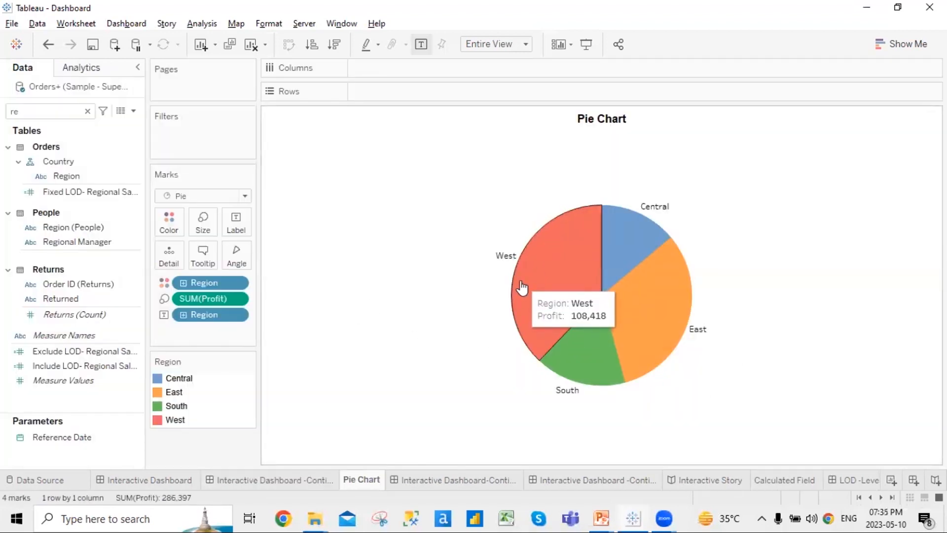
{"action": "left_click", "coordinate": [87, 111]}
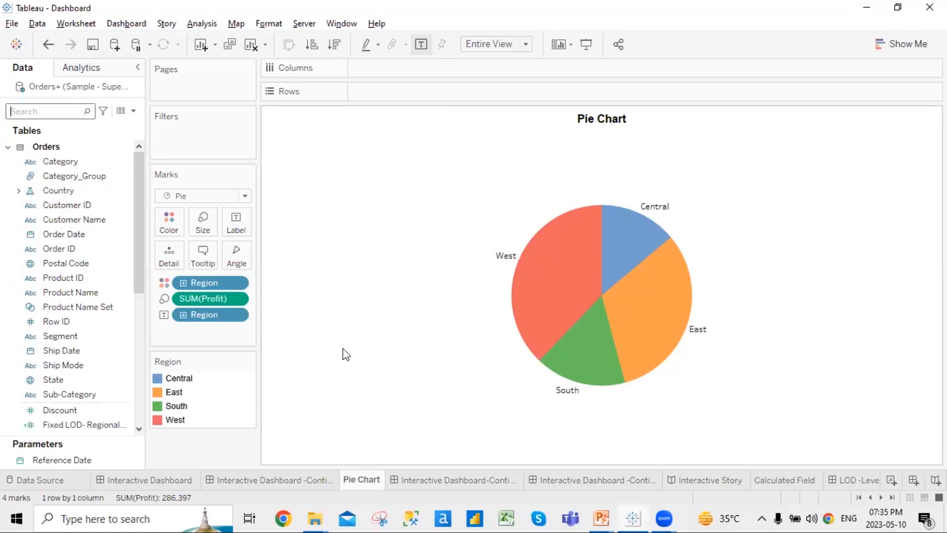
{"action": "left_click", "coordinate": [277, 481]}
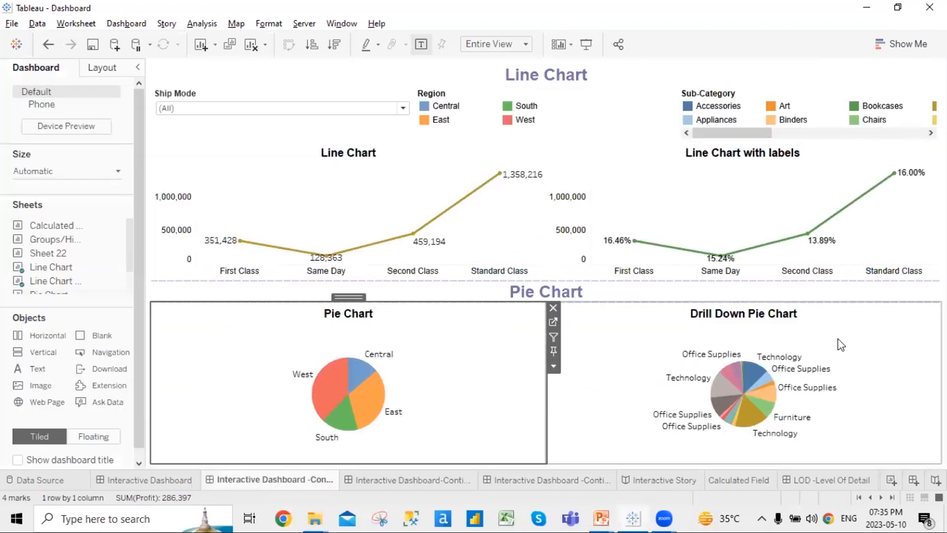
{"action": "left_click", "coordinate": [539, 326]}
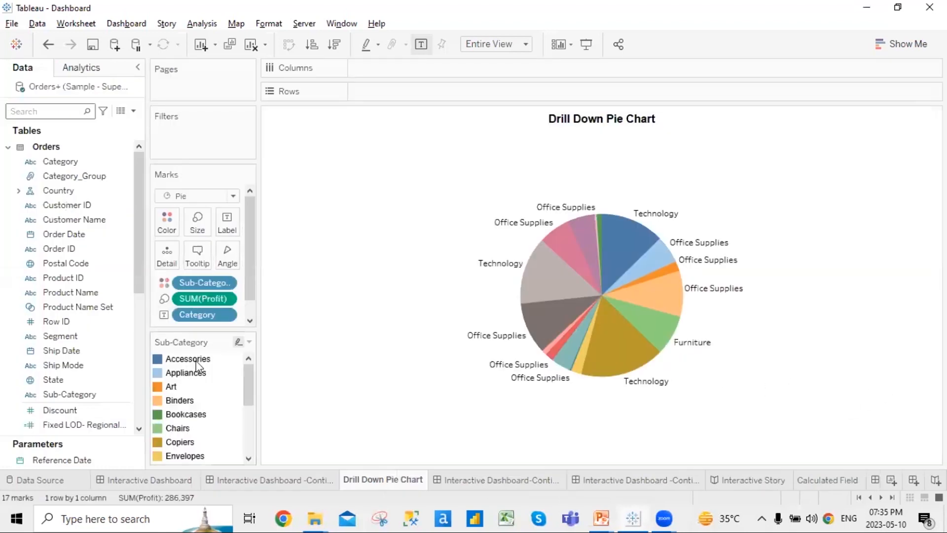
{"action": "mouse_move", "coordinate": [252, 378]}
{"action": "left_mouse_down"}
{"action": "mouse_move", "coordinate": [237, 448]}
{"action": "mouse_move", "coordinate": [266, 383]}
{"action": "left_mouse_up"}
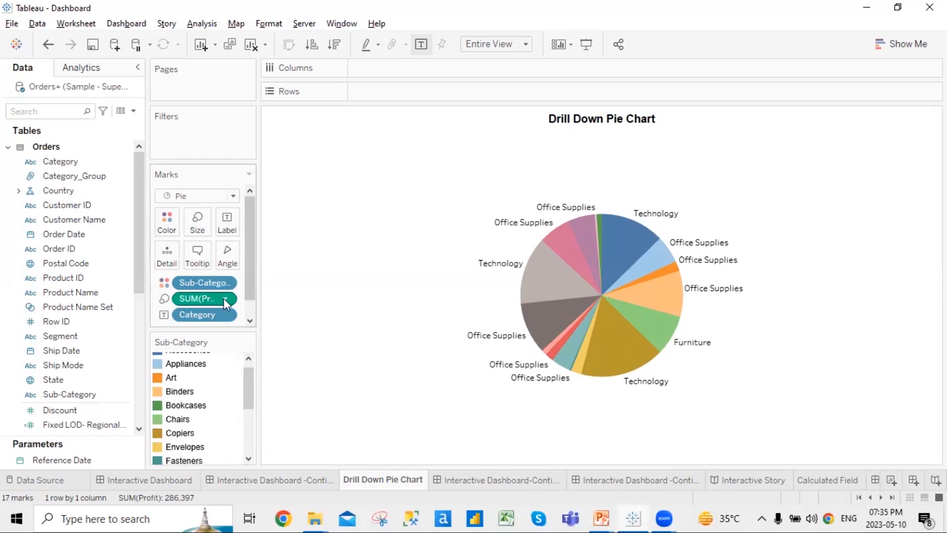
{"action": "left_click", "coordinate": [34, 113]}
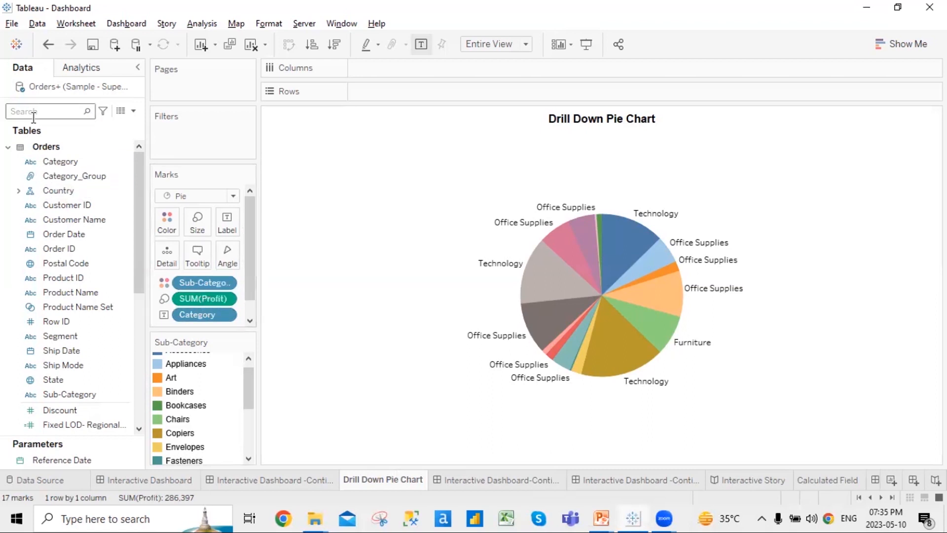
{"action": "type", "text": "re"}
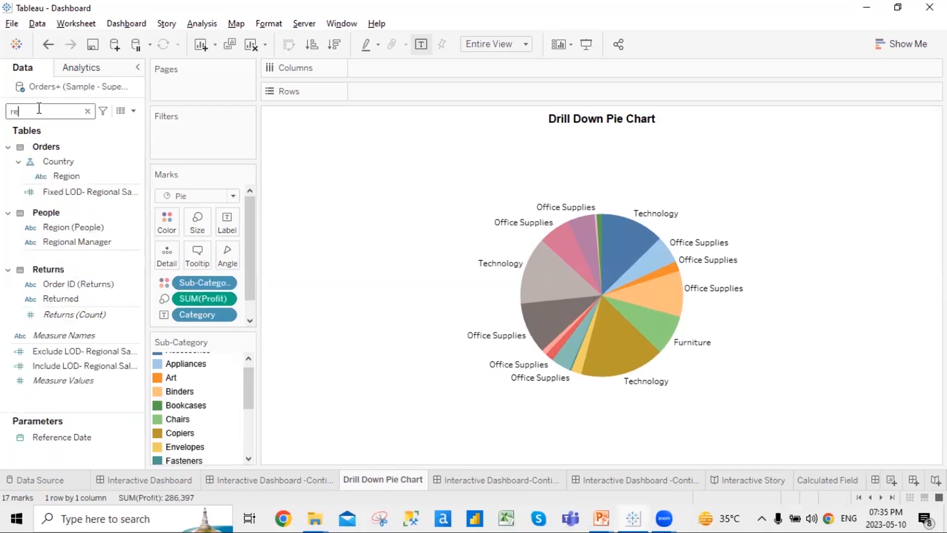
{"action": "left_click_drag", "start_coordinate": [74, 176], "coordinate": [233, 263]}
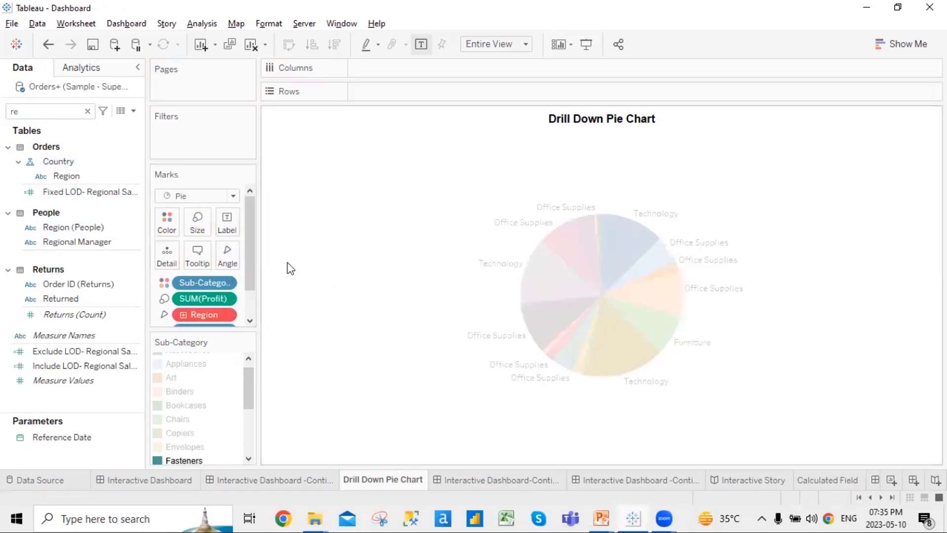
{"action": "left_click_drag", "start_coordinate": [200, 314], "coordinate": [385, 248]}
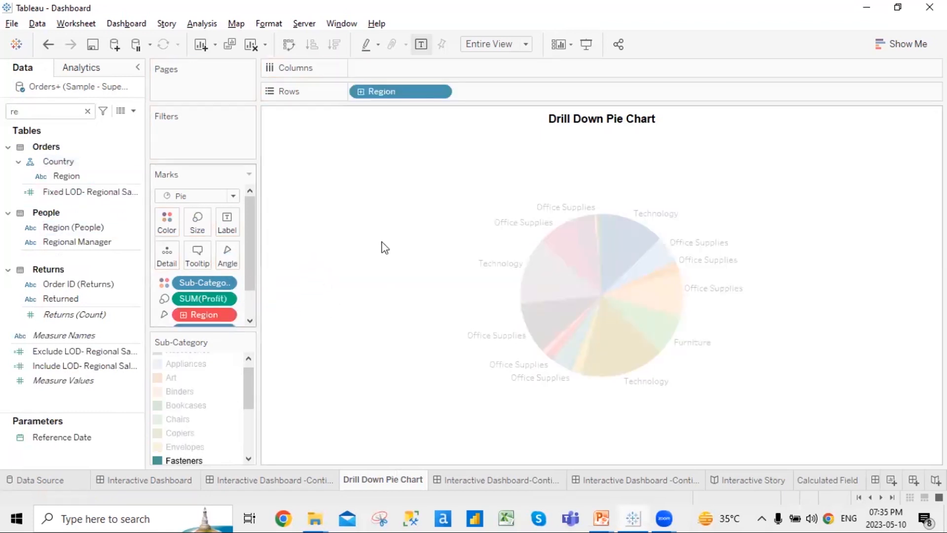
{"action": "right_click", "coordinate": [232, 316]}
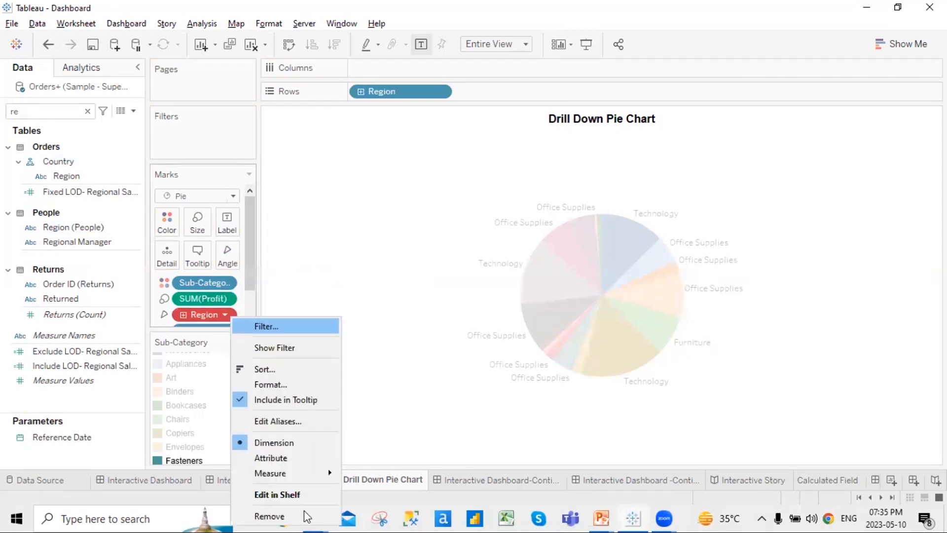
{"action": "left_click", "coordinate": [257, 514]}
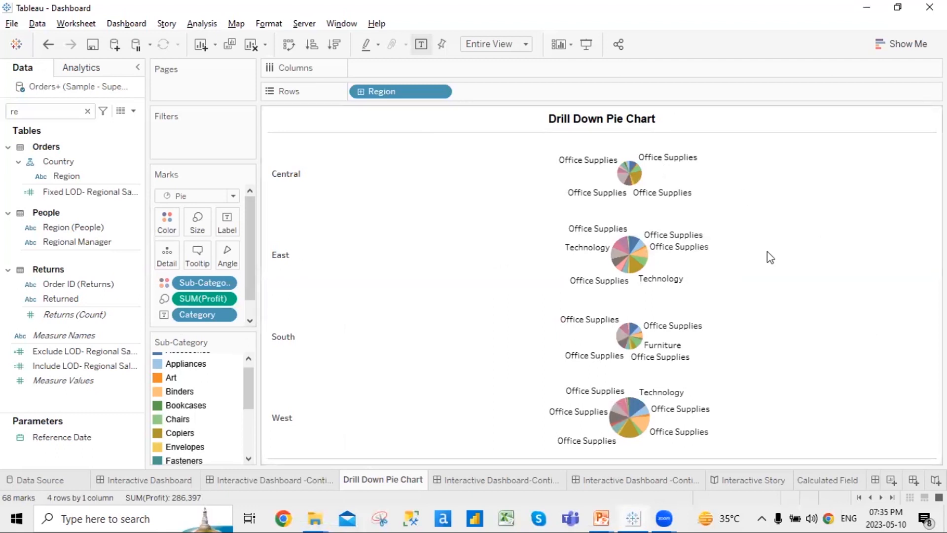
{"action": "key", "text": "ctrl+z"}
{"action": "key", "text": "ctrl+z"}
{"action": "key", "text": "ctrl+z"}
{"action": "key", "text": "ctrl+z"}
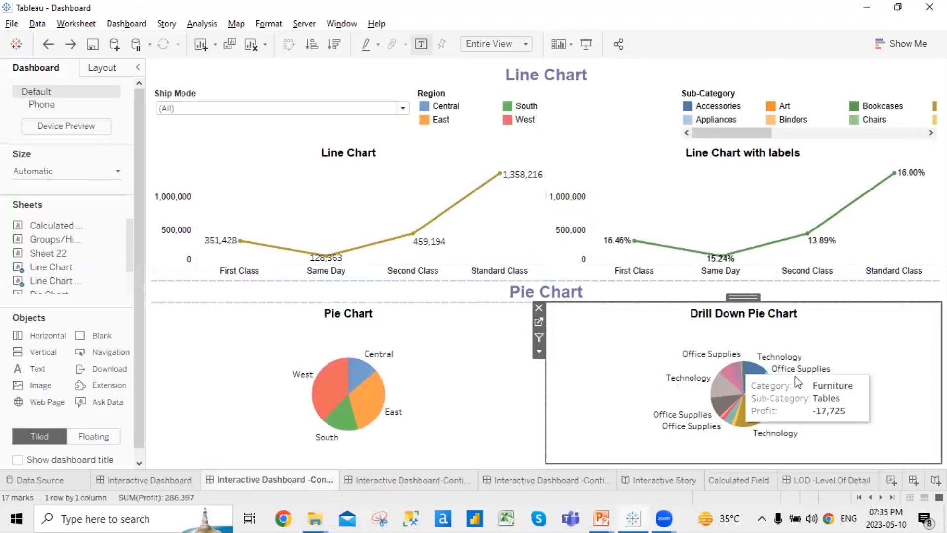
Open the Drill Down Pie Chart worksheet and inspect its profit slices by sub-category
{"action": "left_click", "coordinate": [539, 323]}
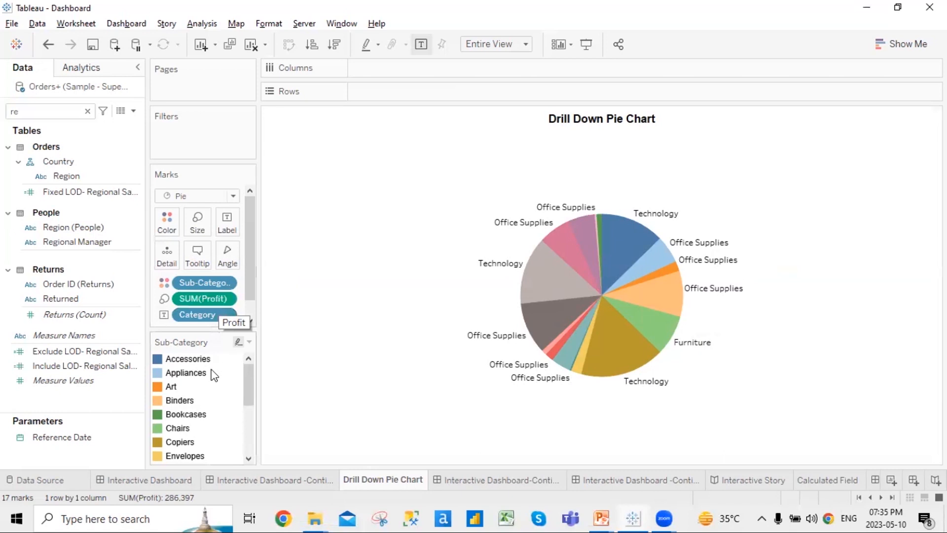
{"action": "scroll", "coordinate": [212, 373], "scroll_direction": "down", "scroll_amount": 3}
{"action": "scroll", "coordinate": [214, 376], "scroll_direction": "up", "scroll_amount": 3}
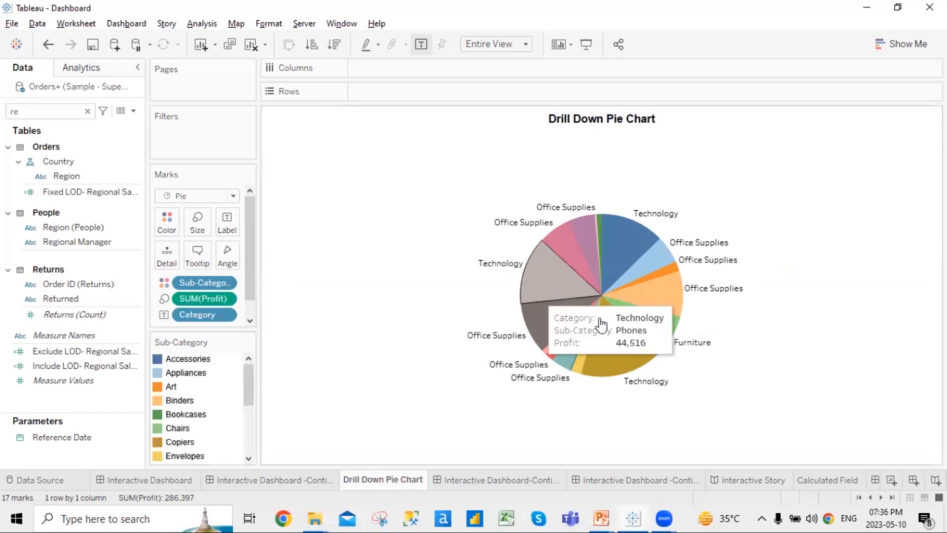
{"action": "mouse_move", "coordinate": [622, 251]}
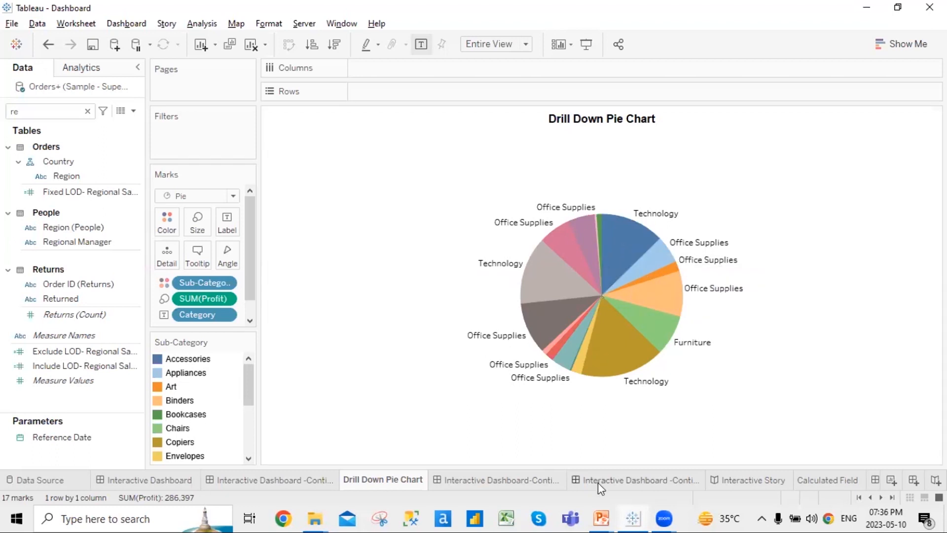
{"action": "mouse_move", "coordinate": [611, 517]}
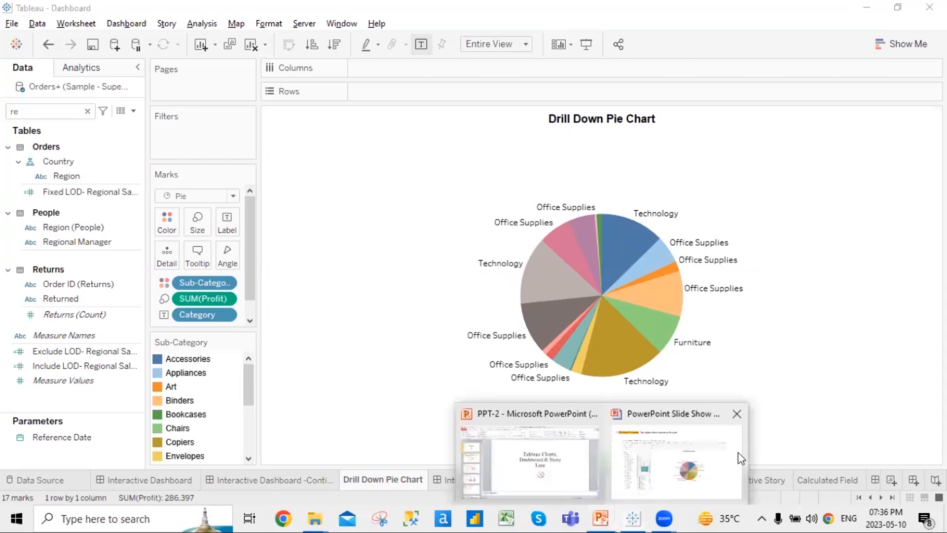
{"action": "left_click", "coordinate": [691, 459]}
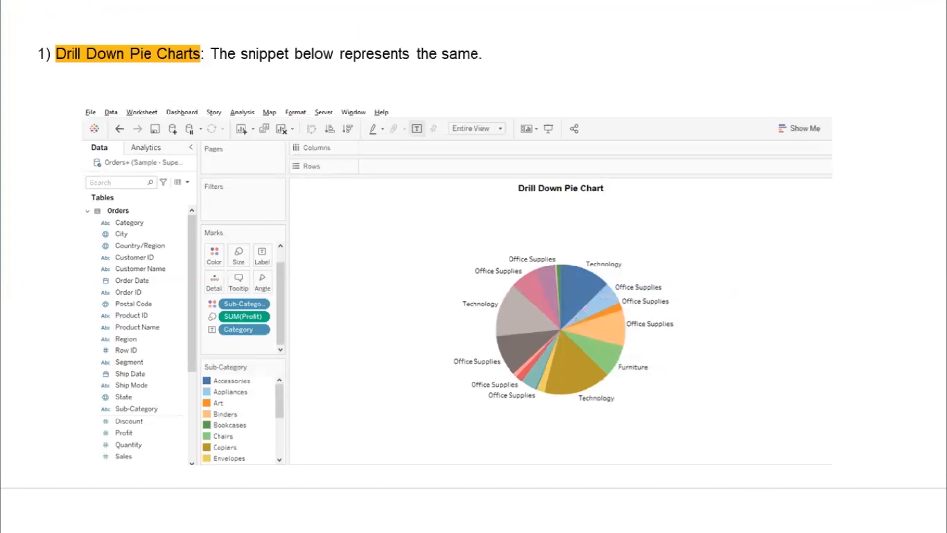
Advance the slide show to the Scatter Charts slide, then switch back to Tableau
{"action": "key", "text": "Right"}
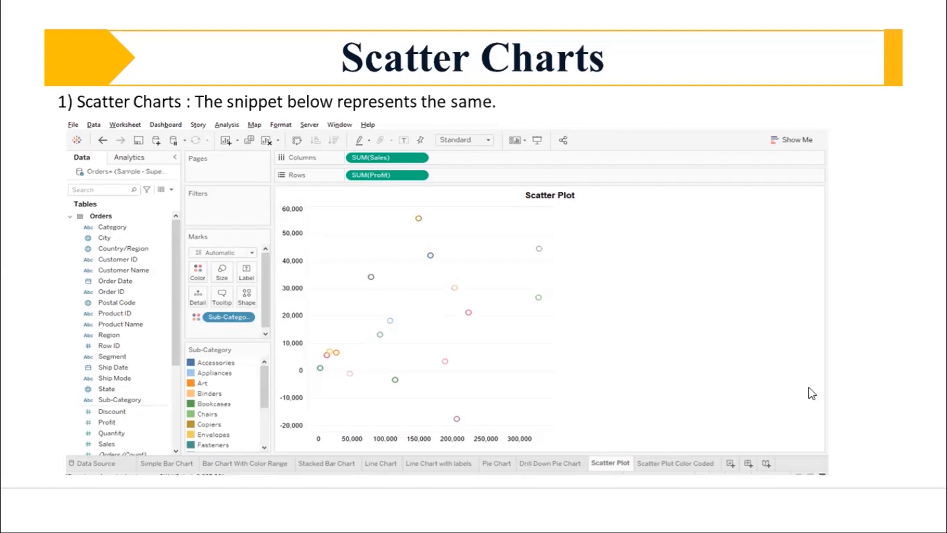
{"action": "key", "text": "alt+Tab"}
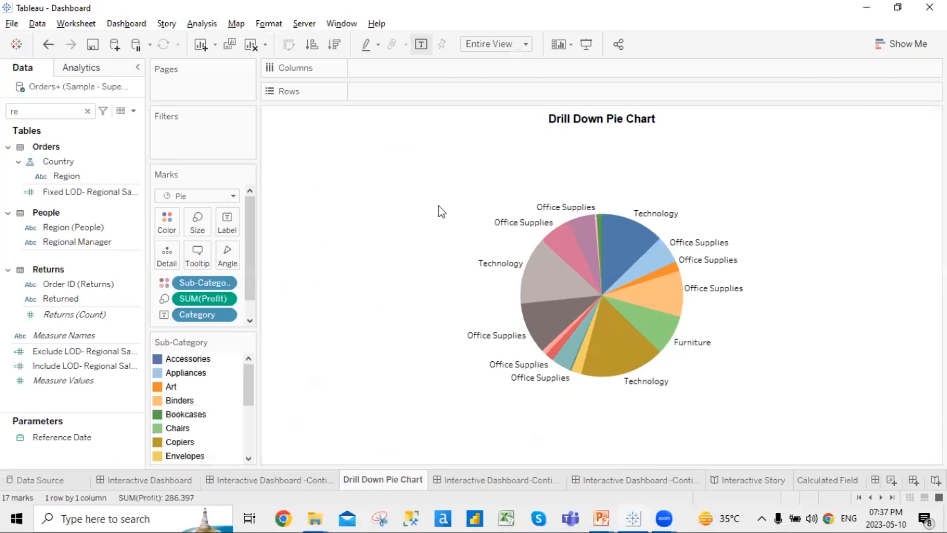
Move the scatter and tree map dashboard one tab earlier and open its Scatter Chart worksheet
{"action": "left_click", "coordinate": [252, 480]}
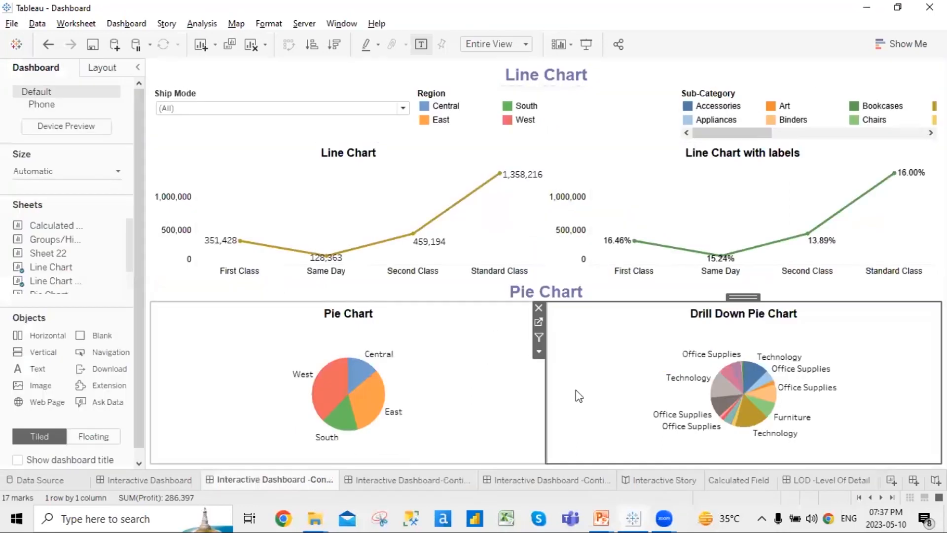
{"action": "left_click", "coordinate": [410, 479]}
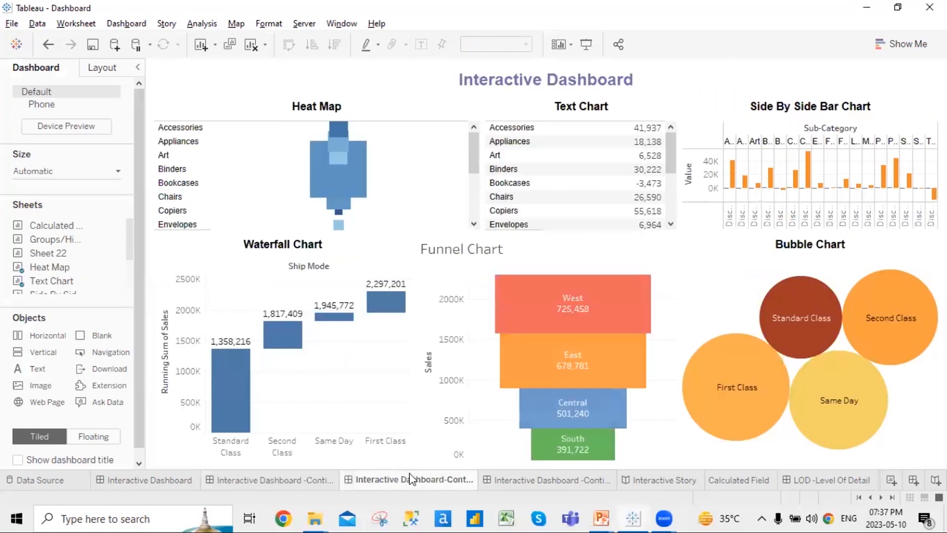
{"action": "left_click", "coordinate": [546, 483]}
{"action": "left_click_drag", "start_coordinate": [546, 488], "coordinate": [410, 483]}
{"action": "left_click", "coordinate": [460, 155]}
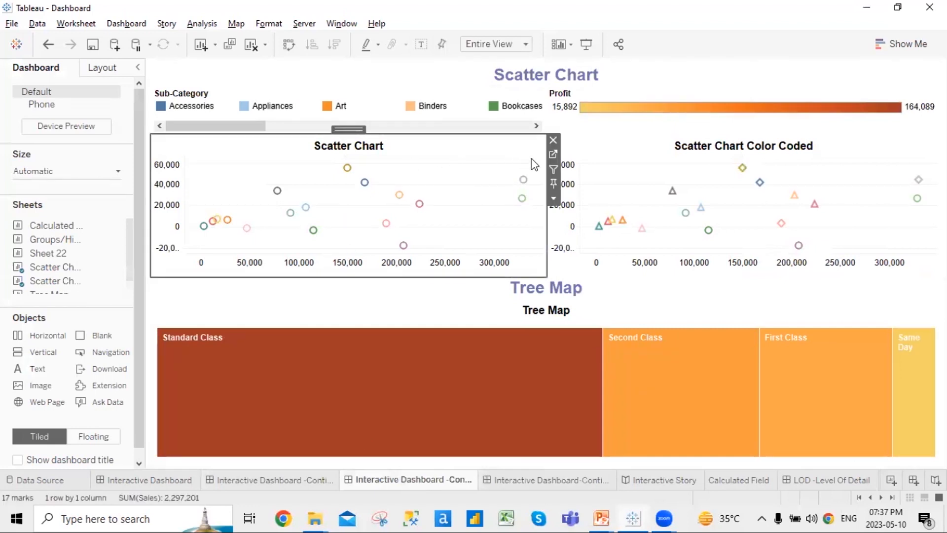
{"action": "left_click", "coordinate": [553, 154]}
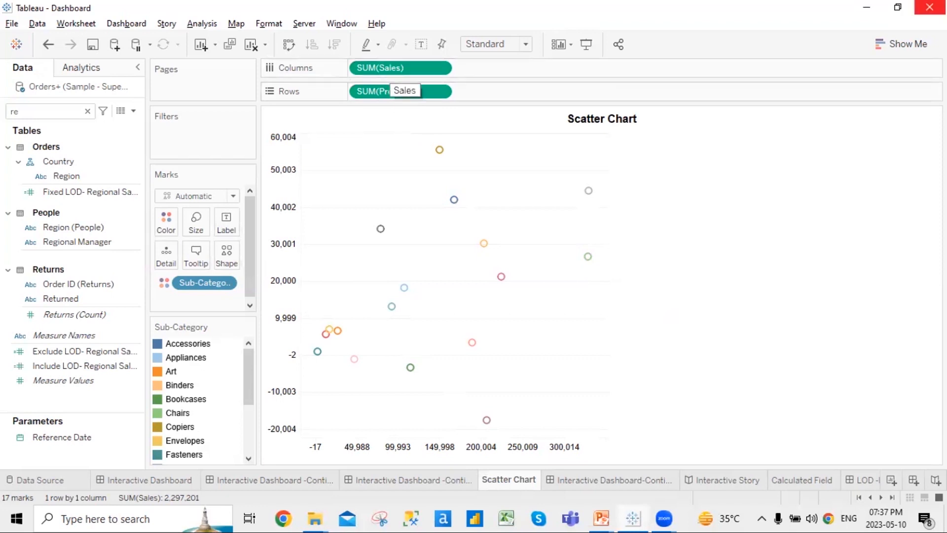
Change the Scatter Chart's Marks type to Shape
{"action": "left_click", "coordinate": [928, 41]}
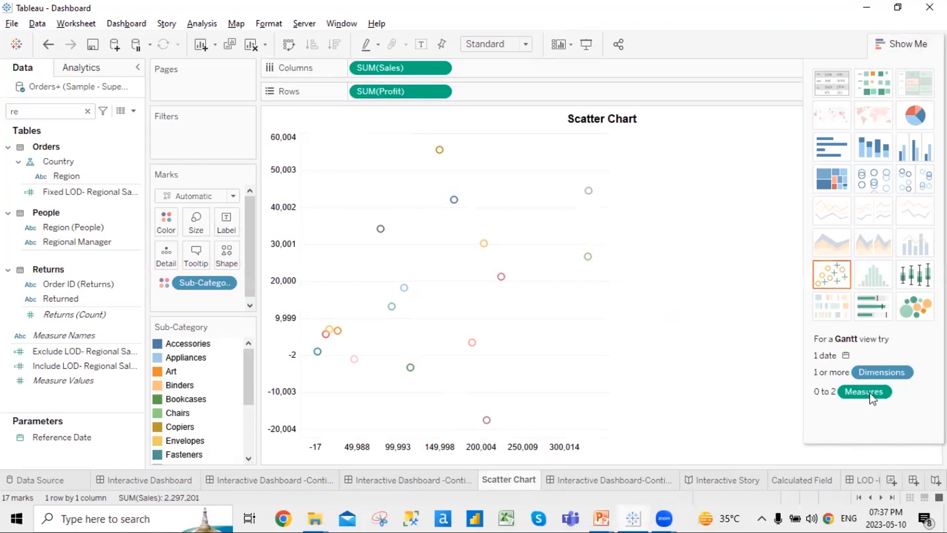
{"action": "left_click", "coordinate": [898, 46]}
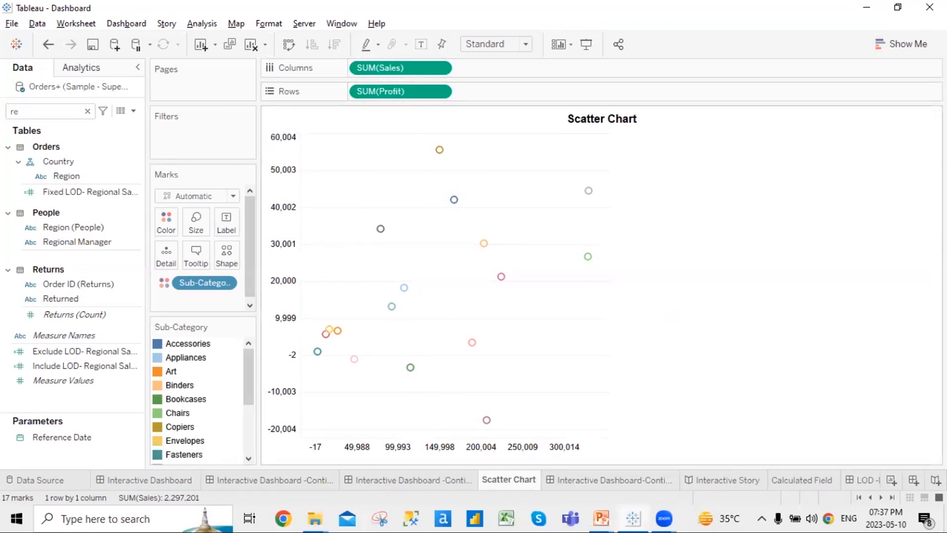
{"action": "left_click", "coordinate": [232, 197]}
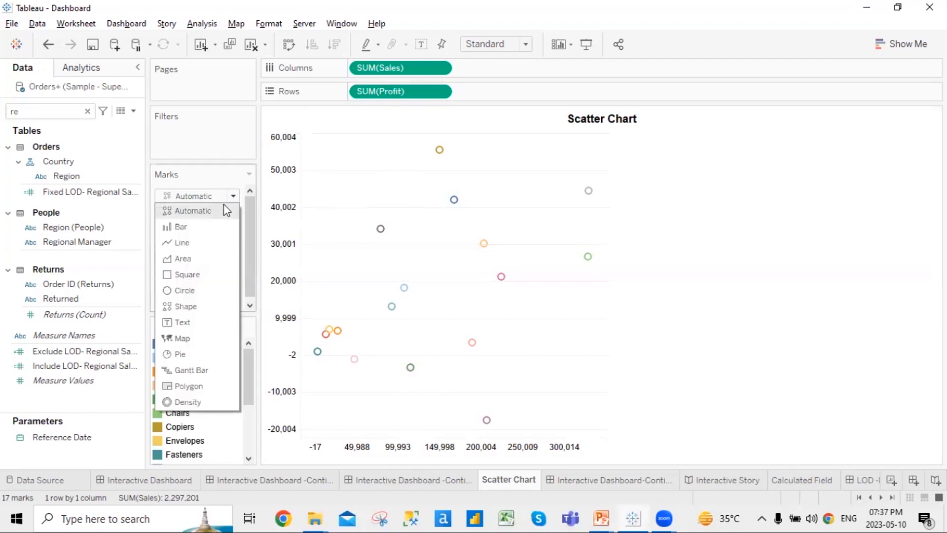
{"action": "left_click", "coordinate": [202, 306]}
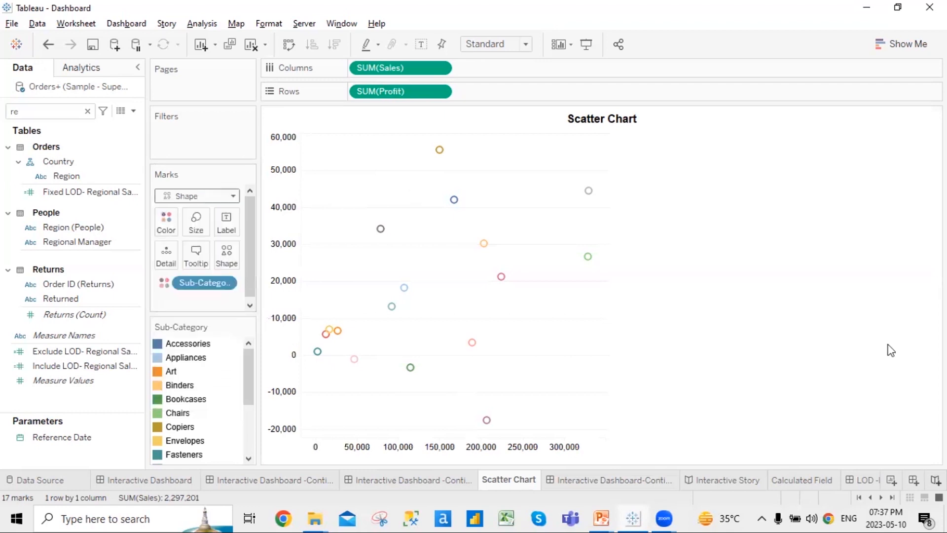
{"action": "left_click", "coordinate": [233, 196]}
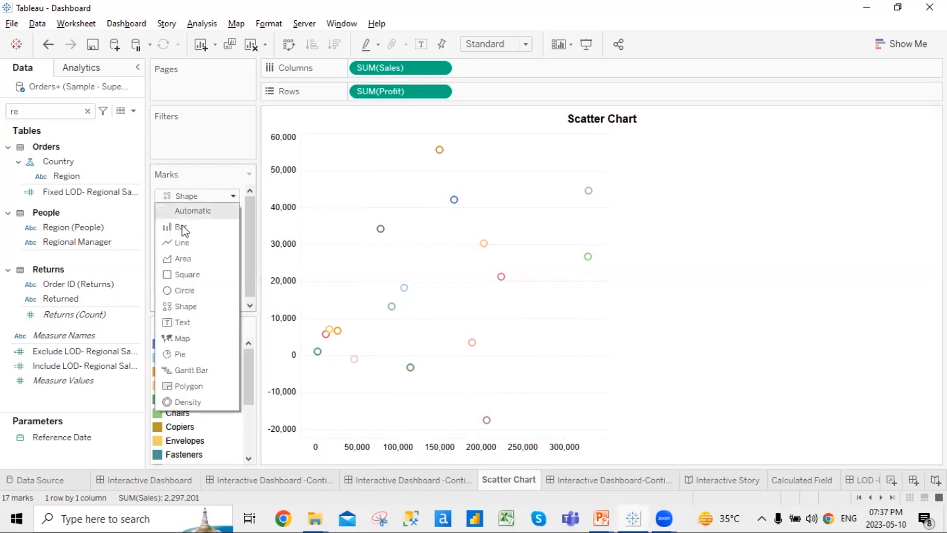
{"action": "left_click", "coordinate": [204, 307]}
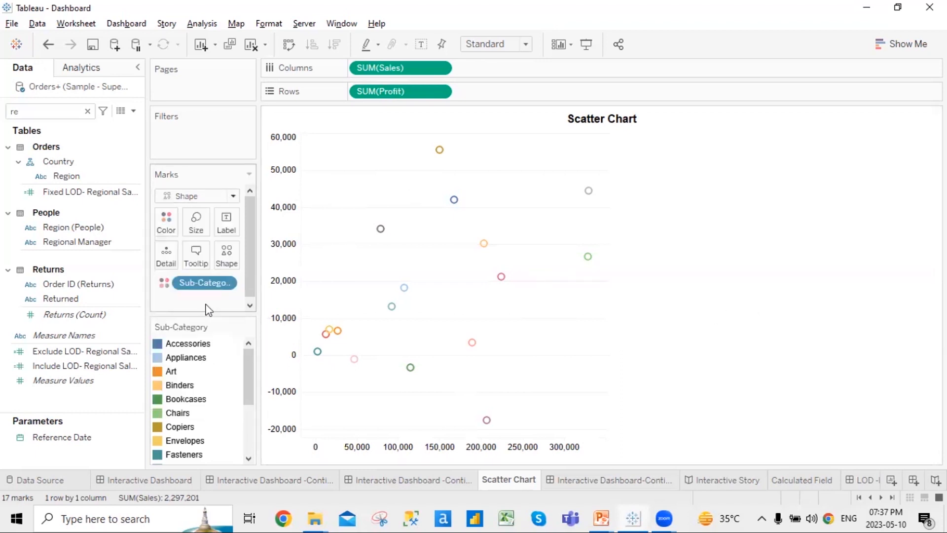
Draw the scatter marks as filled circles from the shape choices
{"action": "left_click", "coordinate": [227, 256]}
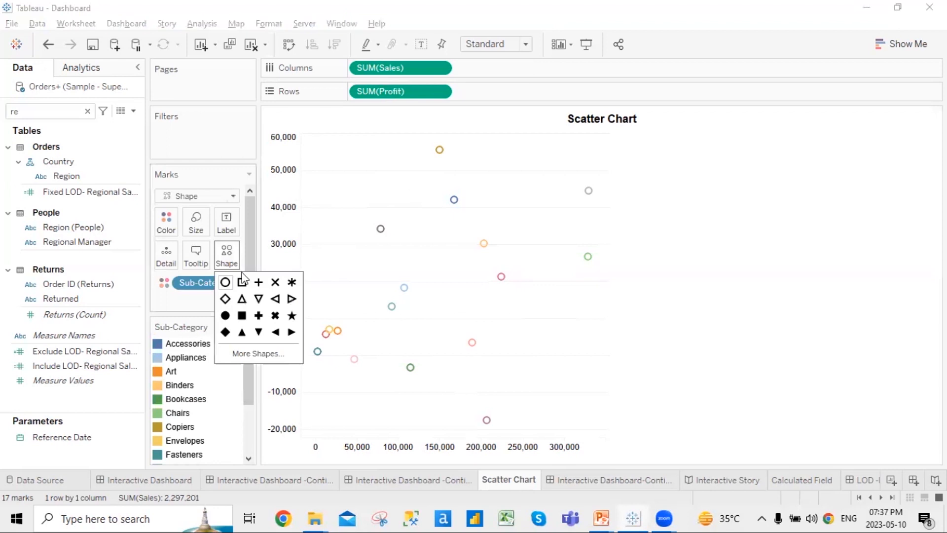
{"action": "left_click", "coordinate": [242, 286]}
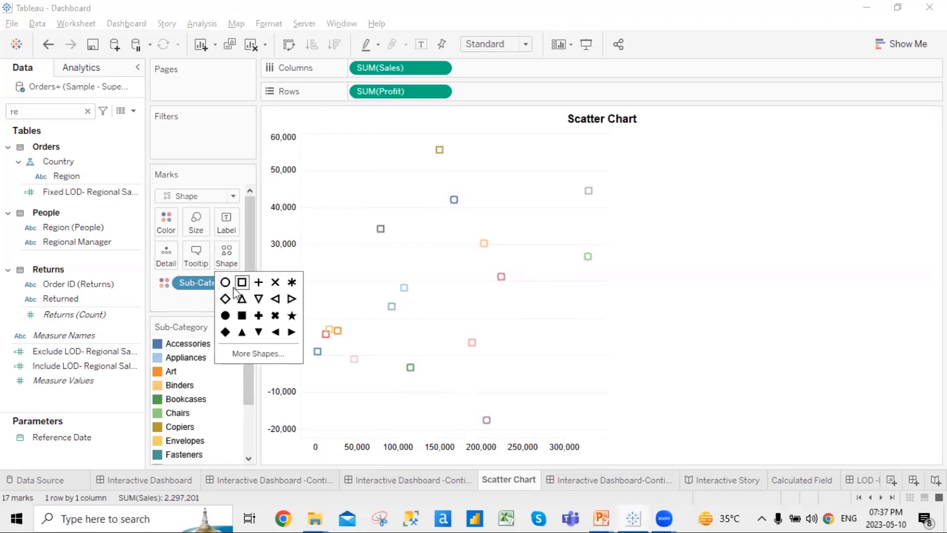
{"action": "left_click", "coordinate": [225, 282]}
{"action": "left_click", "coordinate": [226, 315]}
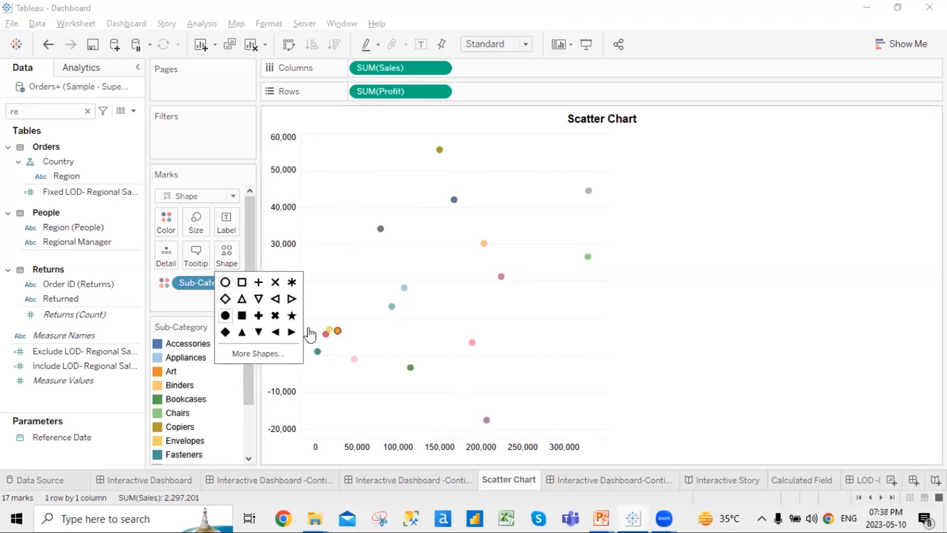
{"action": "left_click", "coordinate": [877, 303]}
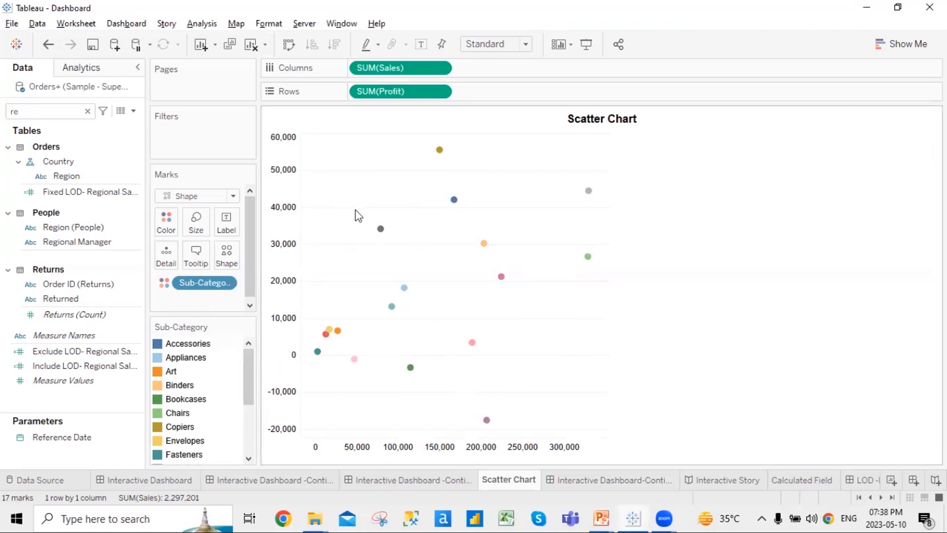
{"action": "left_click", "coordinate": [233, 197]}
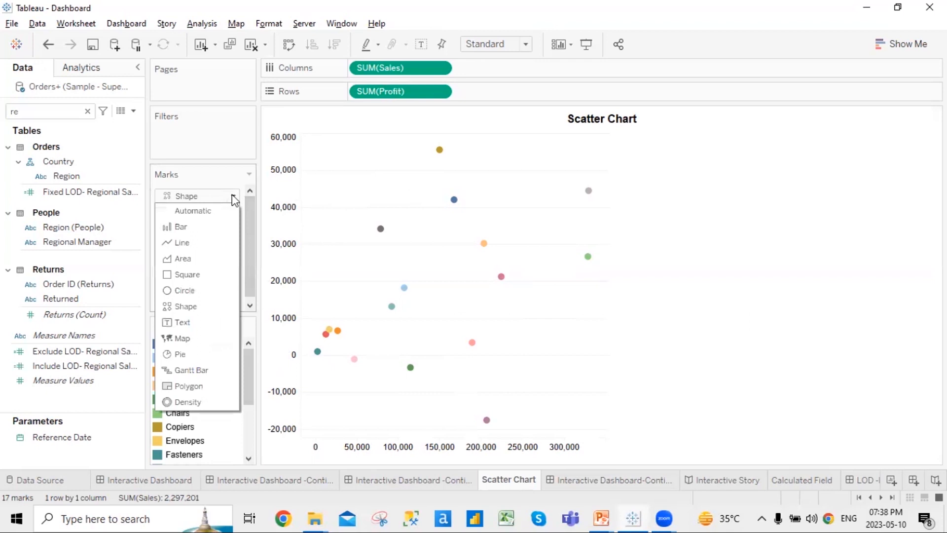
{"action": "left_click", "coordinate": [843, 275]}
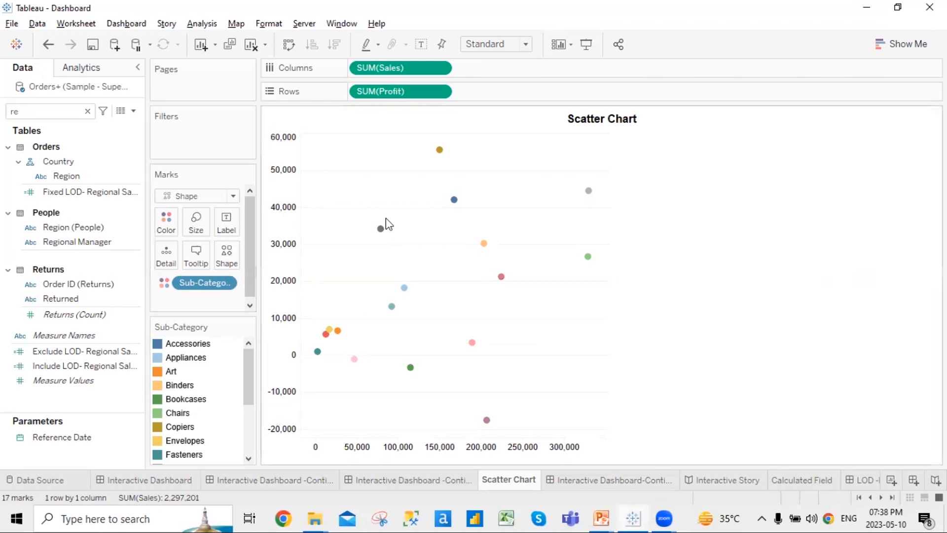
{"action": "mouse_move", "coordinate": [380, 231]}
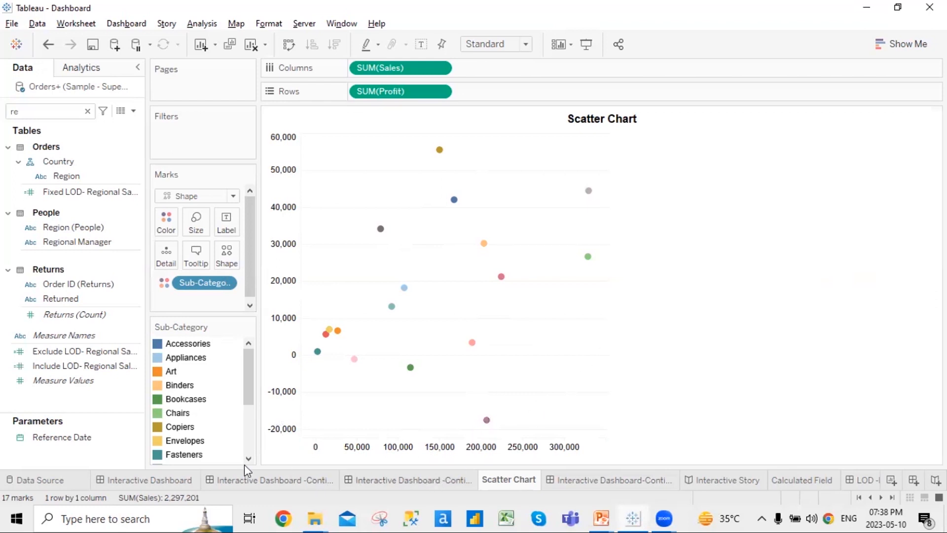
Return to the scatter dashboard and select the Scatter Chart Color Coded chart
{"action": "left_click", "coordinate": [413, 481]}
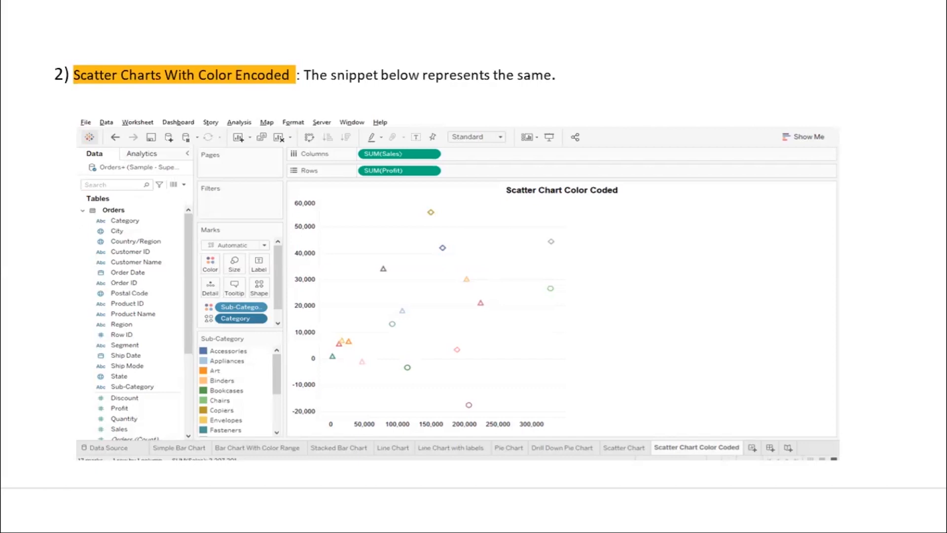
{"action": "key", "text": "alt+Tab"}
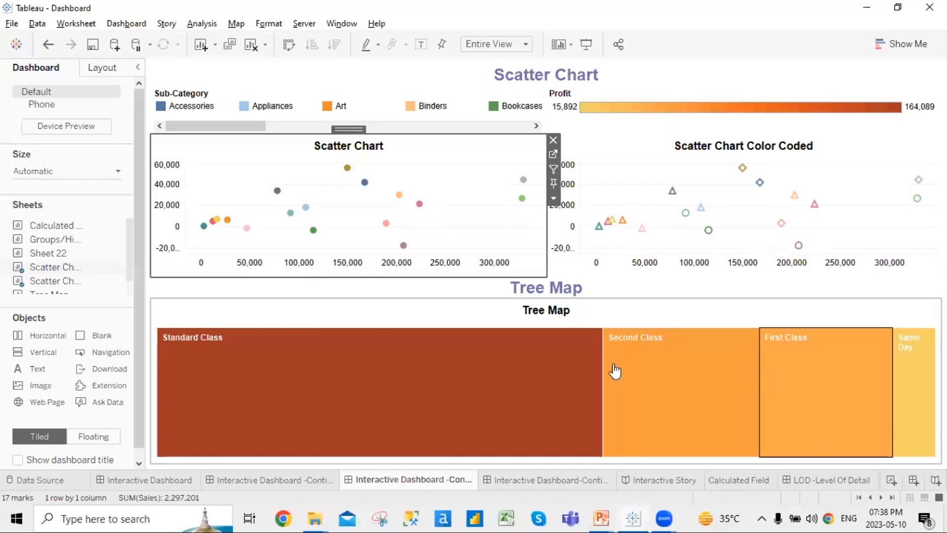
{"action": "left_click", "coordinate": [614, 146]}
Review the Scatter Chart Color Coded sheet, then open the Scatter Chart worksheet from the dashboard
{"action": "left_click", "coordinate": [539, 155]}
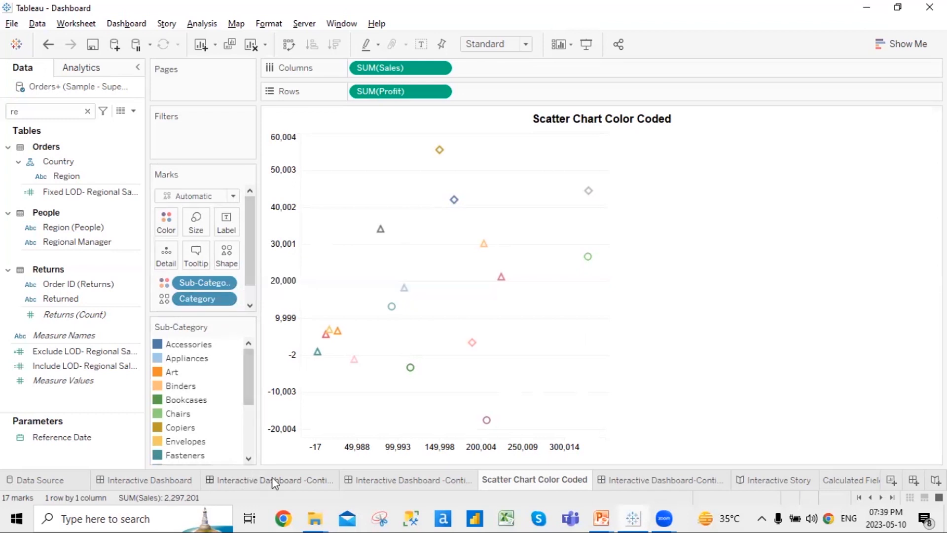
{"action": "left_click", "coordinate": [372, 481]}
{"action": "left_click", "coordinate": [438, 148]}
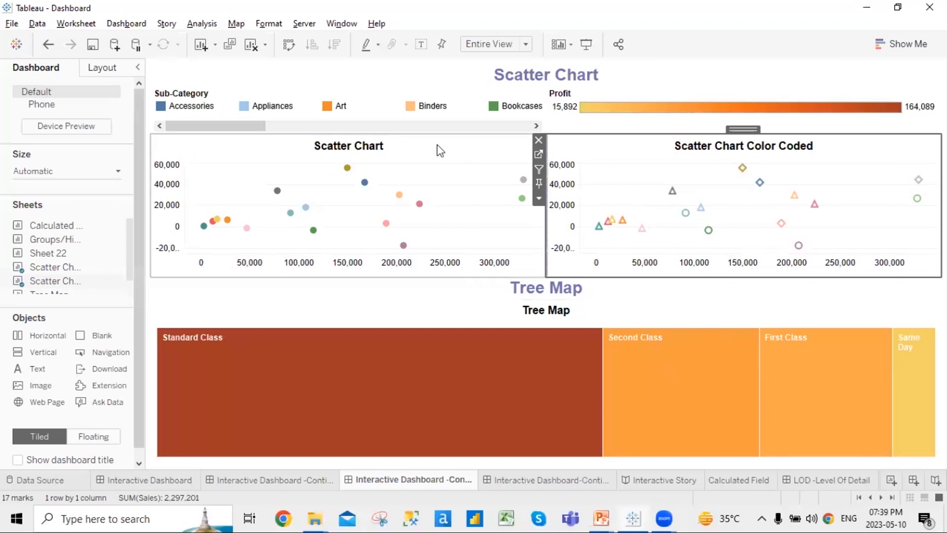
{"action": "left_click", "coordinate": [553, 154]}
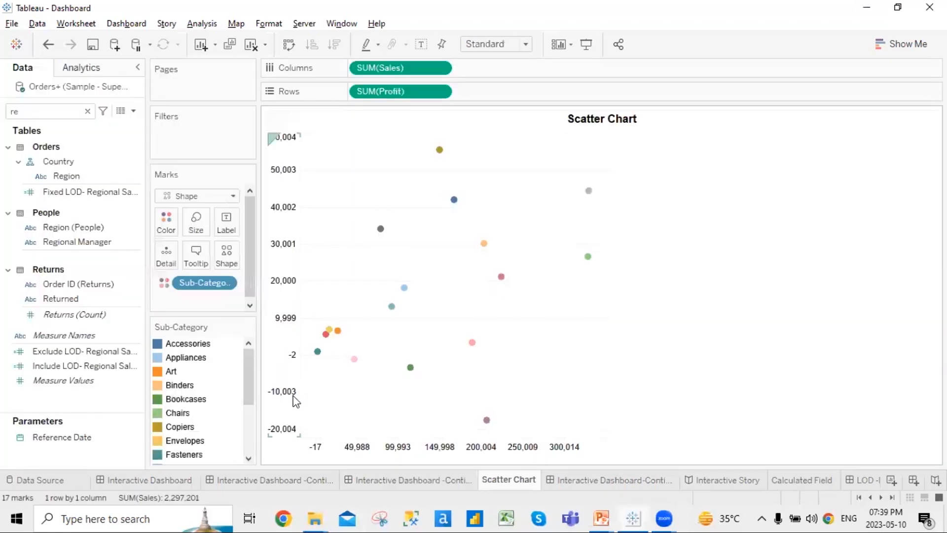
Search the fields for 'ca', drop Category on Shape, and open its shape editor
{"action": "double_click", "coordinate": [47, 115]}
{"action": "type", "text": "ca"}
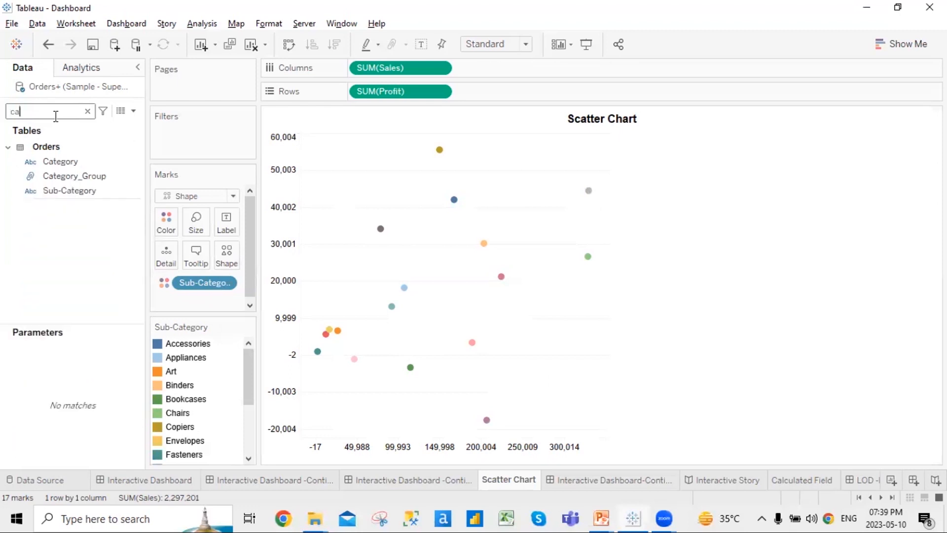
{"action": "left_click_drag", "start_coordinate": [59, 163], "coordinate": [219, 256]}
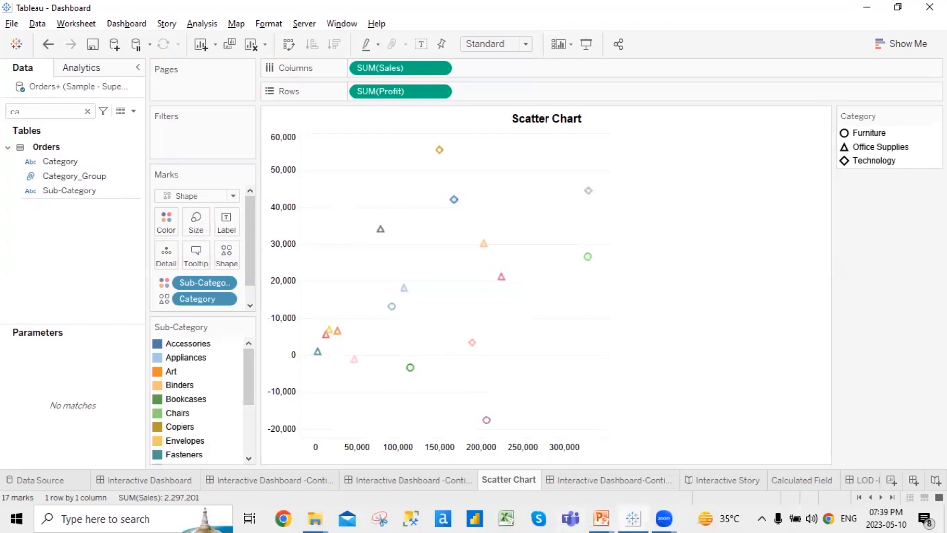
{"action": "left_click", "coordinate": [936, 116]}
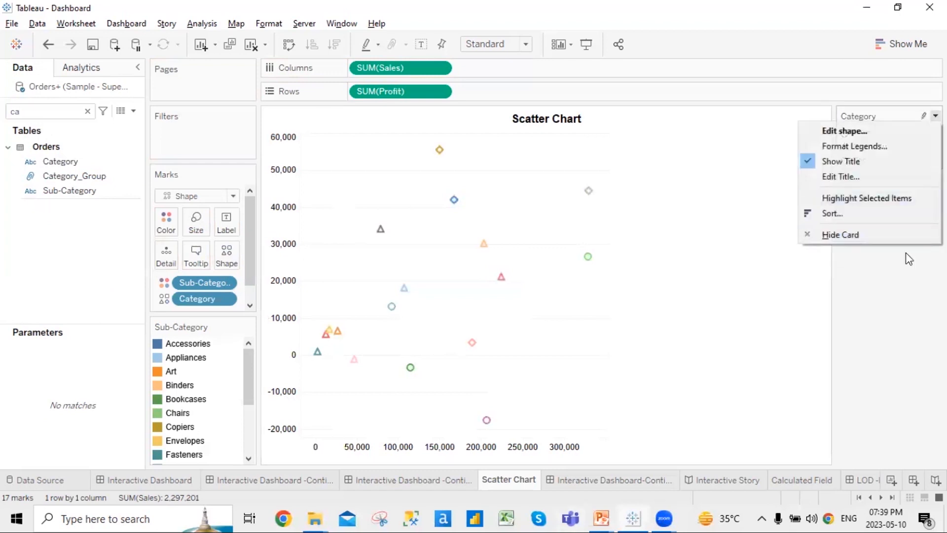
{"action": "left_click", "coordinate": [847, 130]}
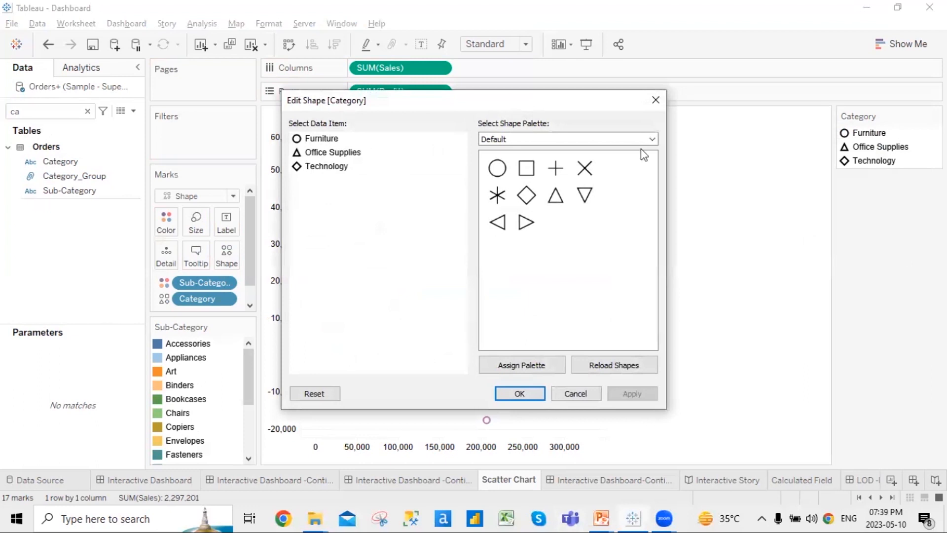
Assign the Filled shape palette to the three categories and apply it
{"action": "left_click", "coordinate": [653, 140]}
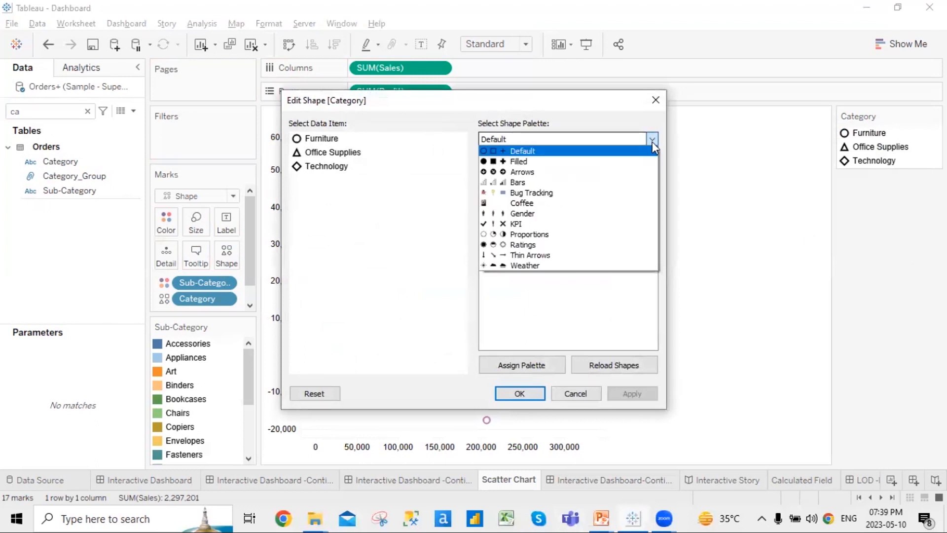
{"action": "left_click", "coordinate": [618, 163]}
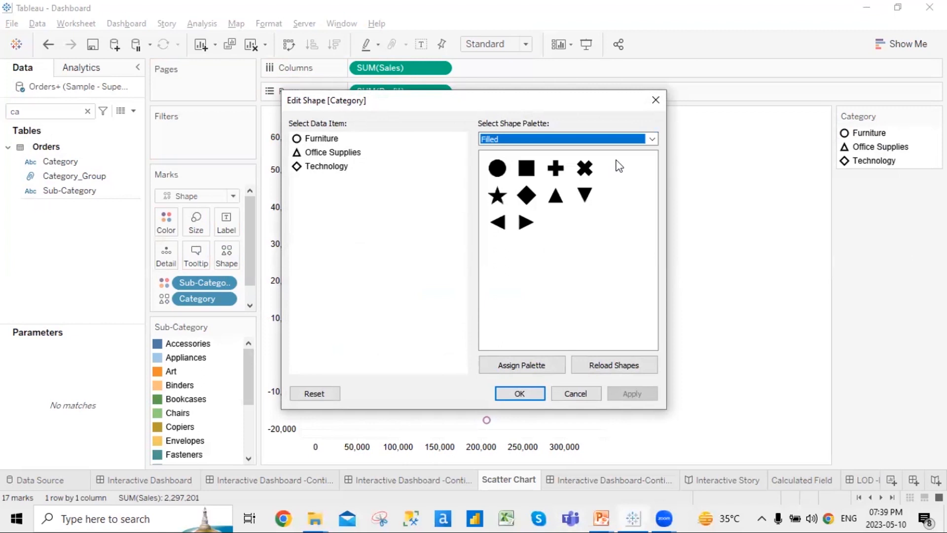
{"action": "left_click", "coordinate": [497, 174]}
{"action": "left_click", "coordinate": [535, 366]}
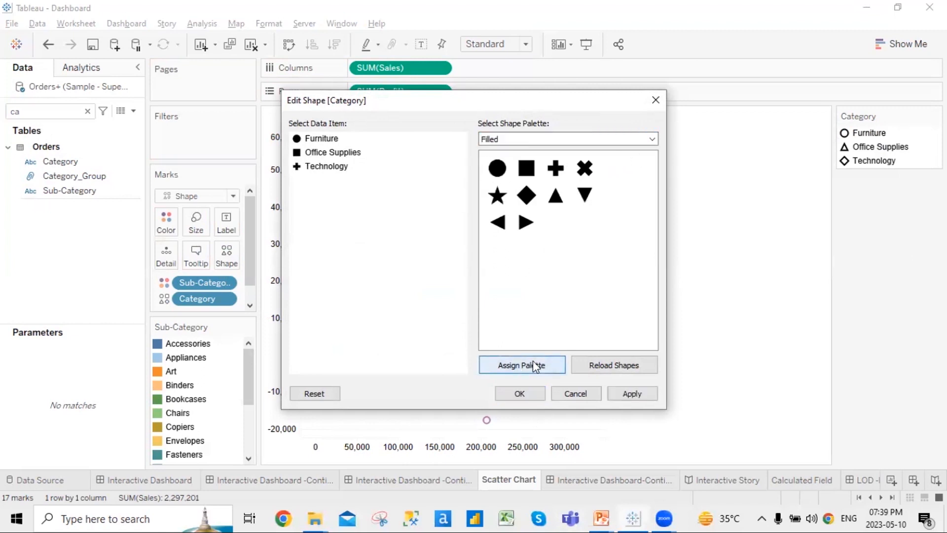
{"action": "left_click", "coordinate": [617, 394]}
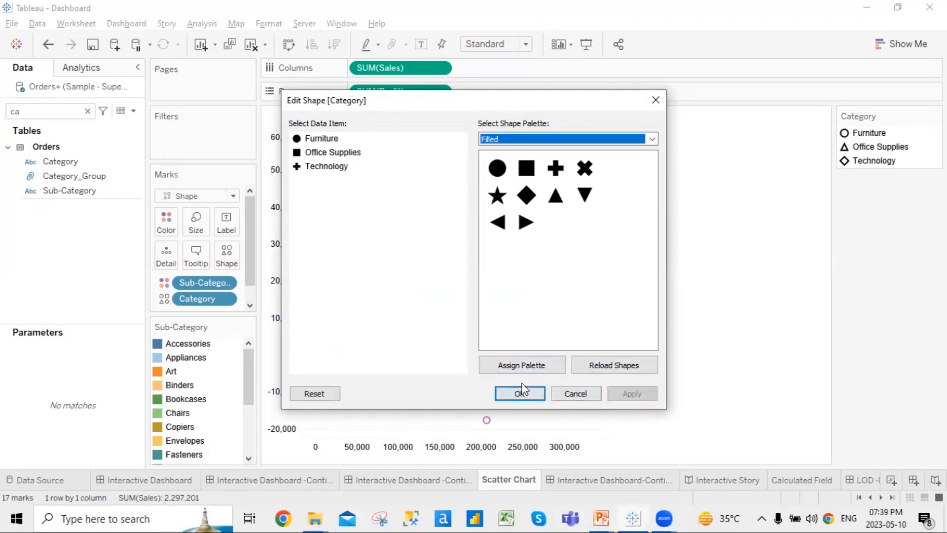
{"action": "left_click", "coordinate": [523, 390]}
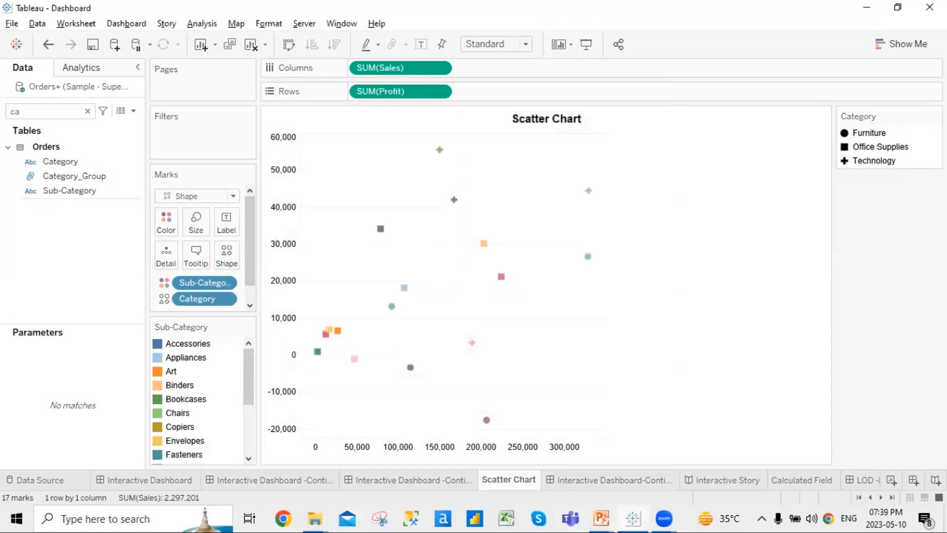
Reopen the Category shape editor to check the palette, then close it unchanged
{"action": "left_click", "coordinate": [936, 116]}
{"action": "left_click", "coordinate": [863, 131]}
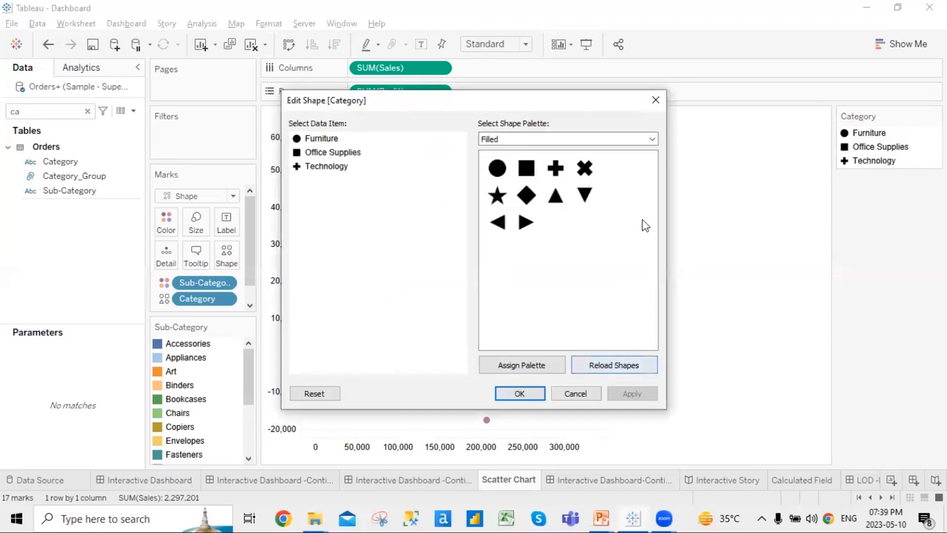
{"action": "left_click", "coordinate": [652, 139]}
{"action": "left_click", "coordinate": [566, 295]}
{"action": "left_click", "coordinate": [656, 99]}
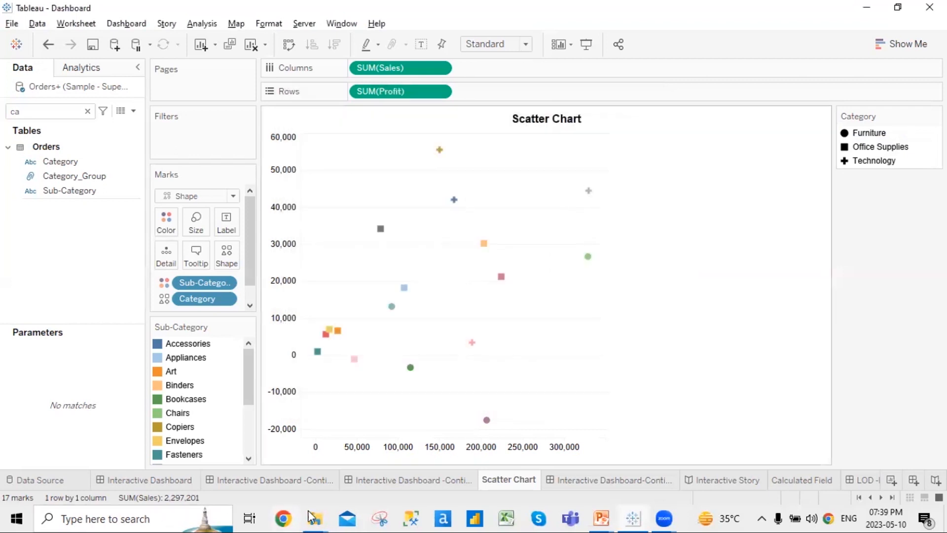
In File Explorer, go to Documents > My Tableau Repository > Shapes
{"action": "mouse_move", "coordinate": [314, 508]}
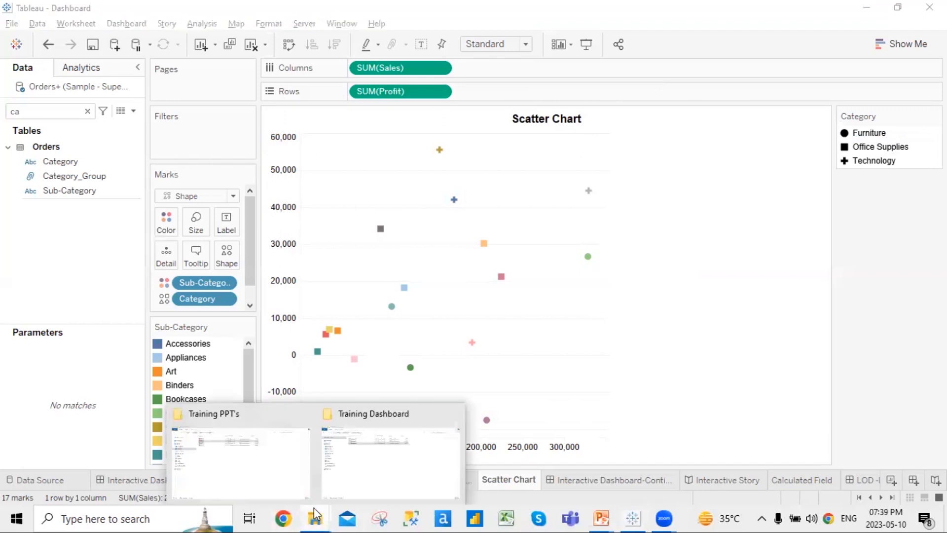
{"action": "left_click", "coordinate": [270, 474]}
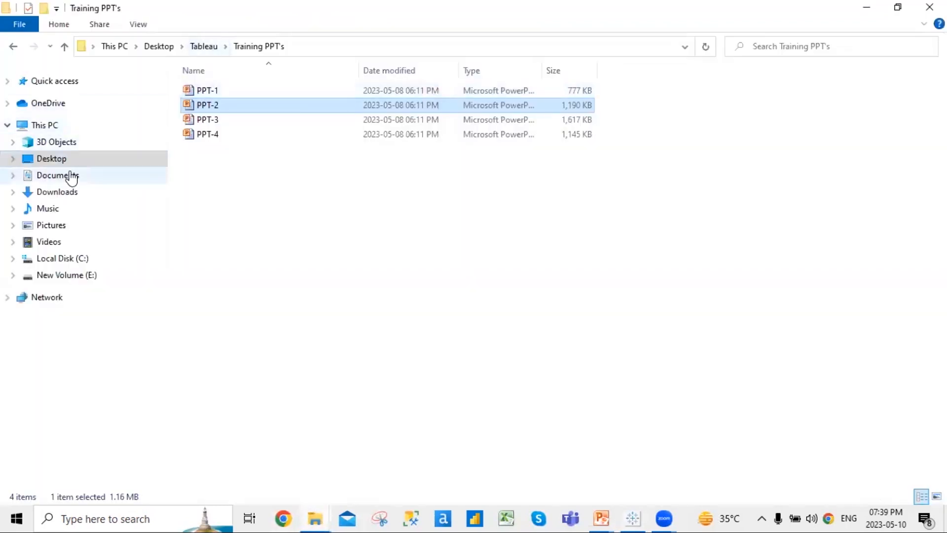
{"action": "left_click", "coordinate": [72, 176]}
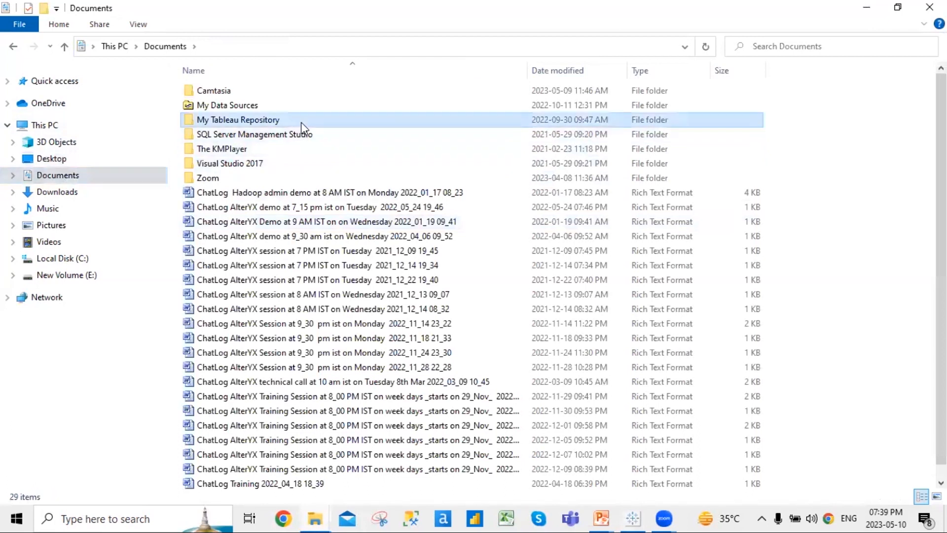
{"action": "double_click", "coordinate": [301, 124]}
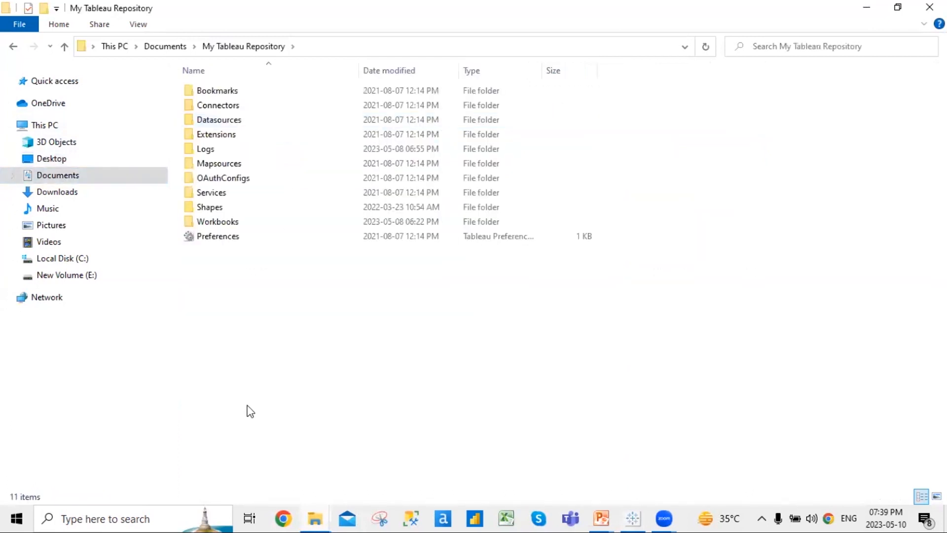
{"action": "left_click", "coordinate": [256, 211]}
{"action": "double_click", "coordinate": [256, 211]}
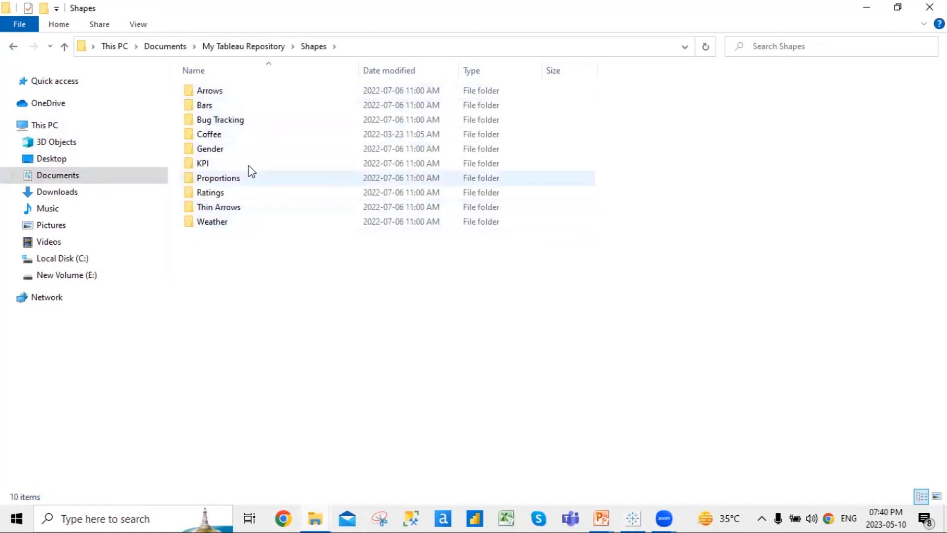
Look through the Gender, Coffee and KPI shape folders
{"action": "double_click", "coordinate": [257, 153]}
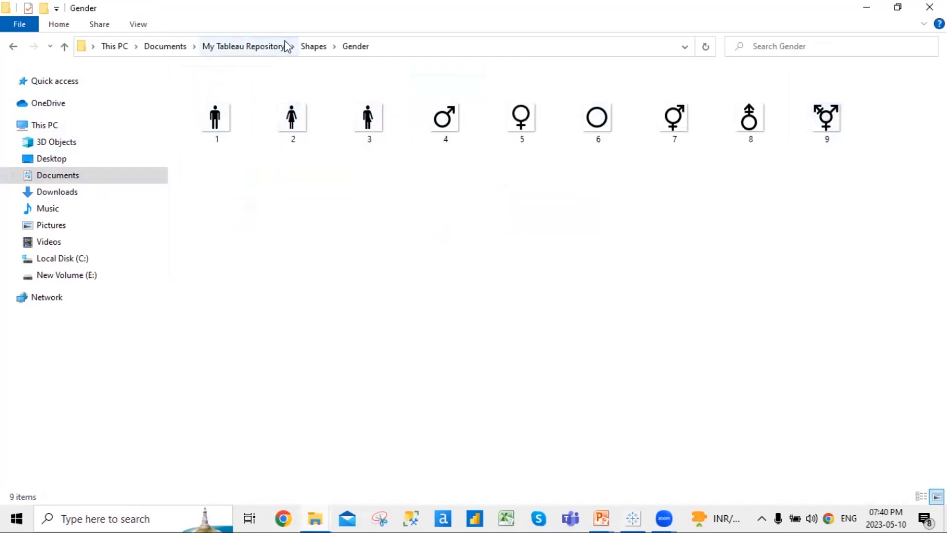
{"action": "left_click", "coordinate": [304, 46]}
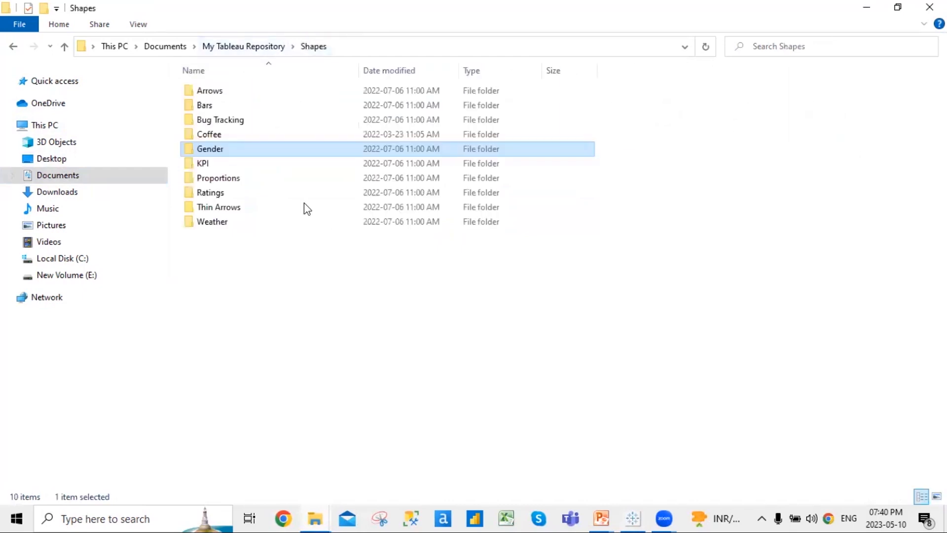
{"action": "double_click", "coordinate": [275, 135]}
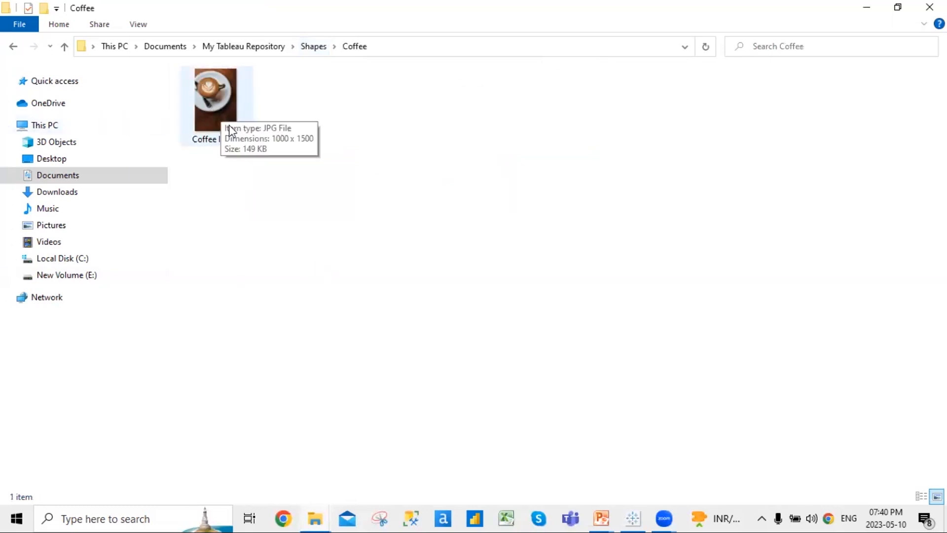
{"action": "left_click", "coordinate": [314, 46]}
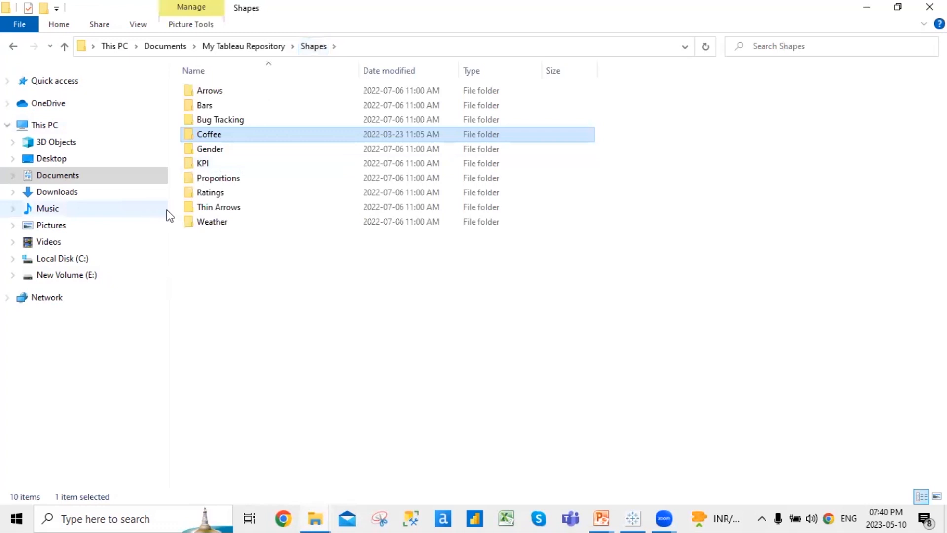
{"action": "double_click", "coordinate": [244, 165]}
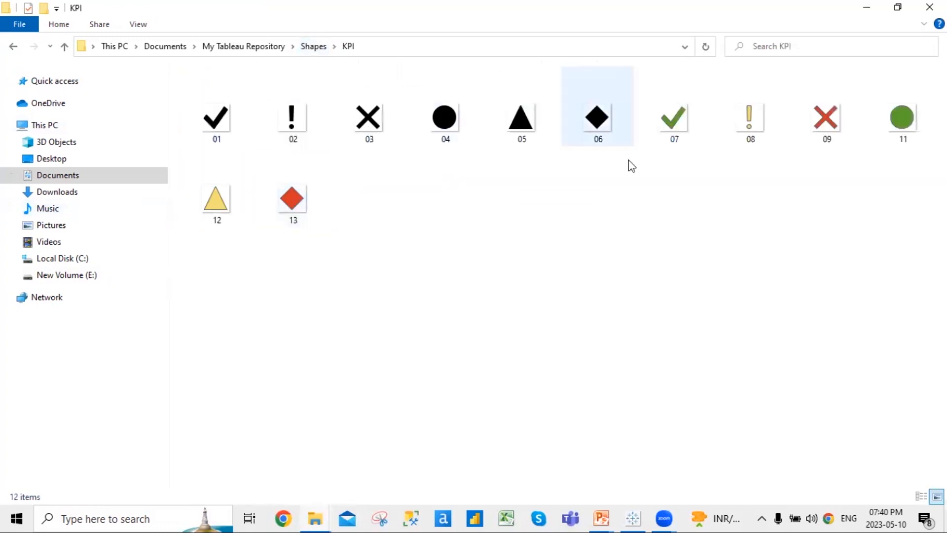
{"action": "left_click", "coordinate": [315, 47]}
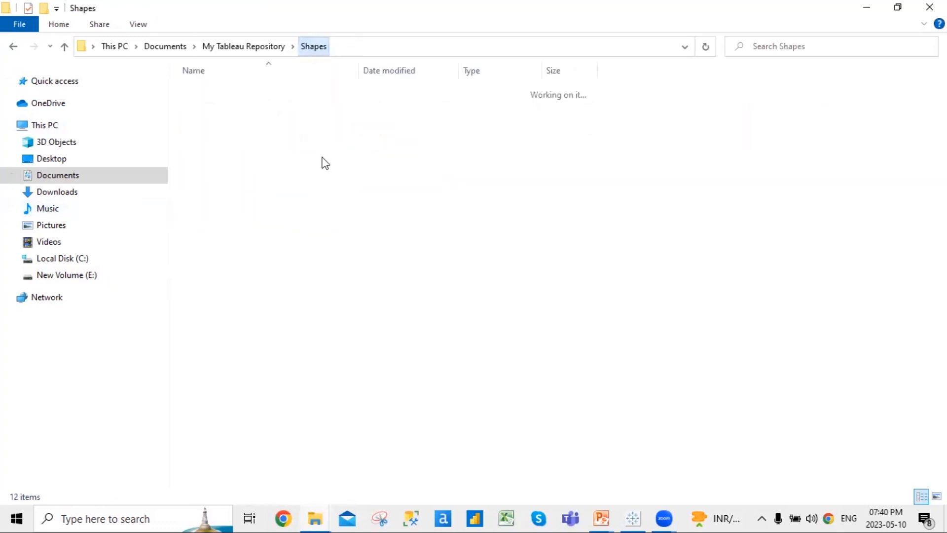
View the Ratings shapes, go up to My Tableau Repository, and return to Tableau
{"action": "left_click", "coordinate": [266, 192]}
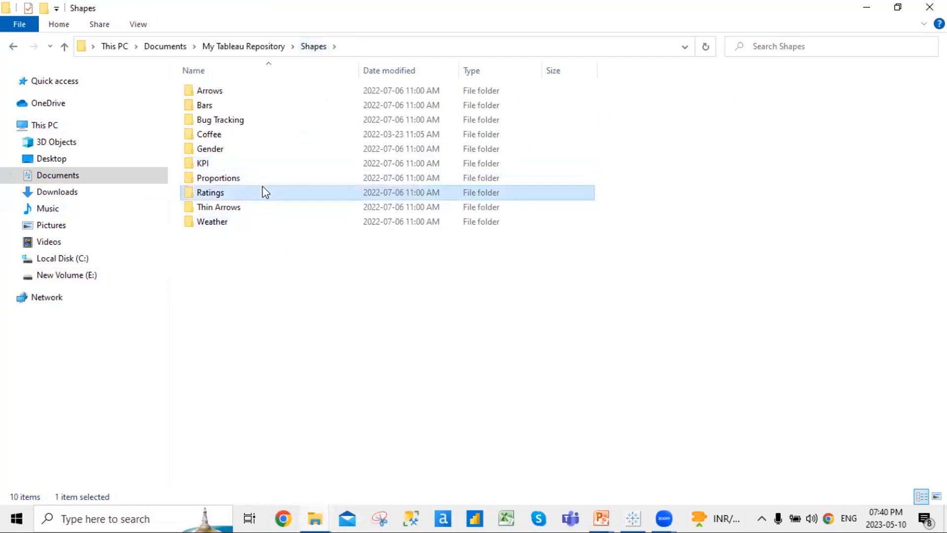
{"action": "double_click", "coordinate": [265, 193]}
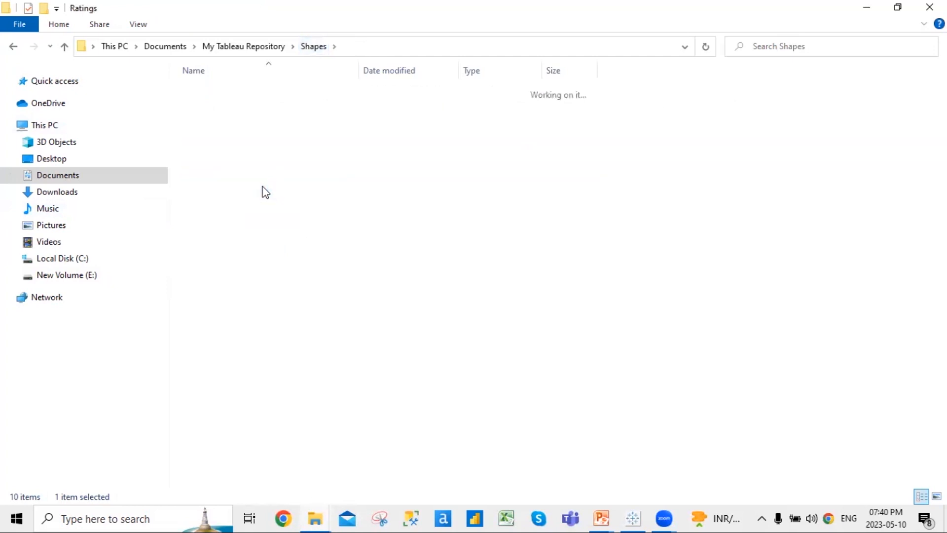
{"action": "left_click", "coordinate": [265, 48]}
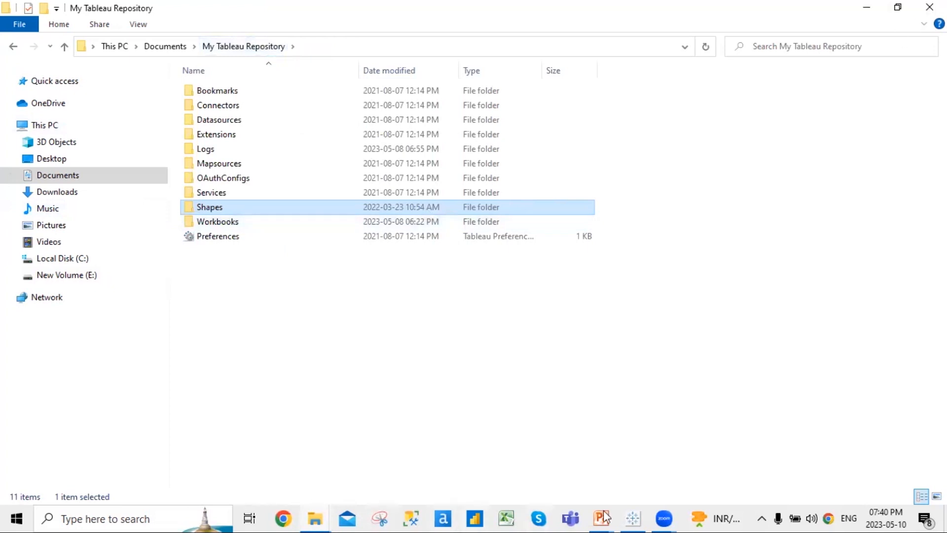
{"action": "mouse_move", "coordinate": [632, 517]}
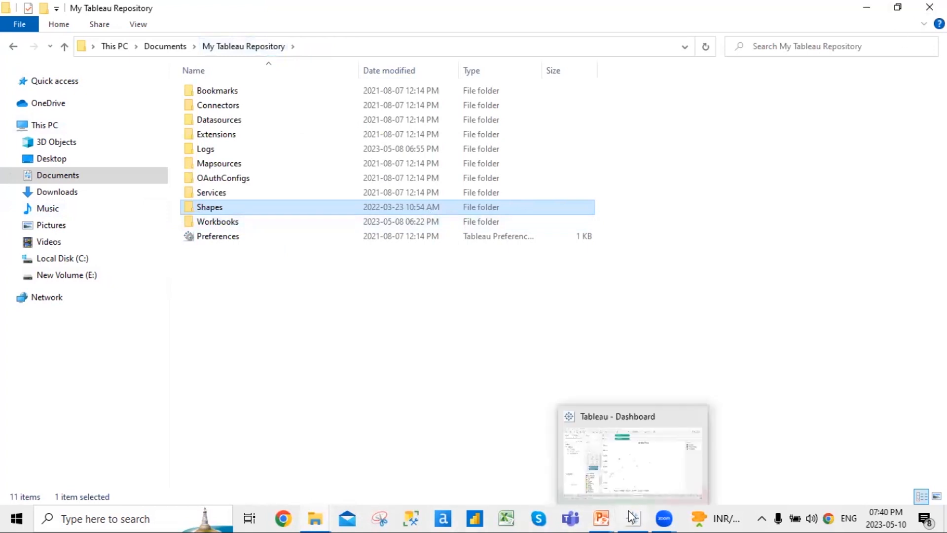
{"action": "left_click", "coordinate": [659, 466]}
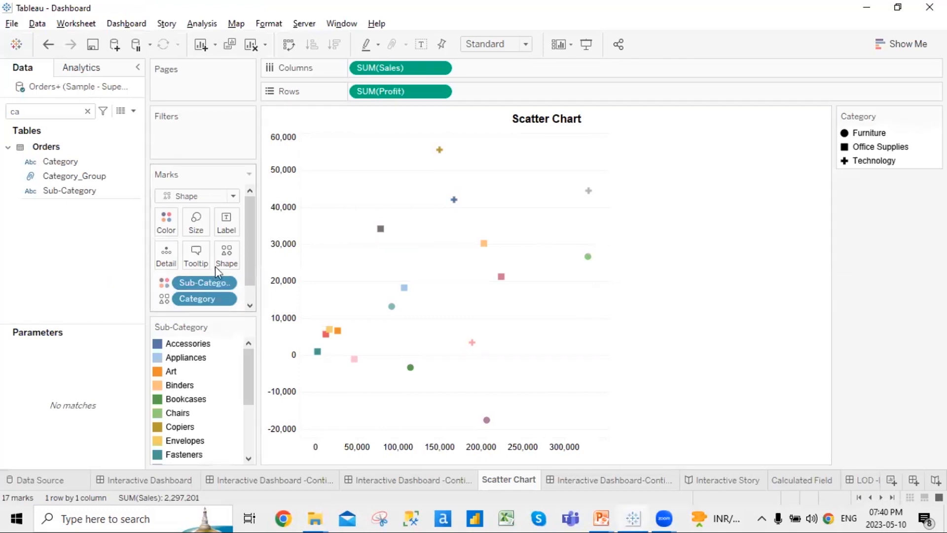
Reload shapes, choose the Coffee palette, and assign the coffee-cup image to all three Category values
{"action": "left_click", "coordinate": [234, 258]}
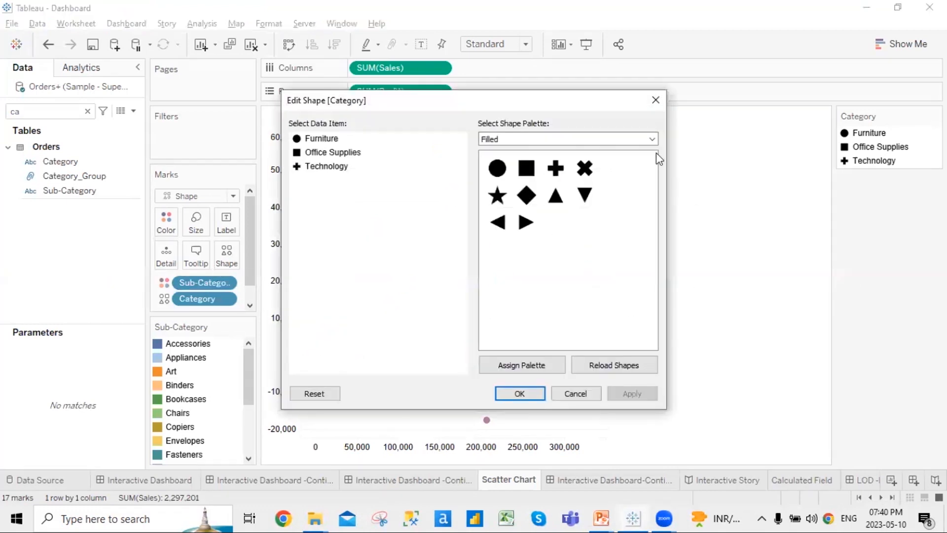
{"action": "left_click", "coordinate": [633, 370]}
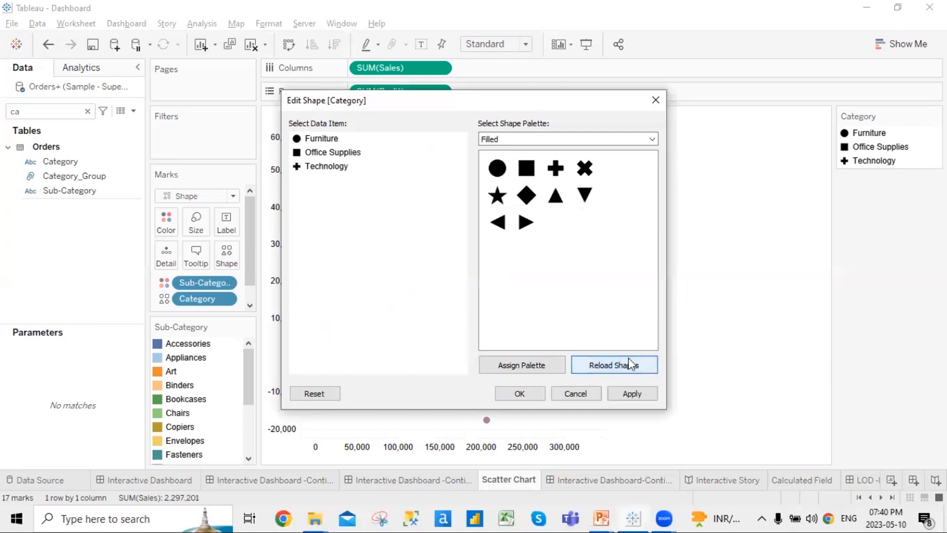
{"action": "left_click", "coordinate": [653, 138]}
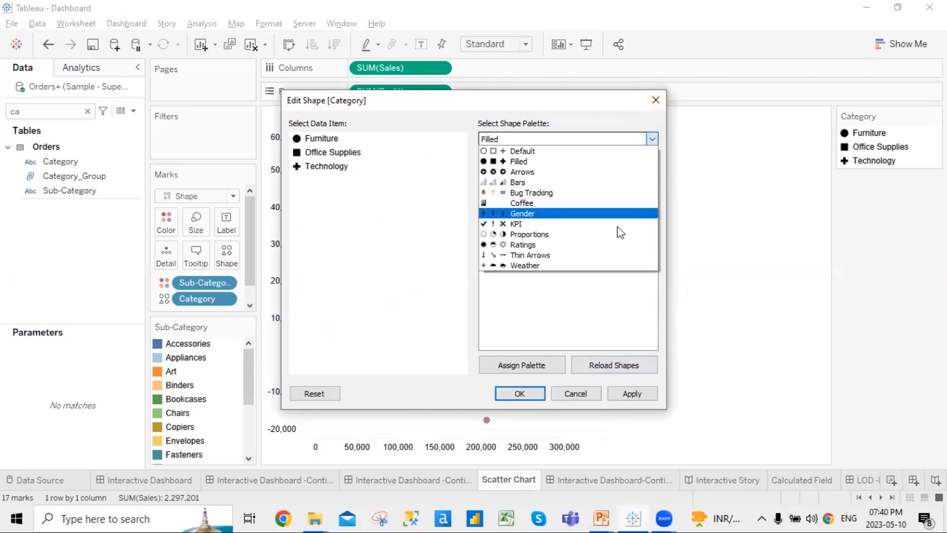
{"action": "left_click", "coordinate": [584, 203]}
{"action": "left_click", "coordinate": [499, 169]}
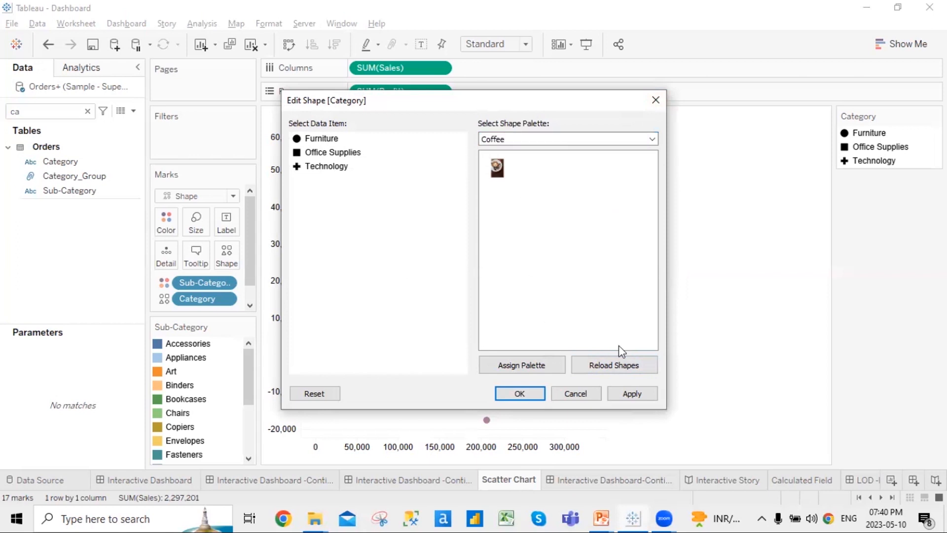
{"action": "left_click", "coordinate": [519, 365]}
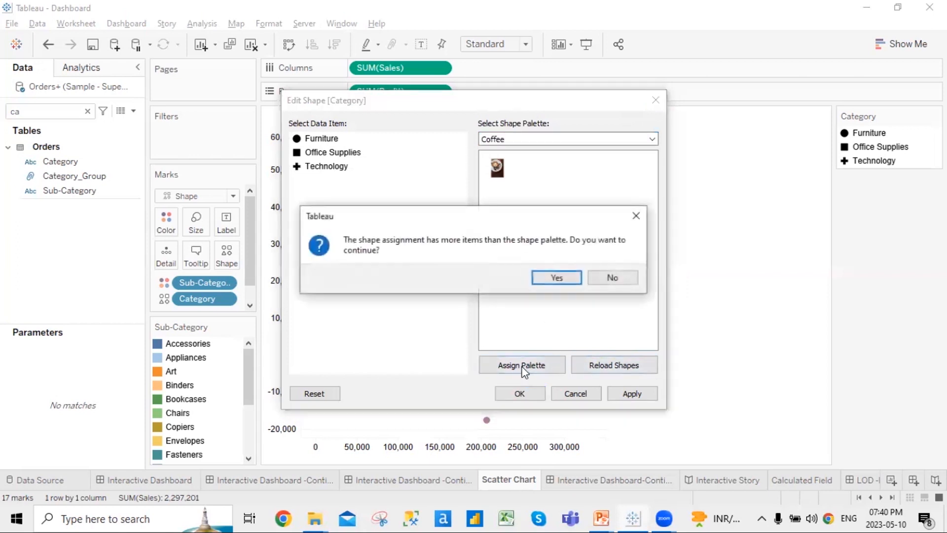
{"action": "left_click", "coordinate": [565, 280]}
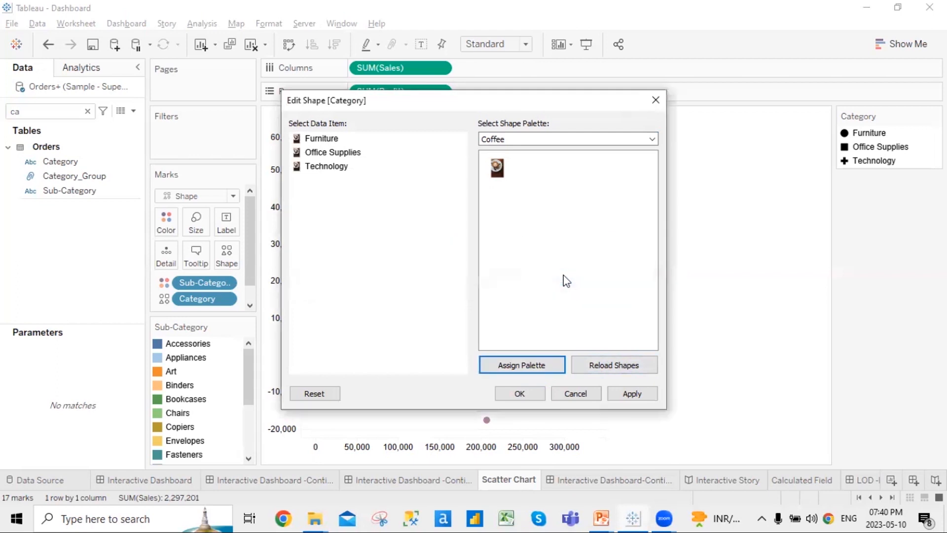
{"action": "left_click", "coordinate": [633, 393]}
{"action": "left_click", "coordinate": [519, 393]}
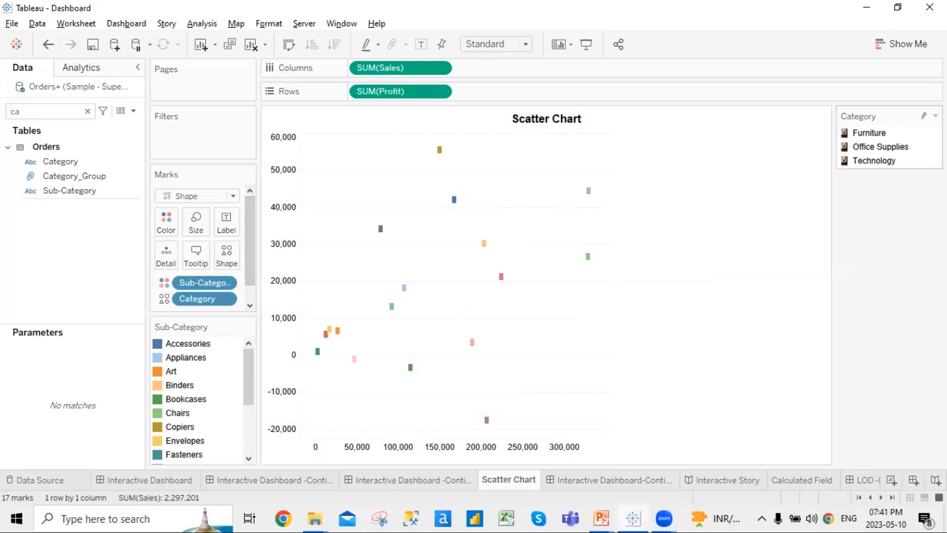
Toggle Category highlighting, then advance the PowerPoint slide show to the Tree map slide
{"action": "left_click", "coordinate": [925, 116]}
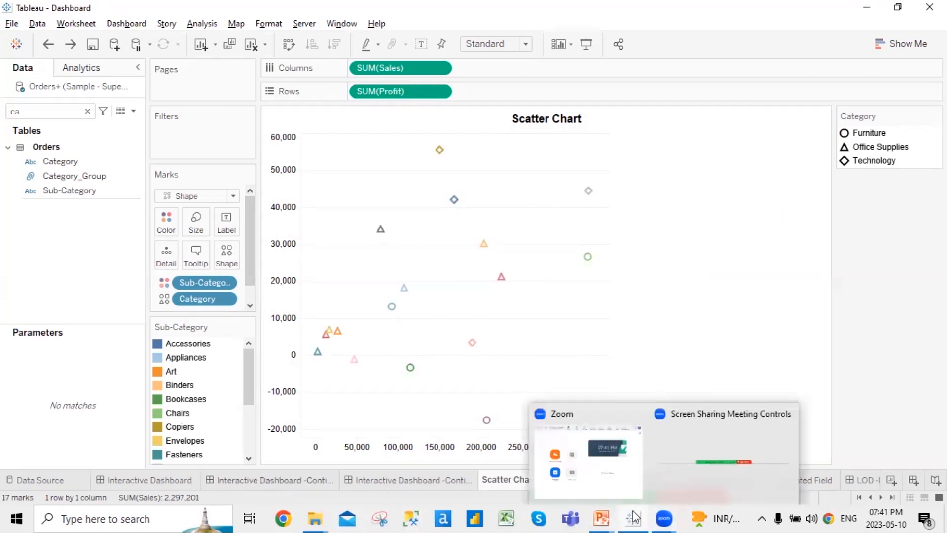
{"action": "mouse_move", "coordinate": [607, 518]}
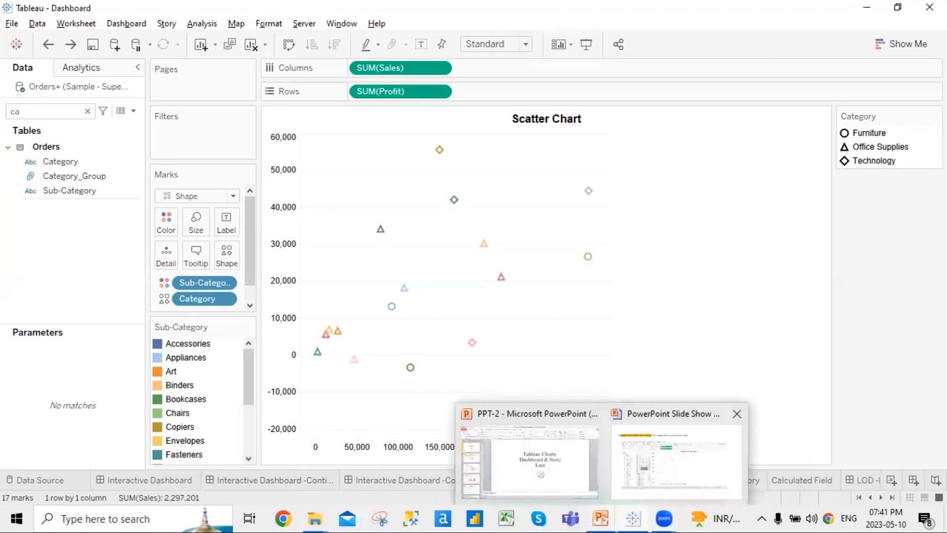
{"action": "left_click", "coordinate": [676, 461]}
{"action": "key", "text": "Right"}
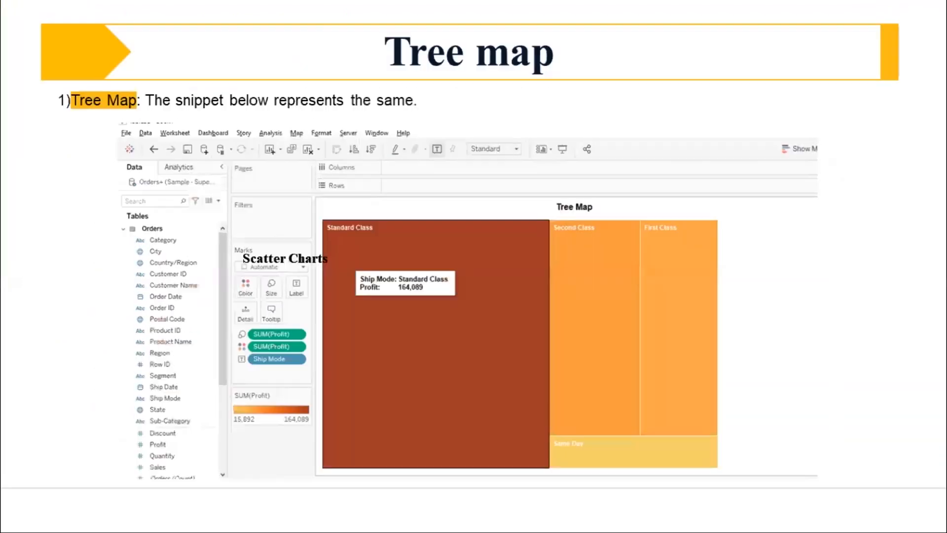
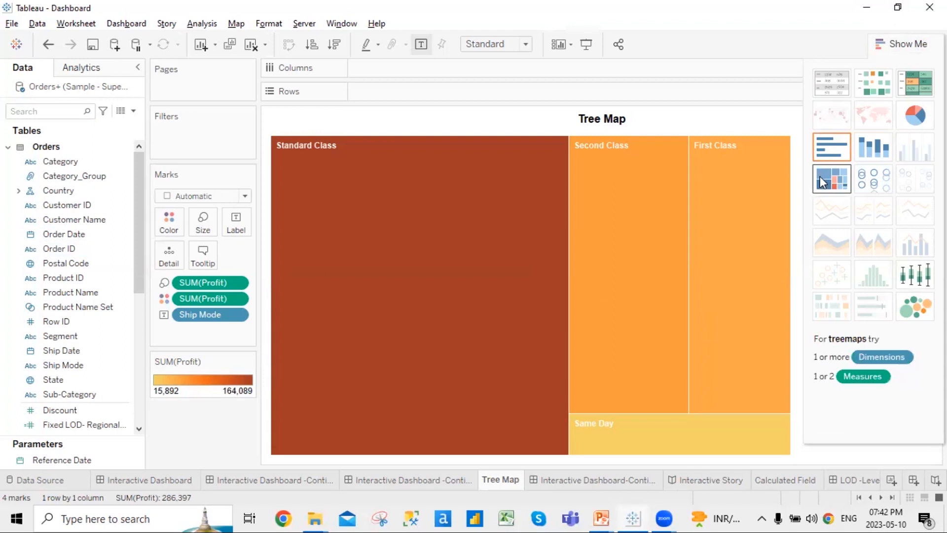
Hide Show Me, try the Square mark type on the tree map, then restore Automatic
{"action": "left_click", "coordinate": [923, 44]}
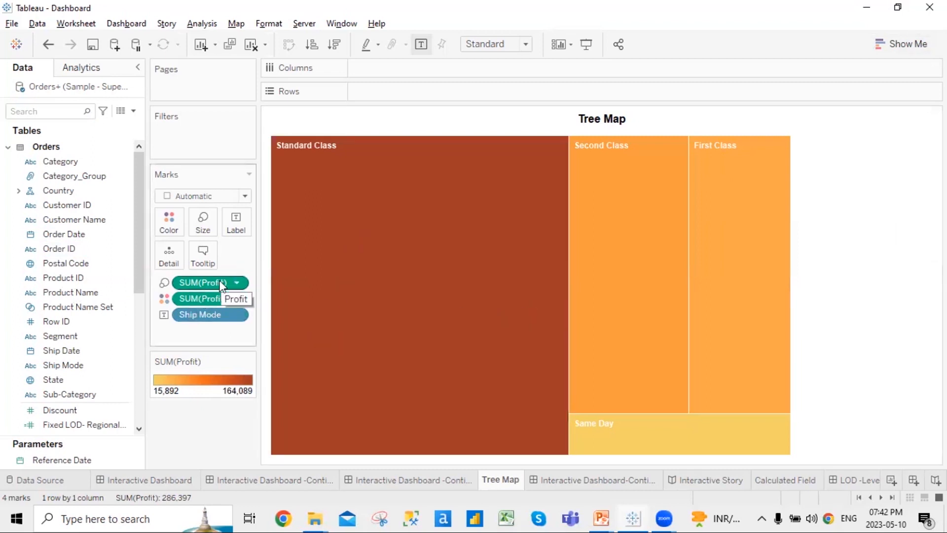
{"action": "left_click", "coordinate": [246, 196]}
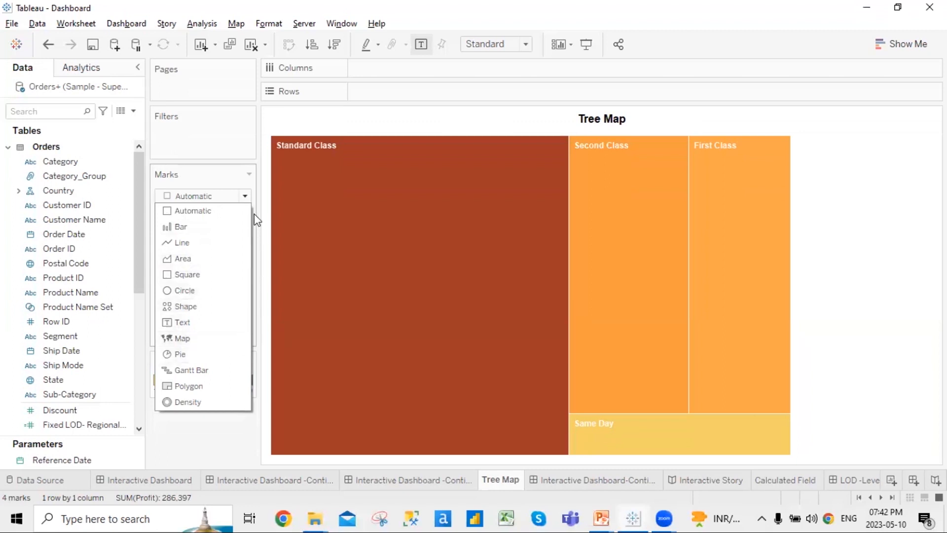
{"action": "left_click", "coordinate": [245, 196]}
{"action": "left_click", "coordinate": [245, 196]}
{"action": "left_click", "coordinate": [215, 274]}
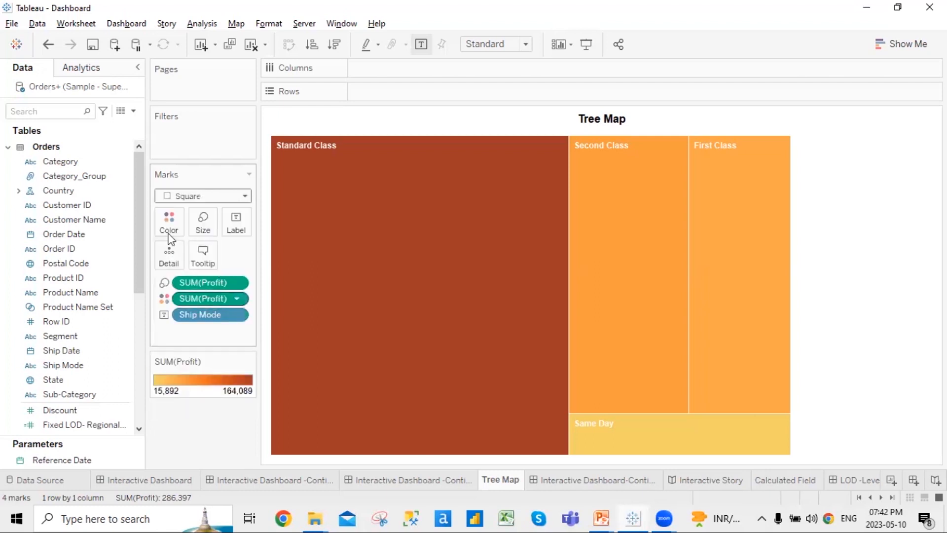
{"action": "left_click", "coordinate": [230, 200]}
{"action": "left_click", "coordinate": [231, 209]}
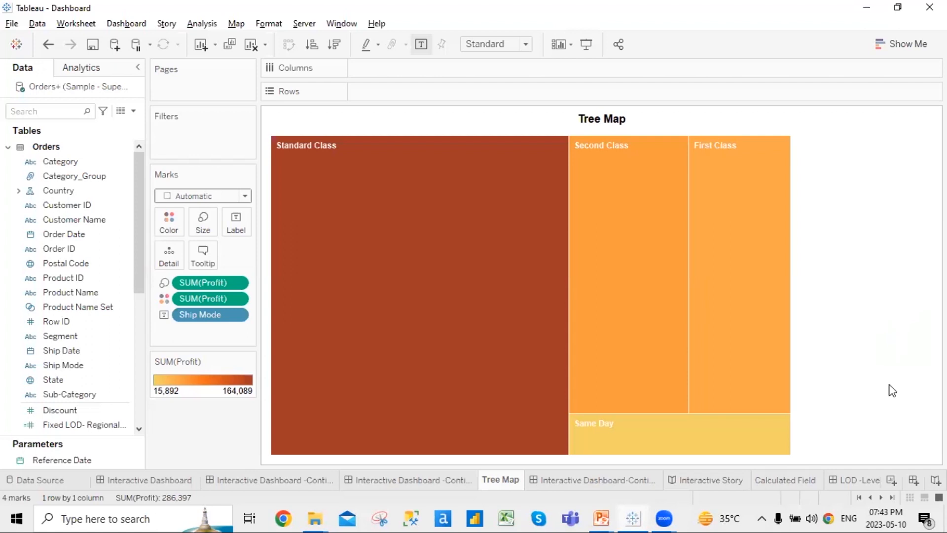
{"action": "key", "text": "alt+Tab"}
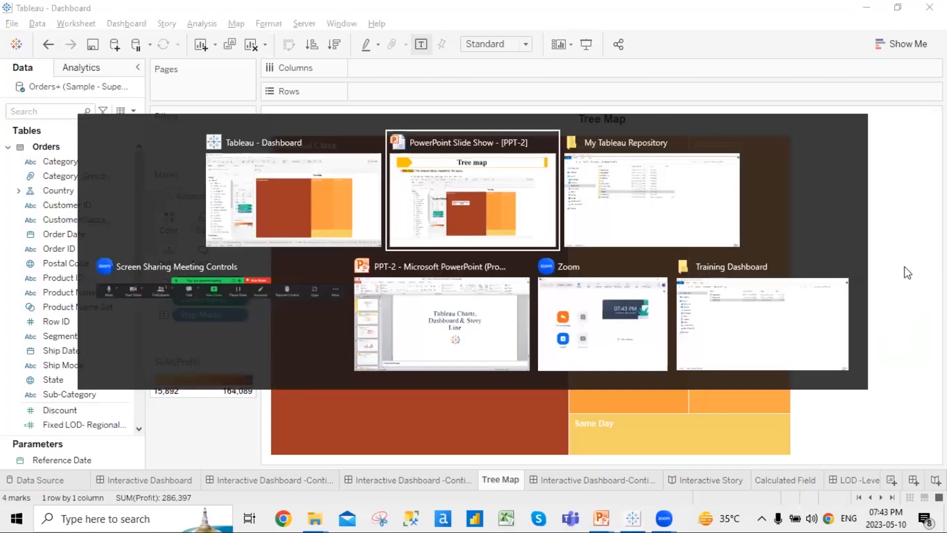
{"action": "key", "text": "Right"}
{"action": "key", "text": "Right"}
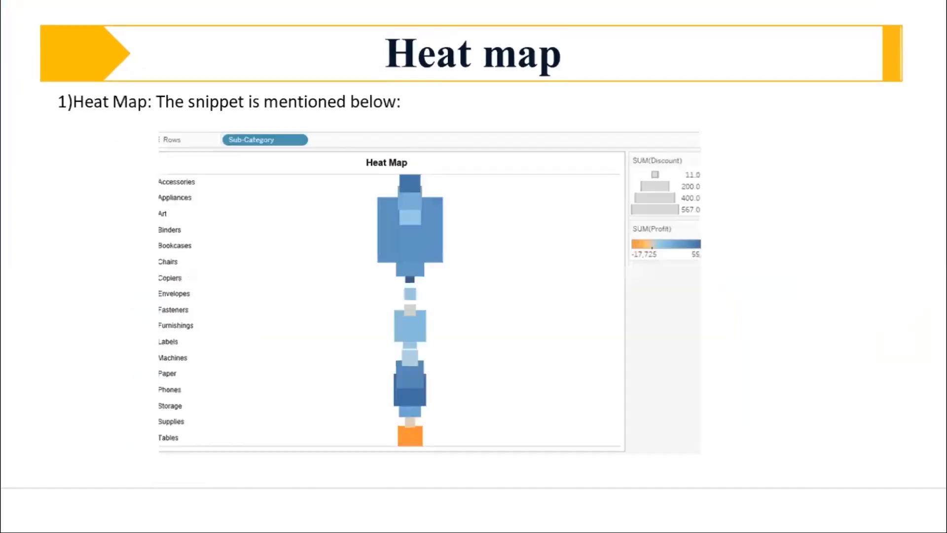
{"action": "key", "text": "Left"}
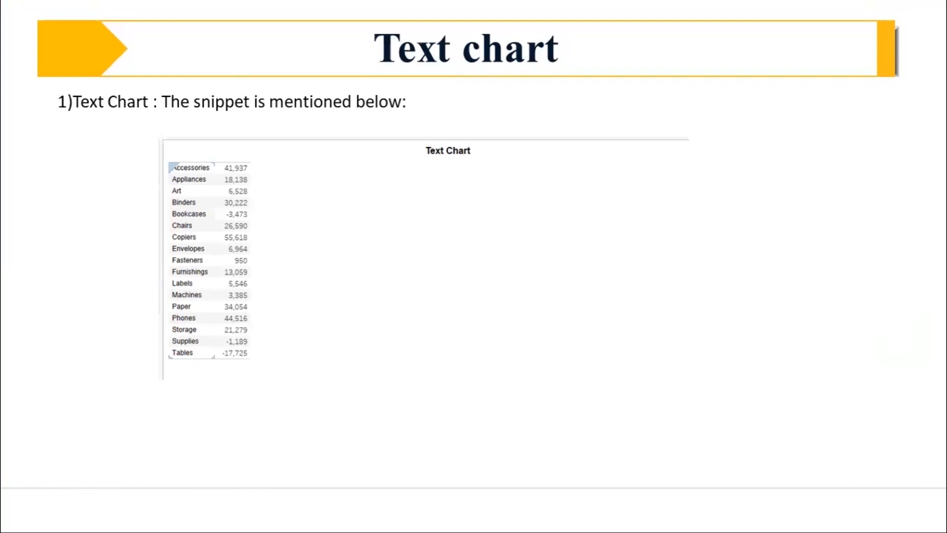
{"action": "key", "text": "alt+Tab"}
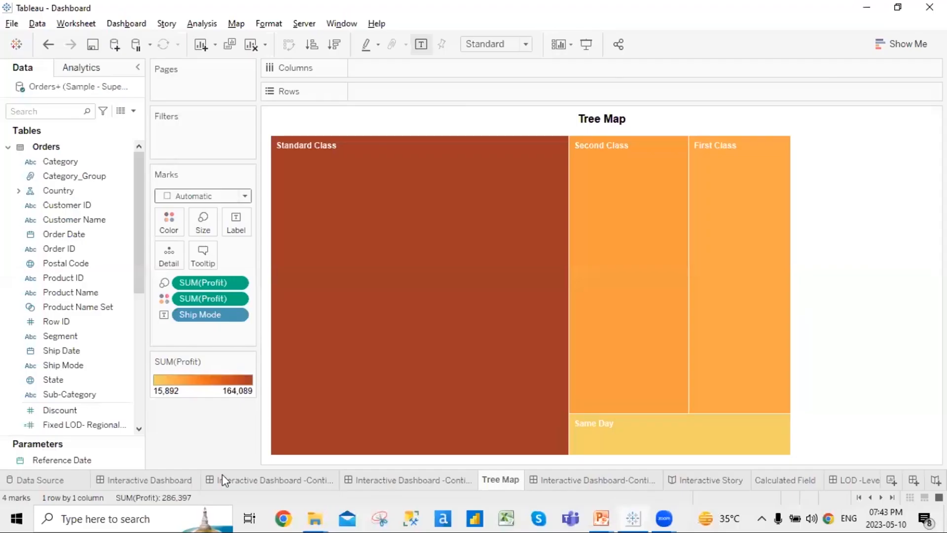
From the heat map and text chart dashboard, jump to the Text Chart worksheet
{"action": "mouse_move", "coordinate": [340, 449]}
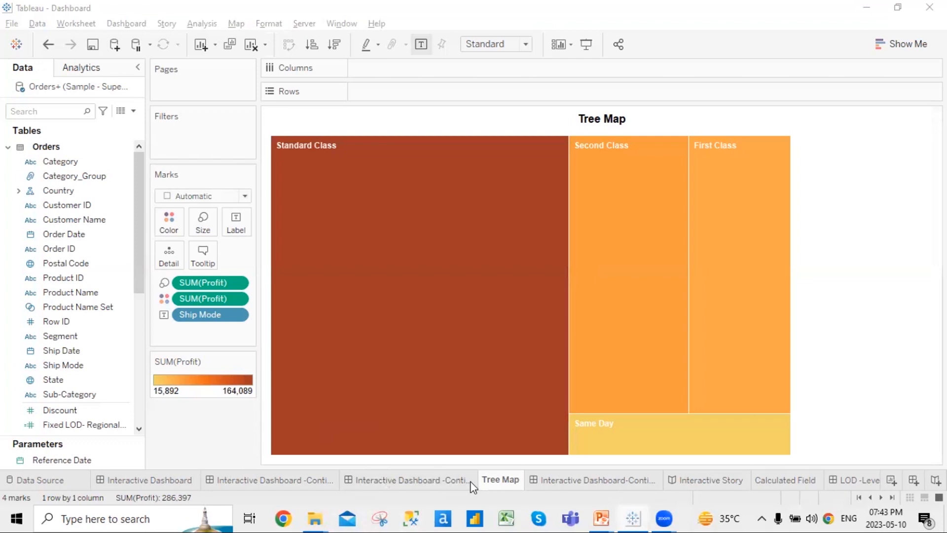
{"action": "left_click", "coordinate": [427, 488]}
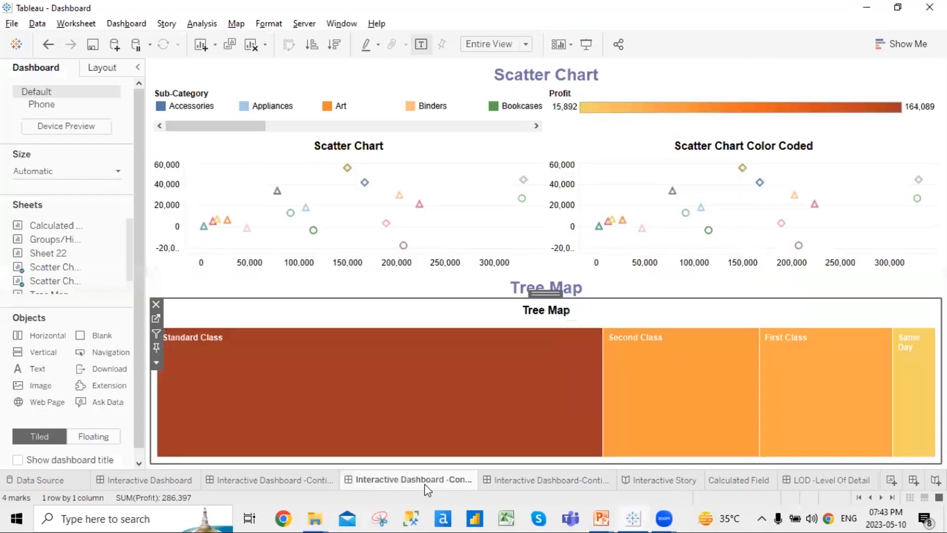
{"action": "left_click", "coordinate": [549, 483]}
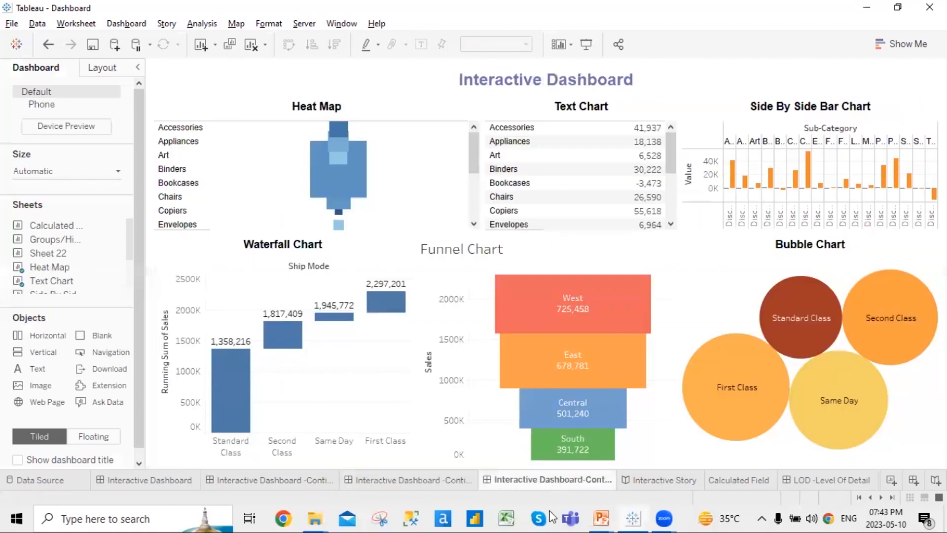
{"action": "left_click", "coordinate": [557, 110]}
{"action": "left_click", "coordinate": [687, 120]}
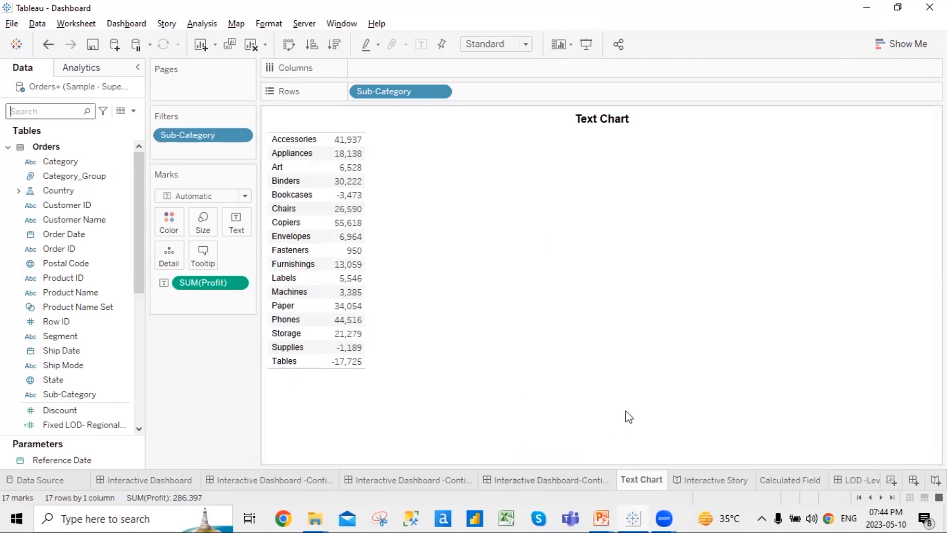
{"action": "key", "text": "alt+Tab"}
{"action": "key", "text": "Right"}
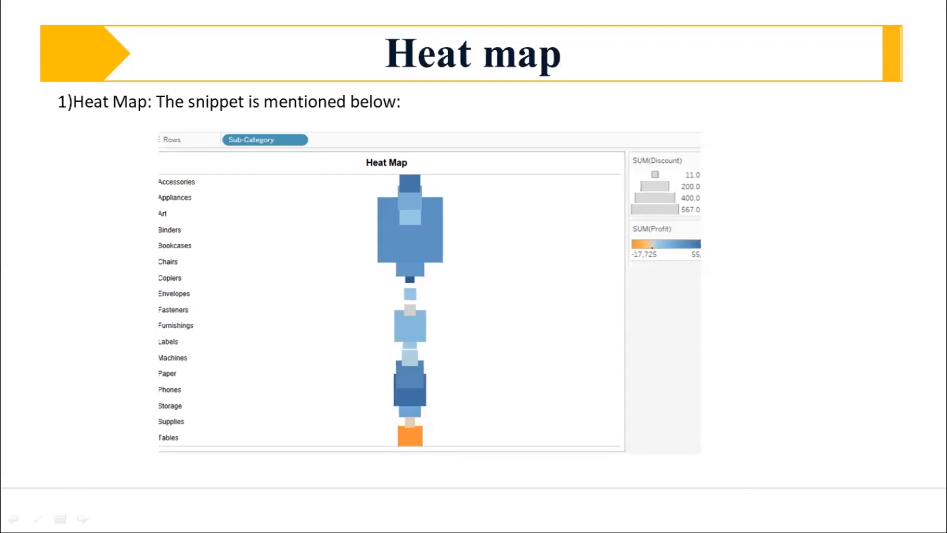
{"action": "key", "text": "alt+Tab"}
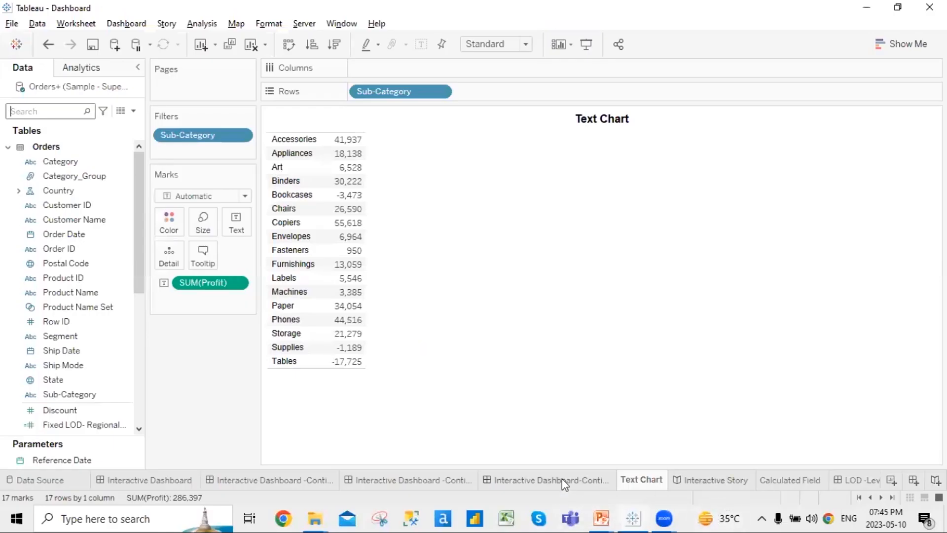
{"action": "left_click", "coordinate": [562, 479]}
{"action": "left_click", "coordinate": [338, 141]}
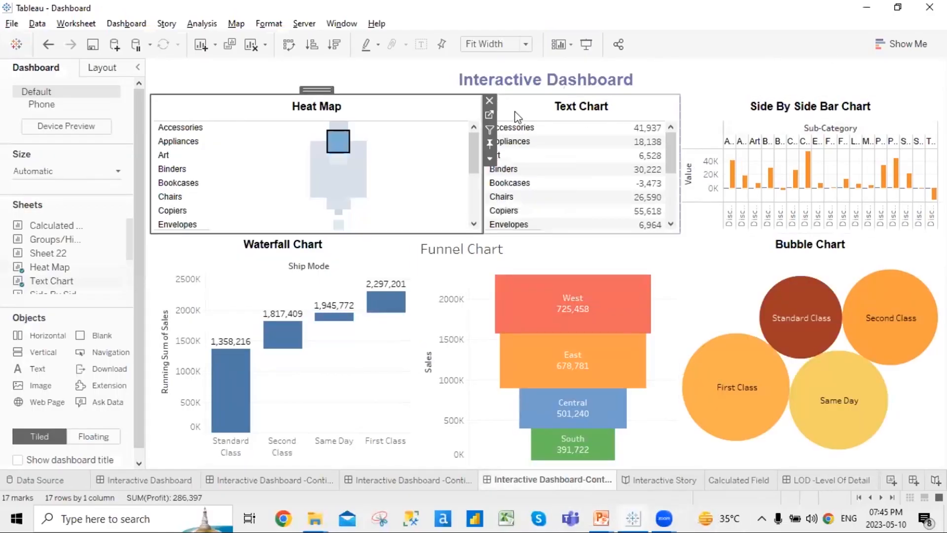
{"action": "left_click", "coordinate": [384, 133]}
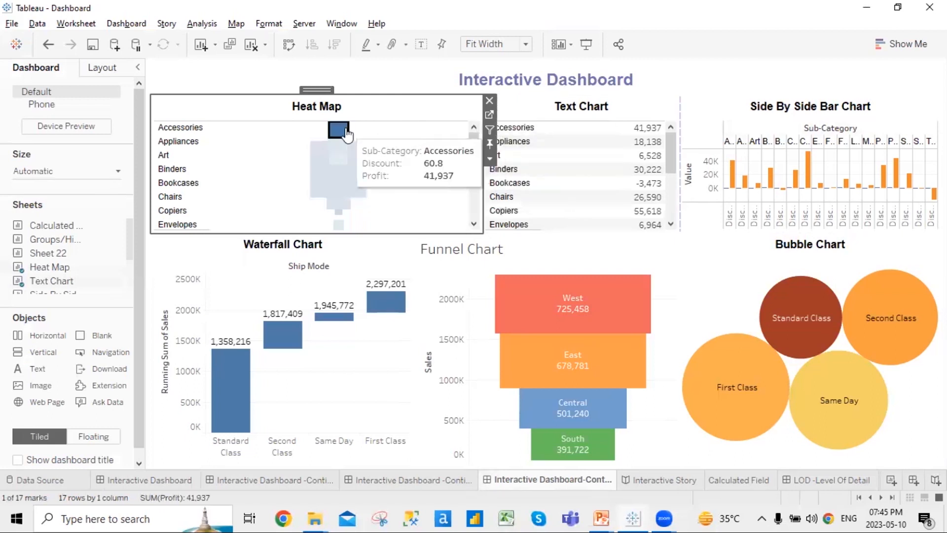
{"action": "left_click", "coordinate": [345, 128]}
{"action": "left_click", "coordinate": [490, 114]}
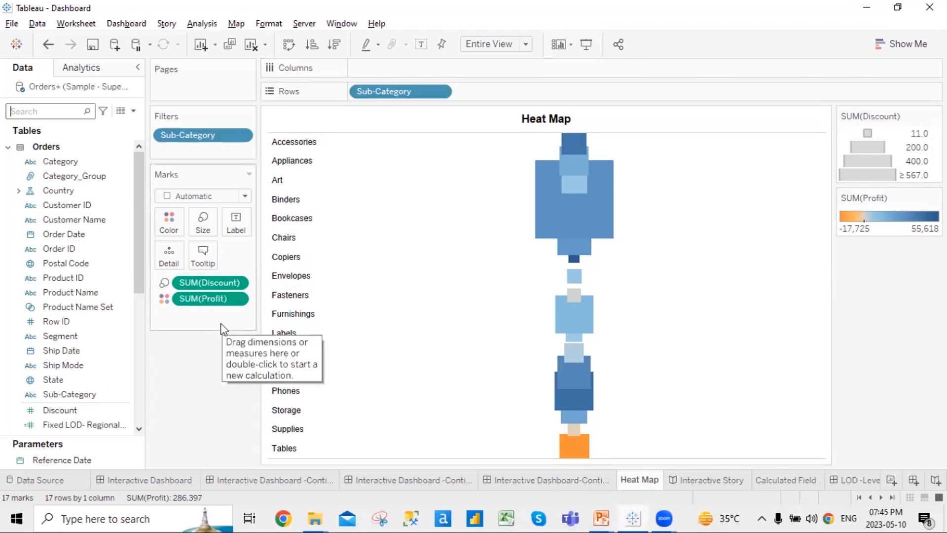
{"action": "mouse_move", "coordinate": [494, 291]}
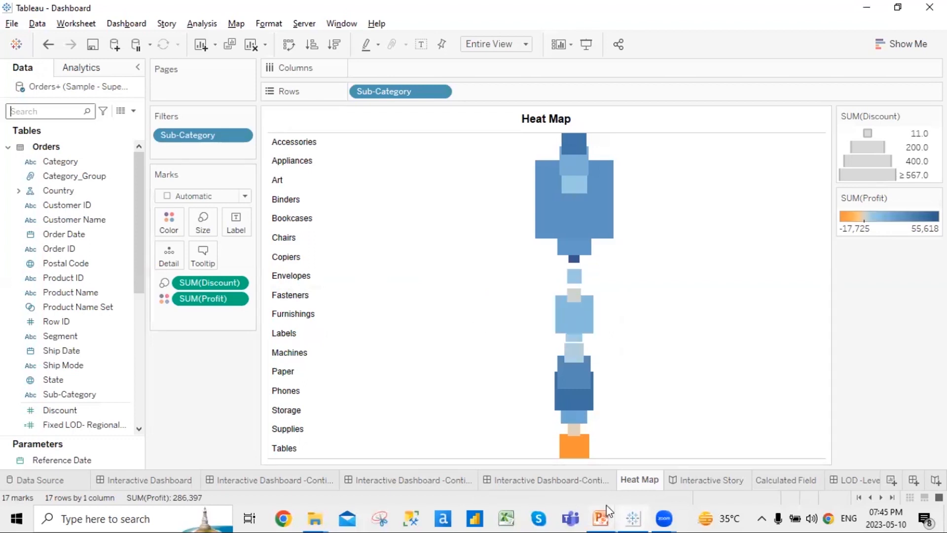
{"action": "mouse_move", "coordinate": [681, 398]}
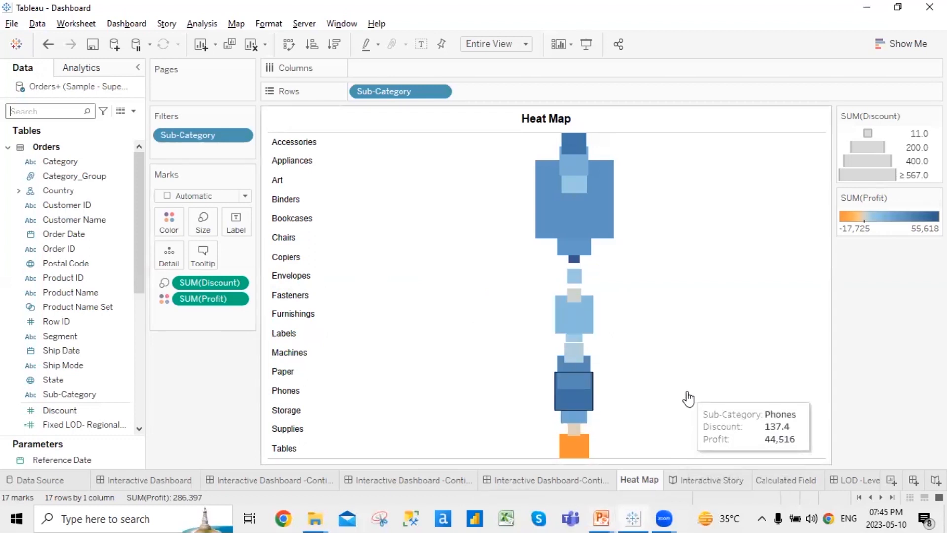
{"action": "mouse_move", "coordinate": [457, 450]}
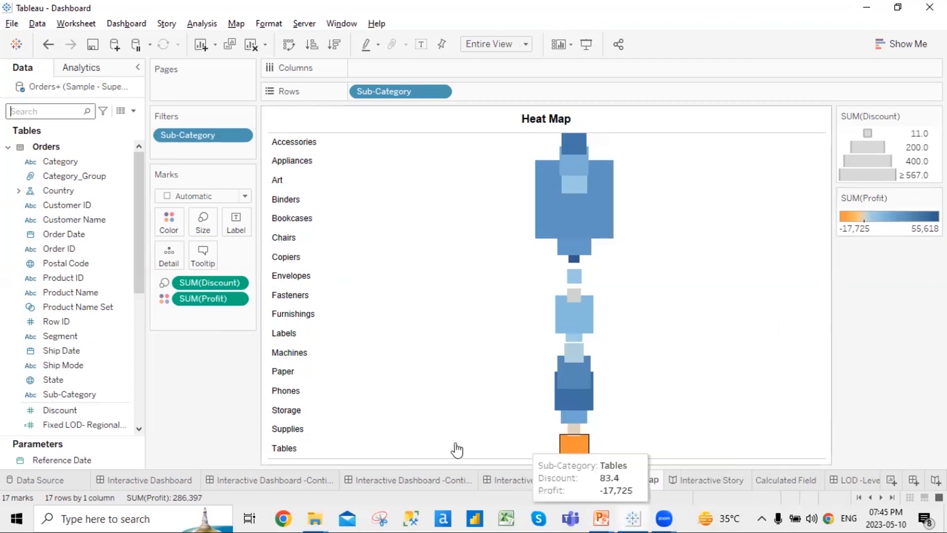
{"action": "left_click", "coordinate": [254, 481]}
{"action": "left_click", "coordinate": [437, 479]}
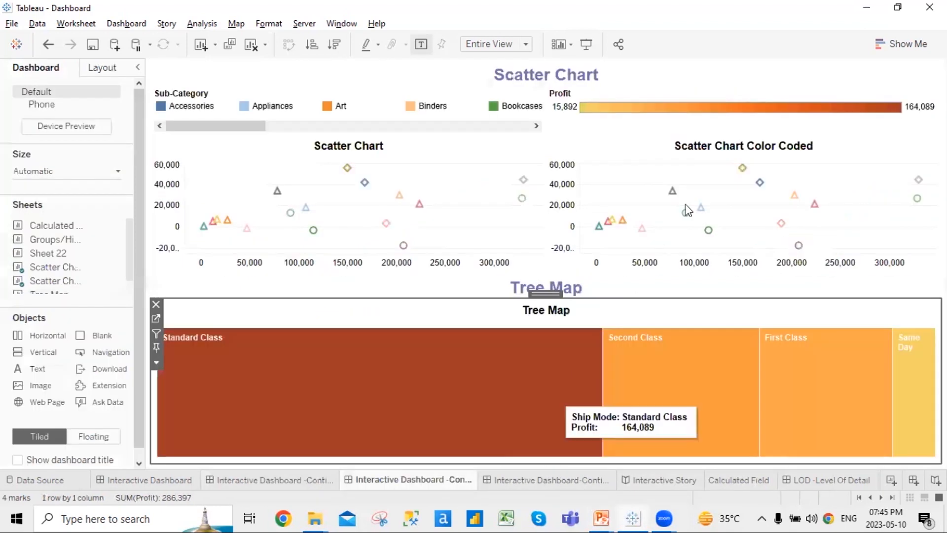
{"action": "left_click", "coordinate": [524, 479]}
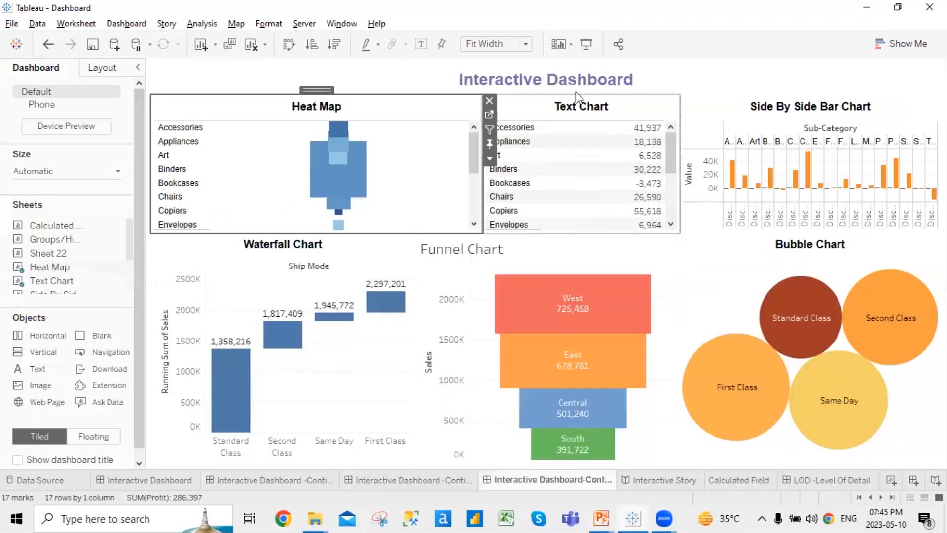
{"action": "left_click", "coordinate": [573, 103]}
{"action": "left_click", "coordinate": [685, 114]}
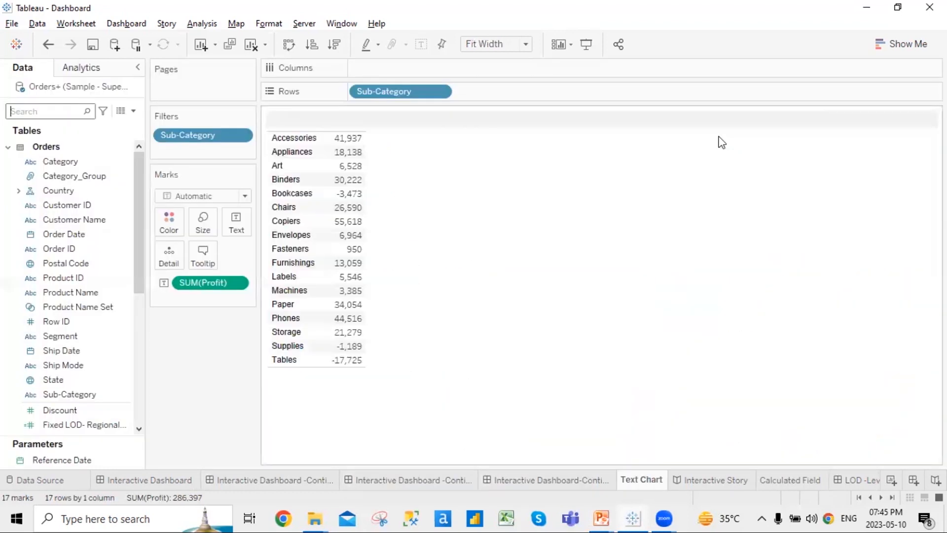
Turn the Text Chart's profit table into a heat map, then go to Interactive Dashboard-Continued
{"action": "left_click", "coordinate": [900, 46]}
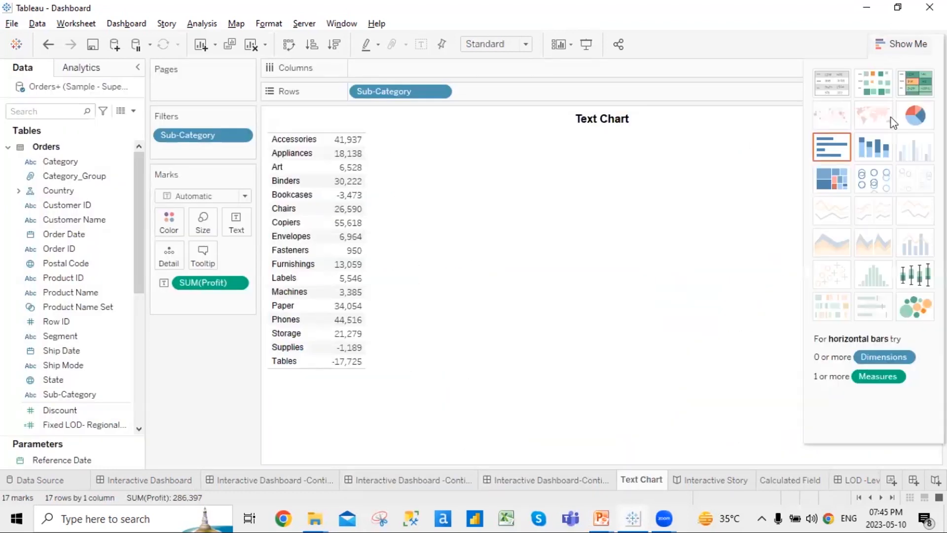
{"action": "left_click", "coordinate": [869, 87]}
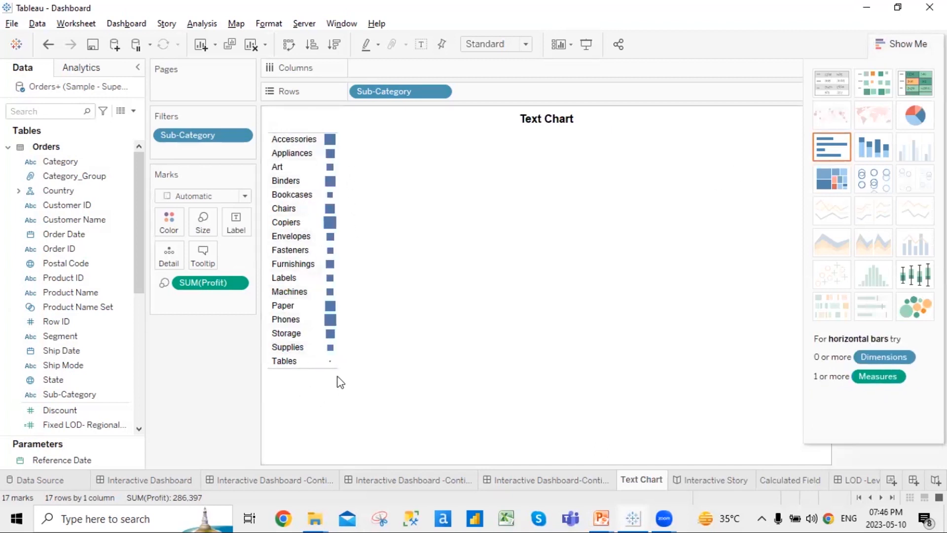
{"action": "mouse_move", "coordinate": [335, 370]}
{"action": "mouse_move", "coordinate": [333, 138]}
{"action": "left_click", "coordinate": [540, 479]}
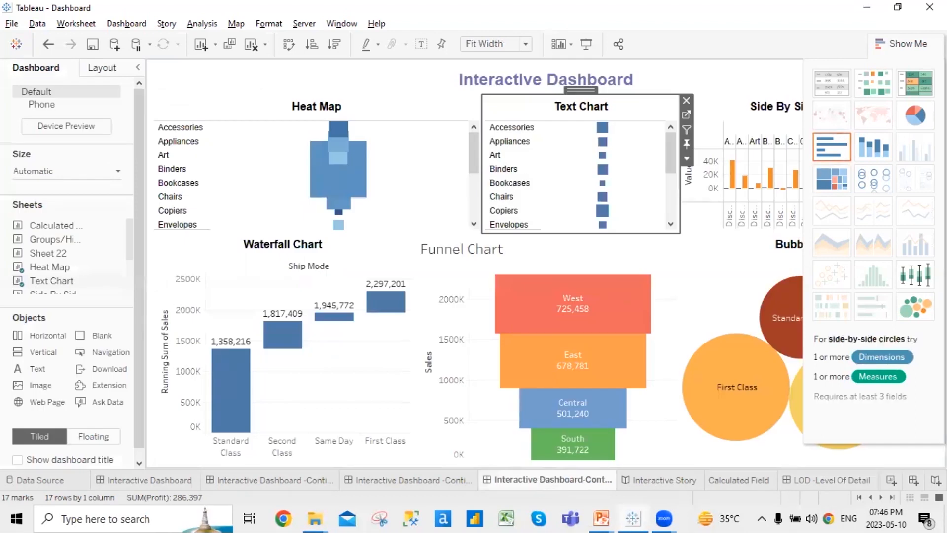
{"action": "left_click", "coordinate": [916, 42]}
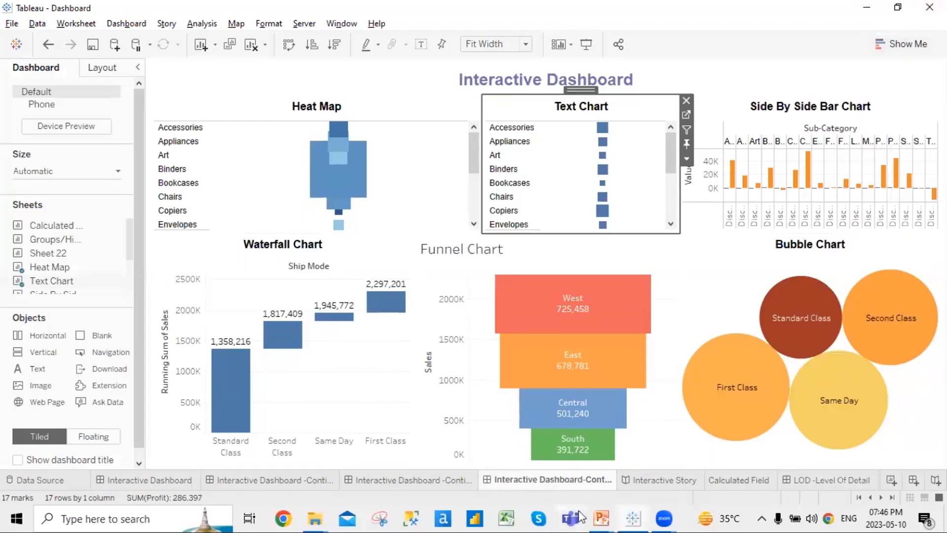
Advance the PowerPoint slide show to the Side By Side Bar Chart slide, then return to Tableau
{"action": "mouse_move", "coordinate": [601, 518]}
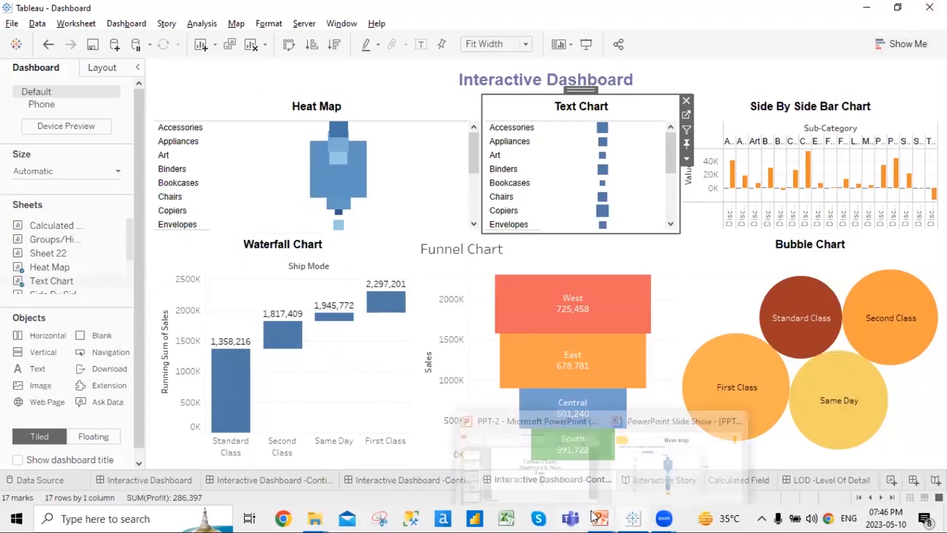
{"action": "left_click", "coordinate": [740, 434]}
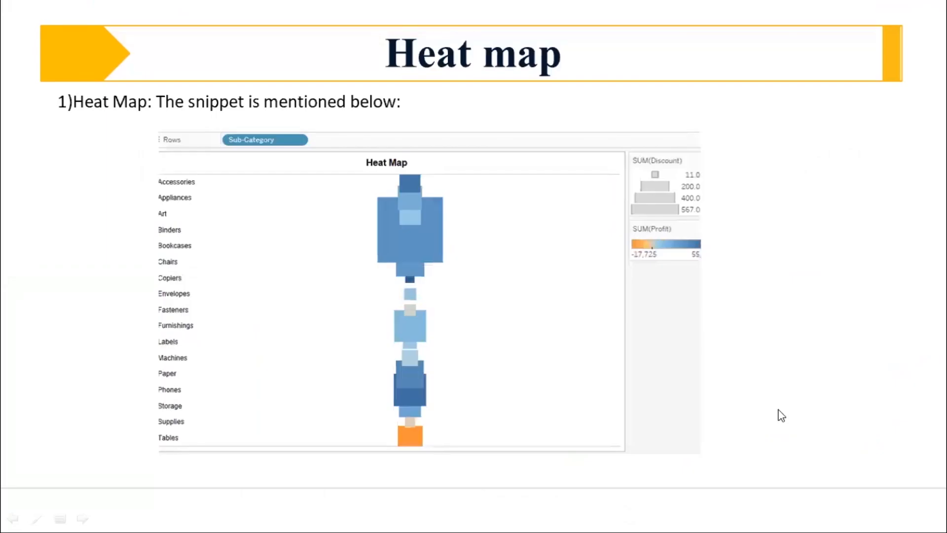
{"action": "left_click", "coordinate": [782, 415]}
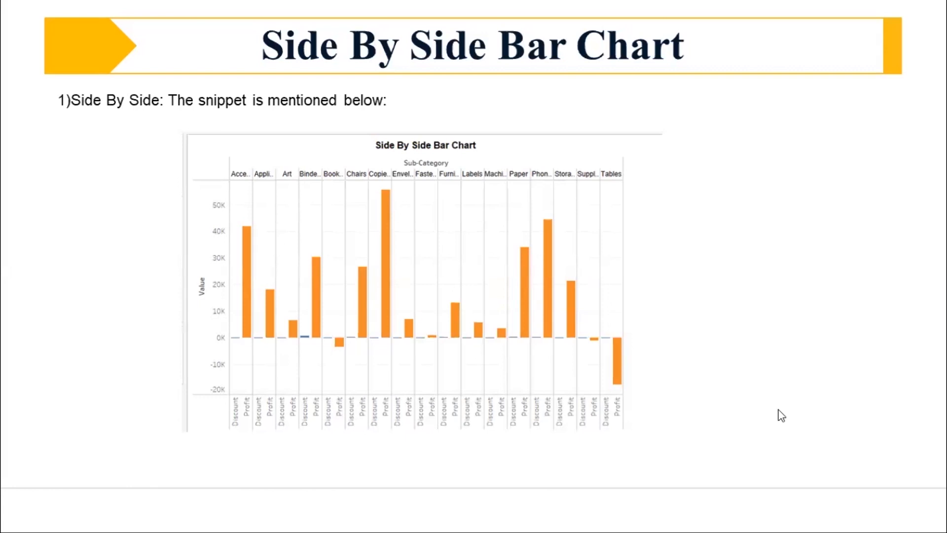
{"action": "key", "text": "alt+Tab"}
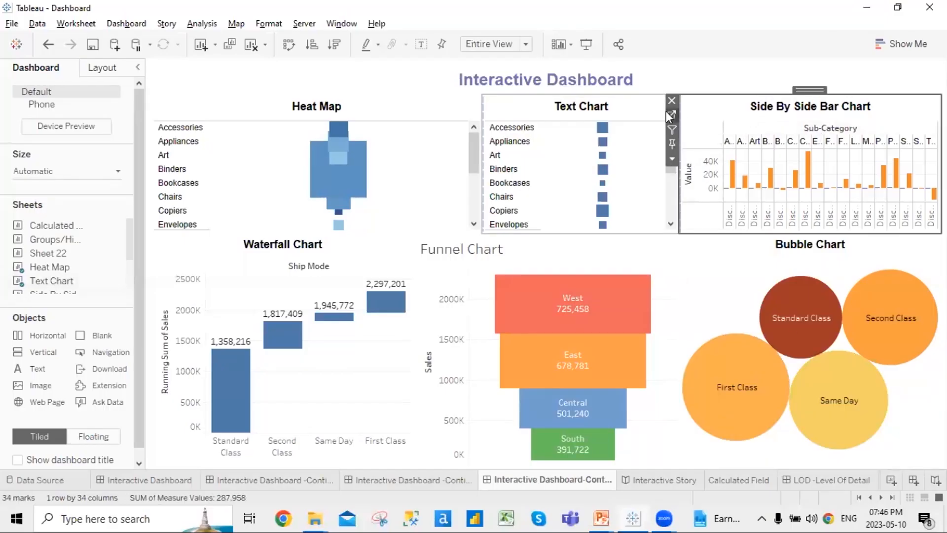
Recolour the Side By Side Bar Chart's Discount and Profit bars with the Blue-Red-Brown palette
{"action": "left_click", "coordinate": [671, 117]}
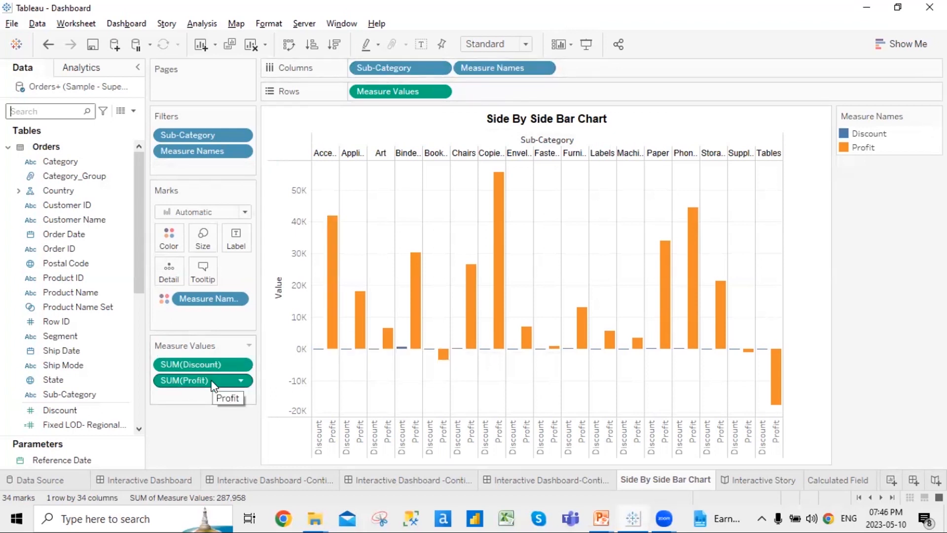
{"action": "left_click", "coordinate": [178, 240]}
{"action": "left_click", "coordinate": [242, 283]}
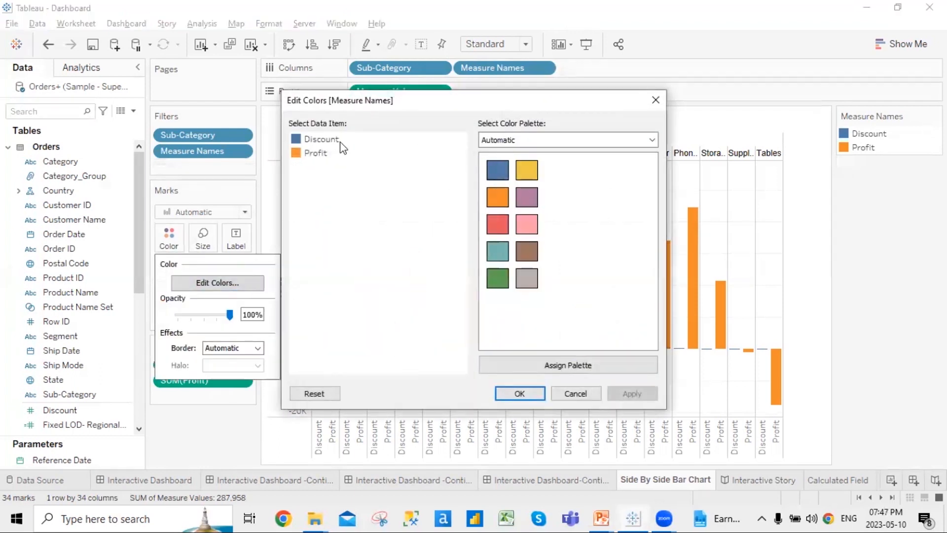
{"action": "left_click", "coordinate": [652, 141]}
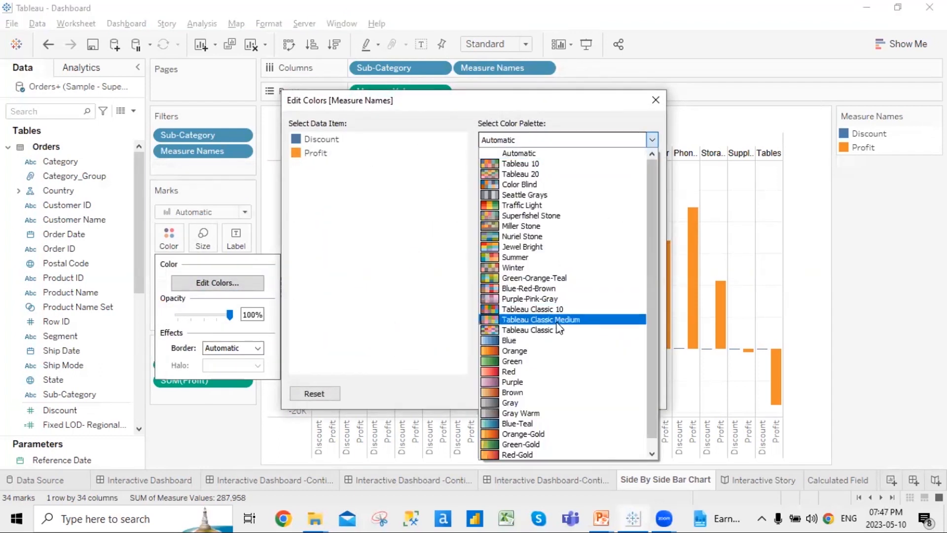
{"action": "left_click", "coordinate": [560, 289]}
{"action": "left_click", "coordinate": [568, 368]}
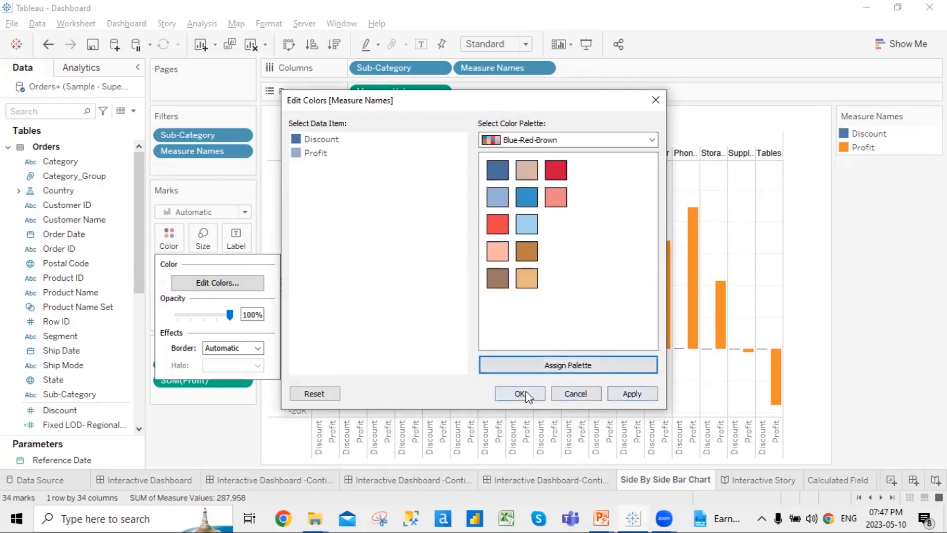
{"action": "left_click", "coordinate": [629, 394]}
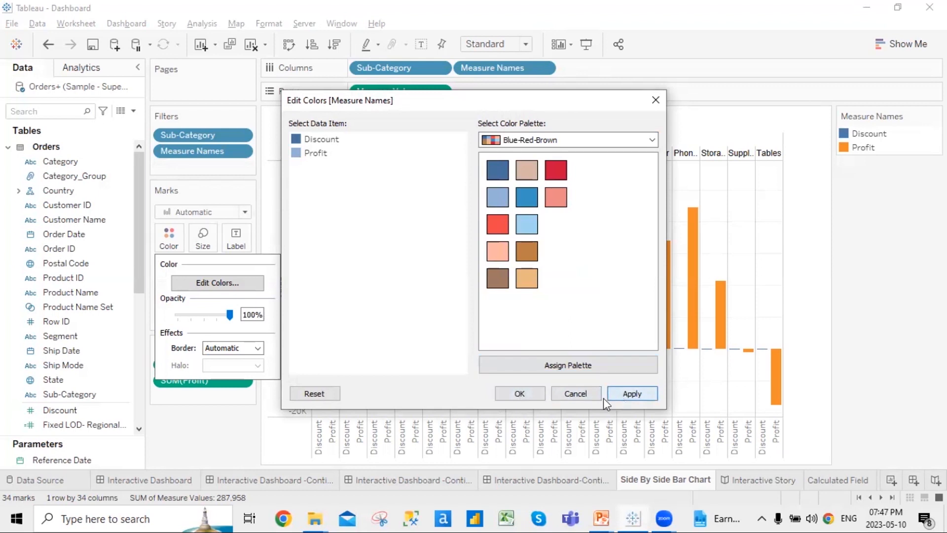
{"action": "left_click", "coordinate": [522, 394]}
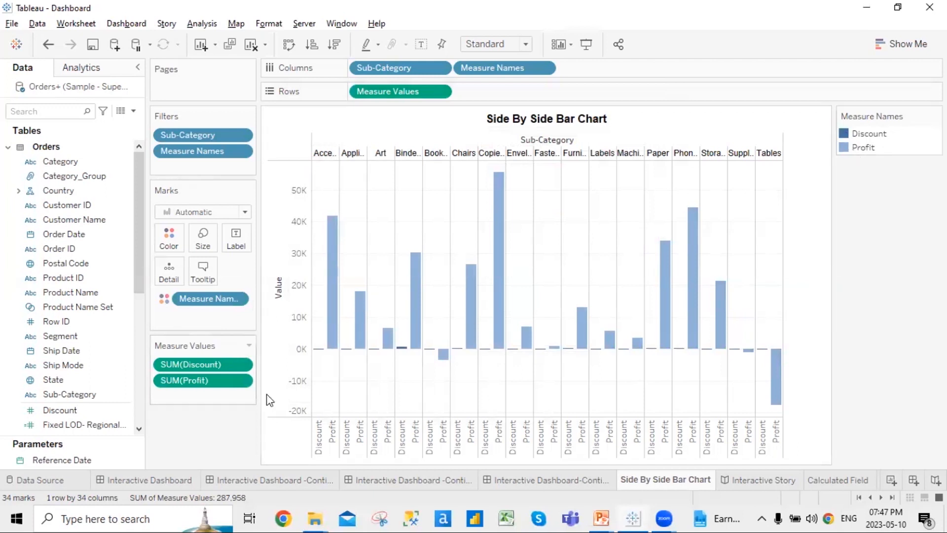
Sort the side-by-side bars descending so Profit precedes Discount in each sub-category
{"action": "mouse_move", "coordinate": [403, 355]}
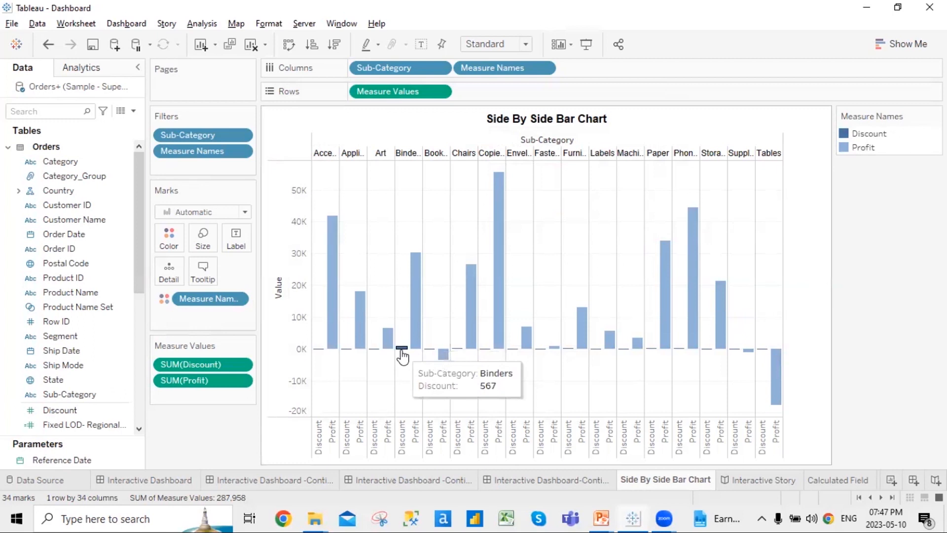
{"action": "mouse_move", "coordinate": [422, 337]}
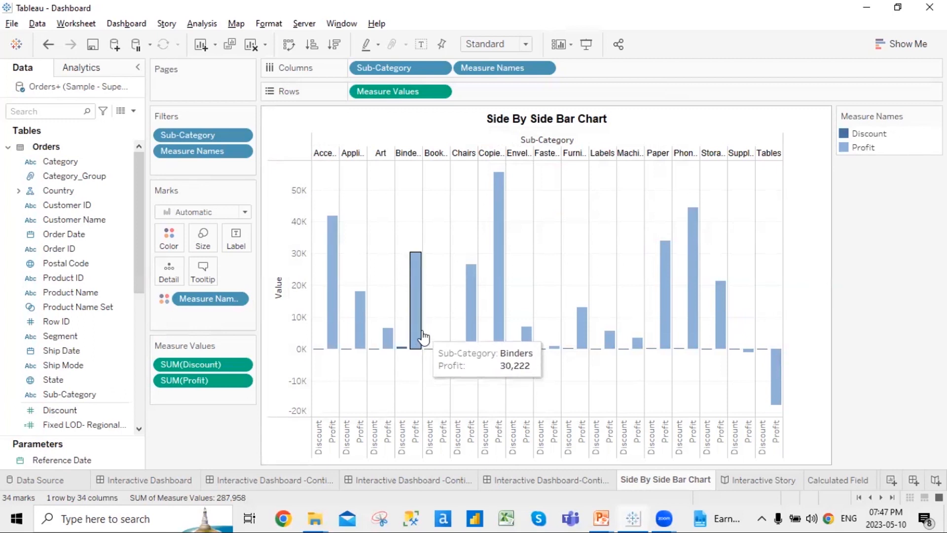
{"action": "mouse_move", "coordinate": [322, 352]}
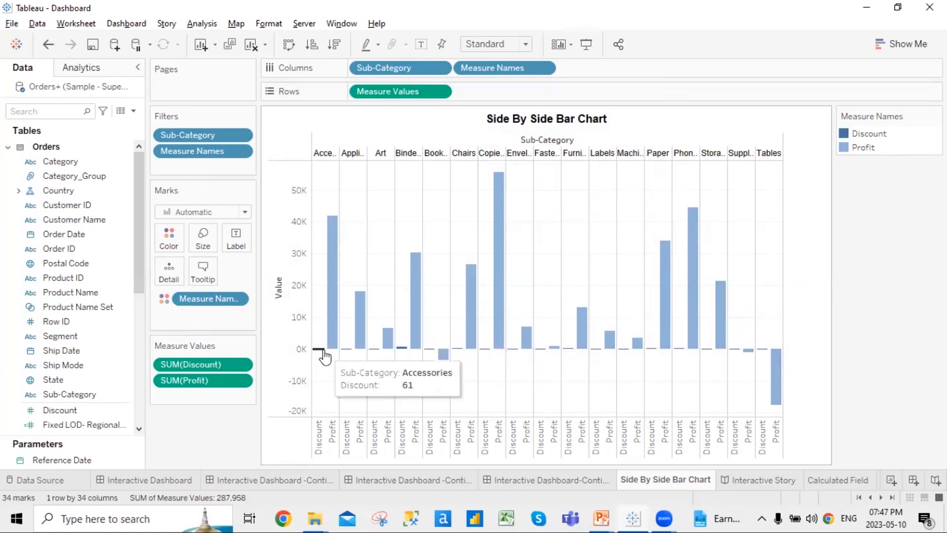
{"action": "left_click", "coordinate": [312, 44]}
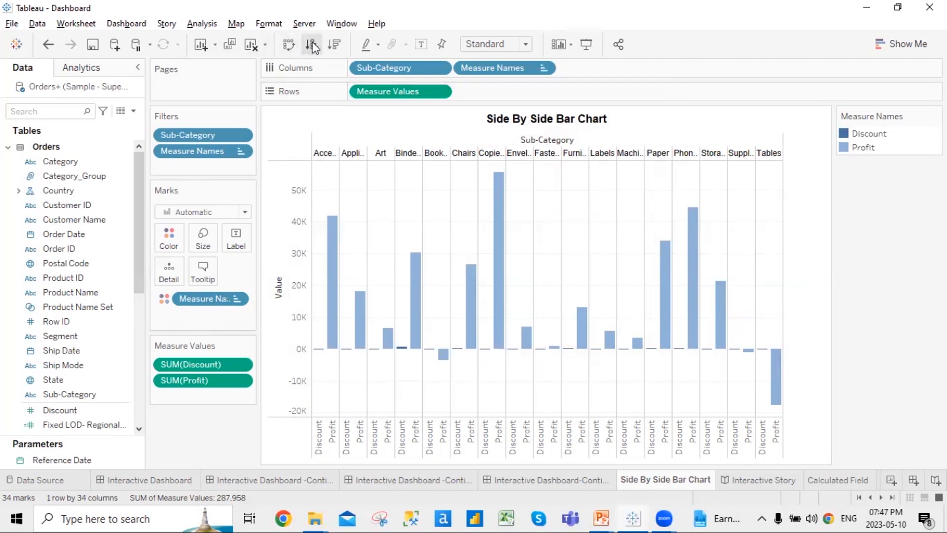
{"action": "left_click", "coordinate": [342, 50]}
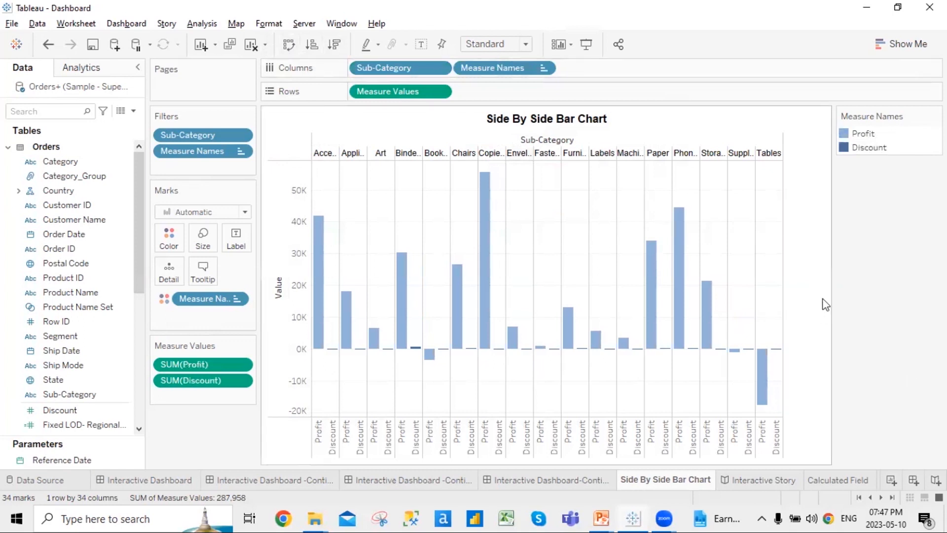
Advance the PowerPoint slide show to the Waterfall Chart slide
{"action": "mouse_move", "coordinate": [634, 517]}
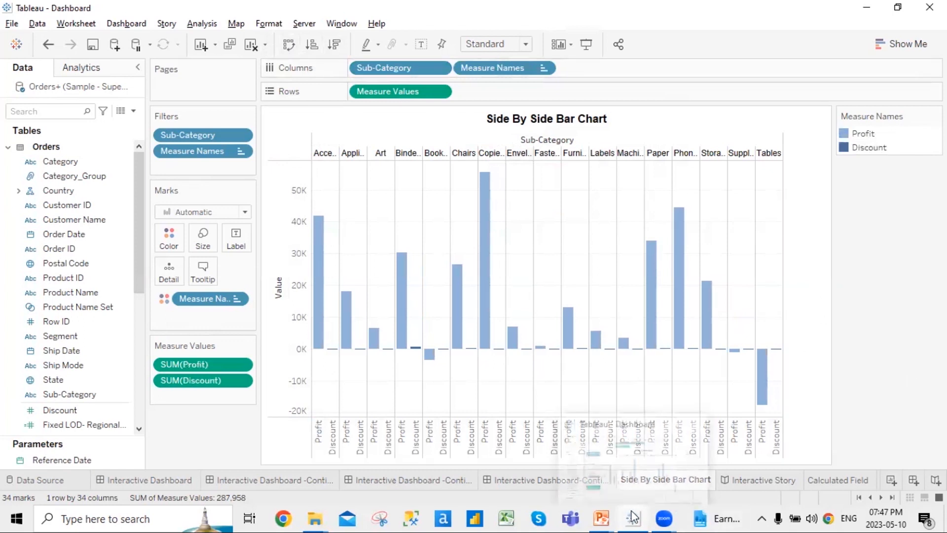
{"action": "mouse_move", "coordinate": [601, 518]}
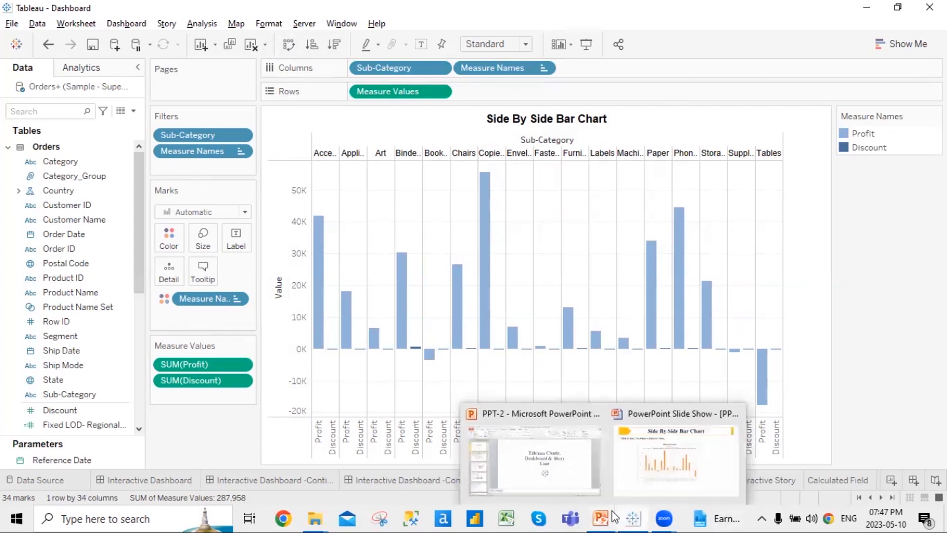
{"action": "left_click", "coordinate": [683, 474]}
{"action": "key", "text": "Right"}
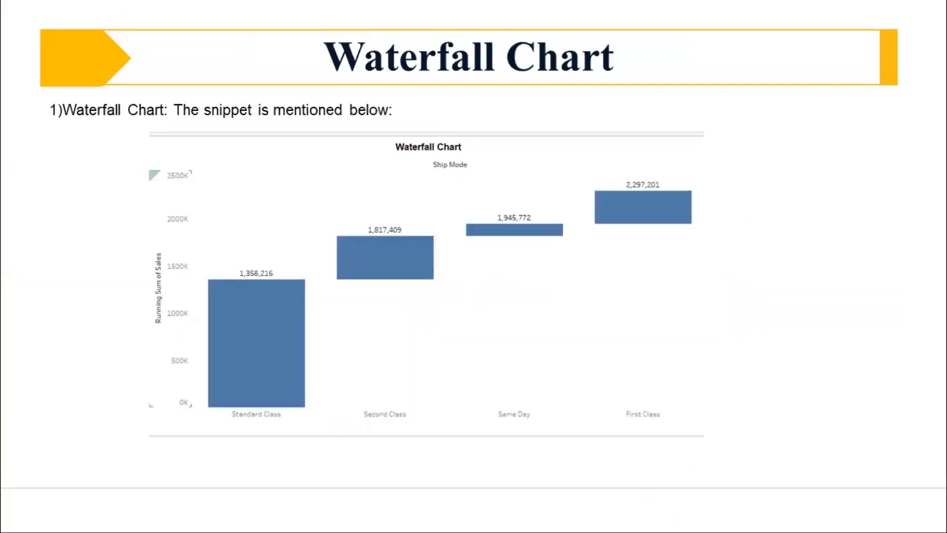
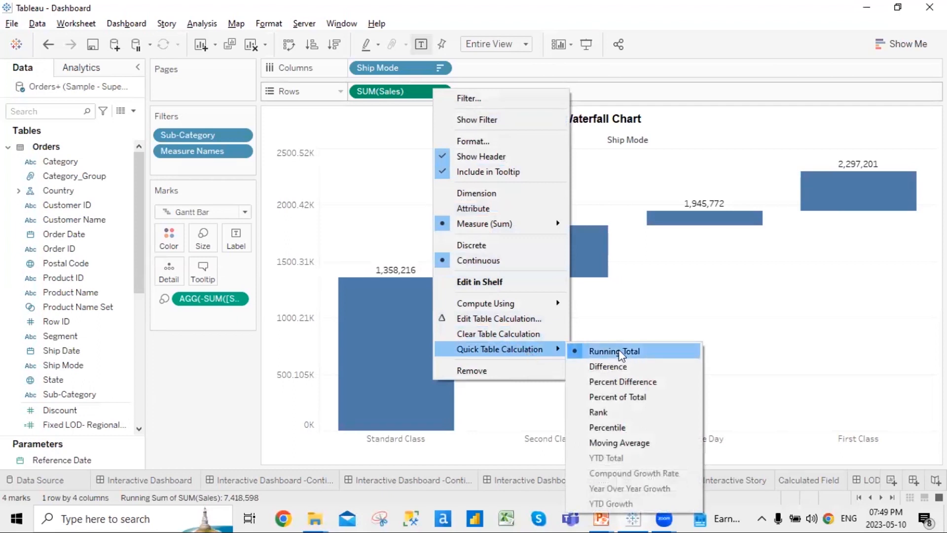
Close the open menus and scroll the sheet tabs along to reveal Sheet 22
{"action": "left_click", "coordinate": [241, 384]}
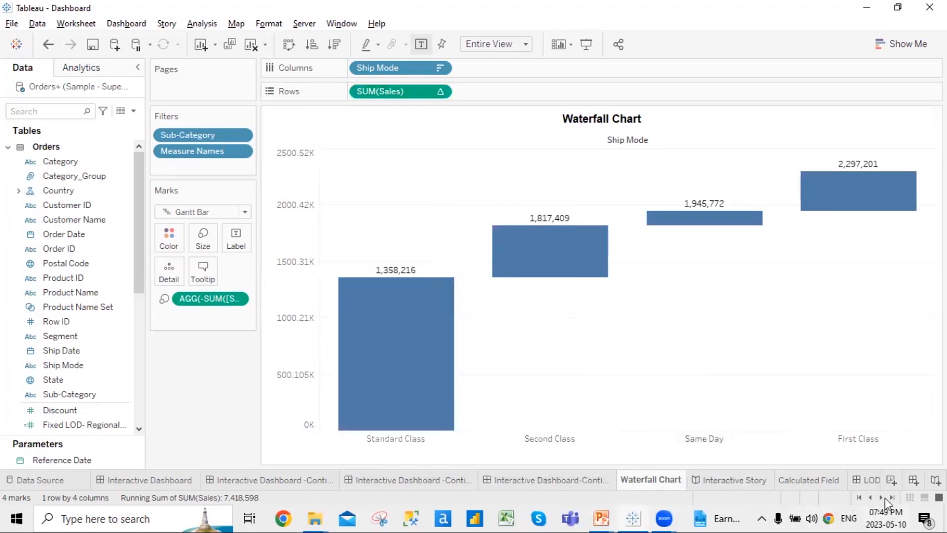
{"action": "right_click", "coordinate": [671, 479]}
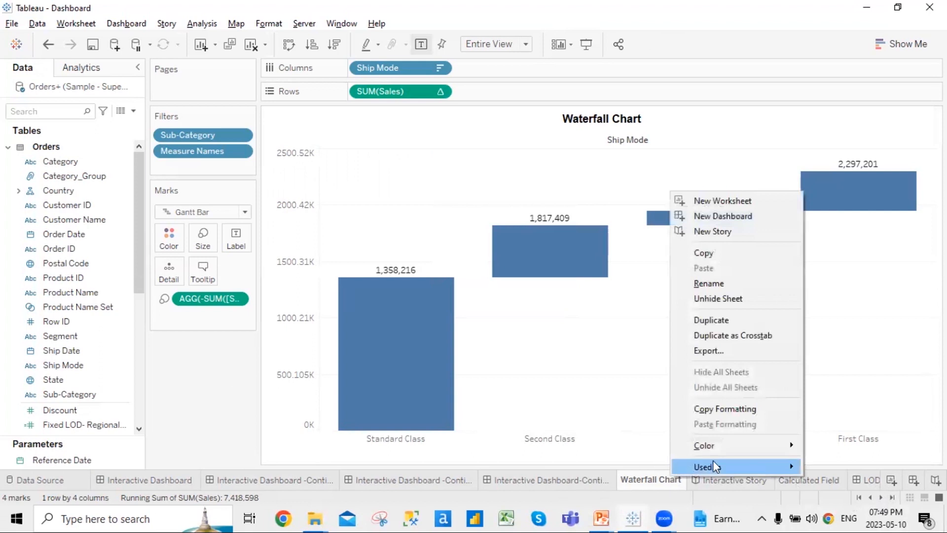
{"action": "left_click", "coordinate": [649, 488]}
{"action": "left_click", "coordinate": [882, 498]}
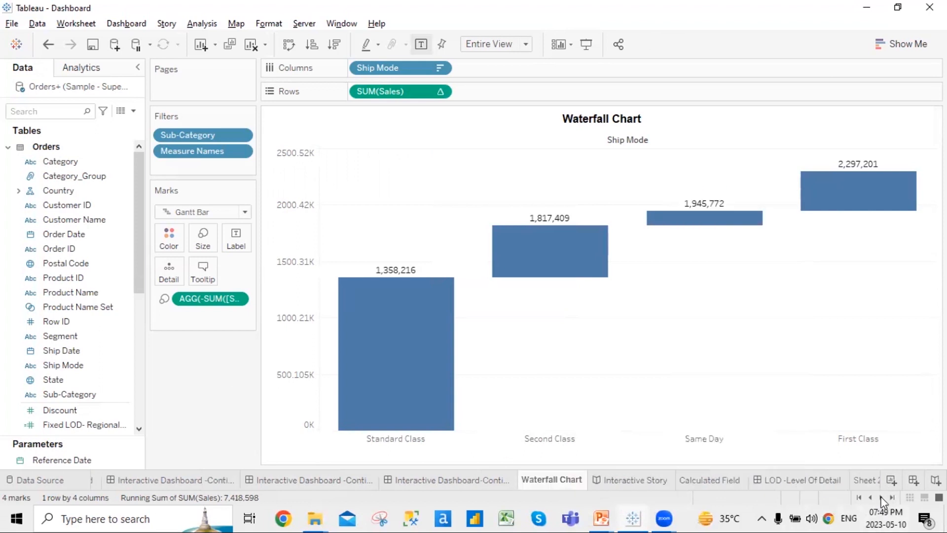
{"action": "left_click", "coordinate": [881, 497]}
Open Sheet 22 and drag Segment off the Marks card, keeping Region on Columns
{"action": "left_click", "coordinate": [745, 481]}
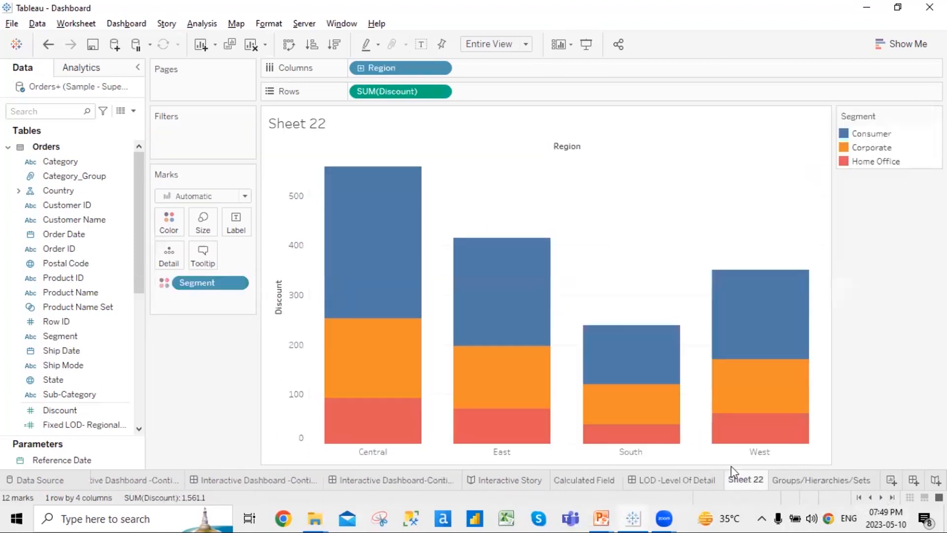
{"action": "left_click_drag", "start_coordinate": [206, 280], "coordinate": [181, 374]}
{"action": "left_click_drag", "start_coordinate": [422, 72], "coordinate": [401, 78]}
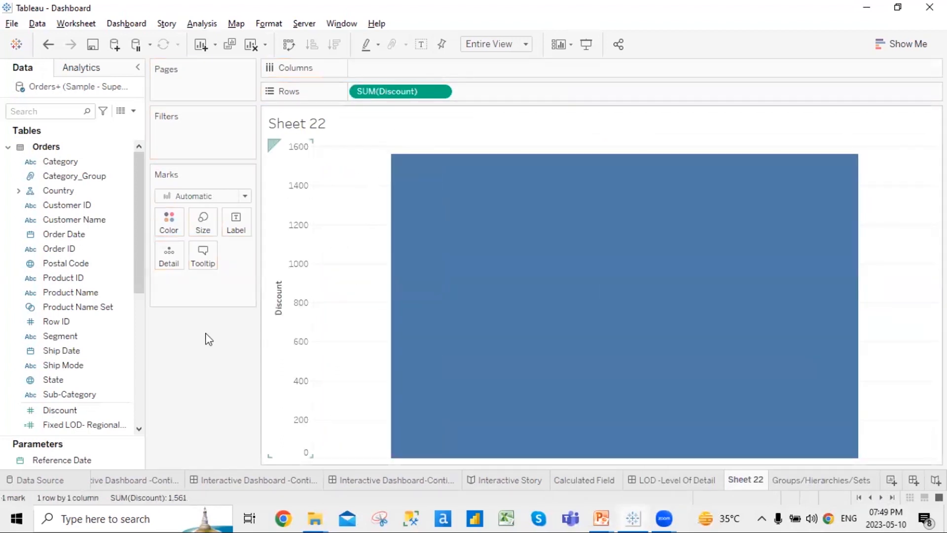
{"action": "key", "text": "ctrl+z"}
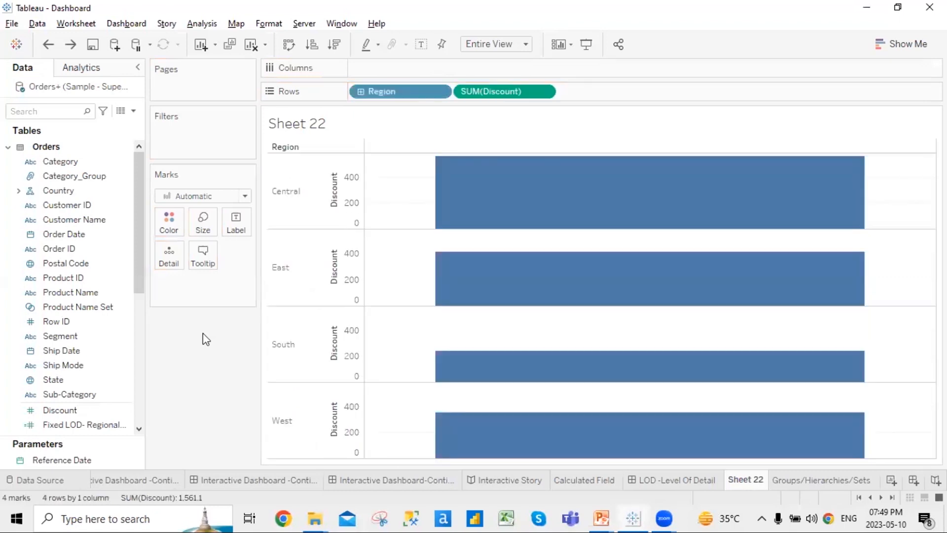
Remove Region and SUM(Discount) from the view and clear the field search
{"action": "left_click", "coordinate": [440, 92]}
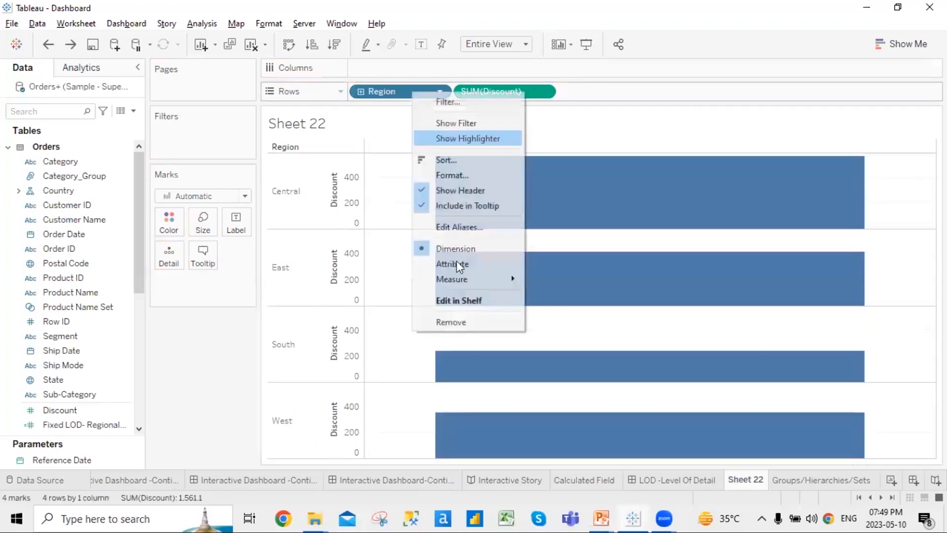
{"action": "left_click", "coordinate": [463, 323]}
{"action": "right_click", "coordinate": [384, 89]}
{"action": "left_click", "coordinate": [446, 340]}
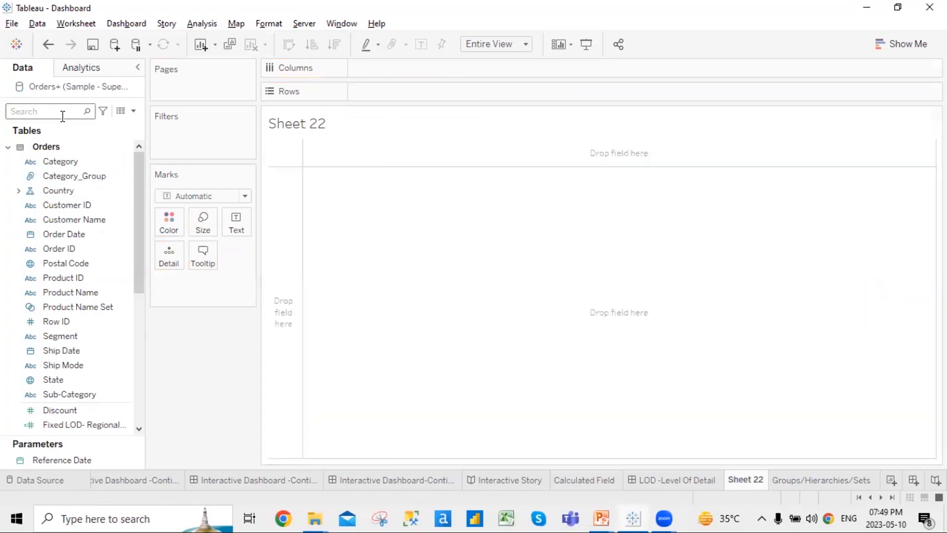
{"action": "left_click", "coordinate": [65, 116]}
{"action": "type", "text": "re"}
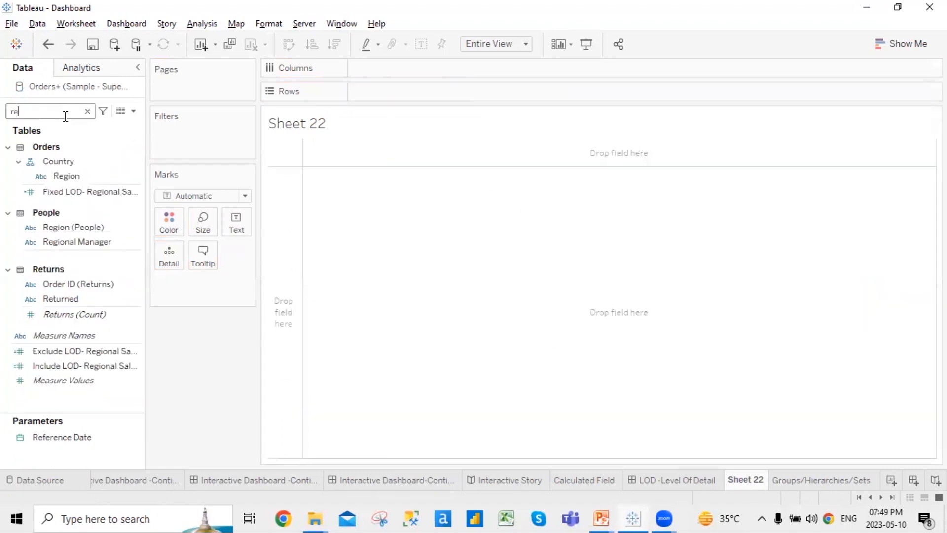
{"action": "key", "text": "BackSpace"}
{"action": "key", "text": "BackSpace"}
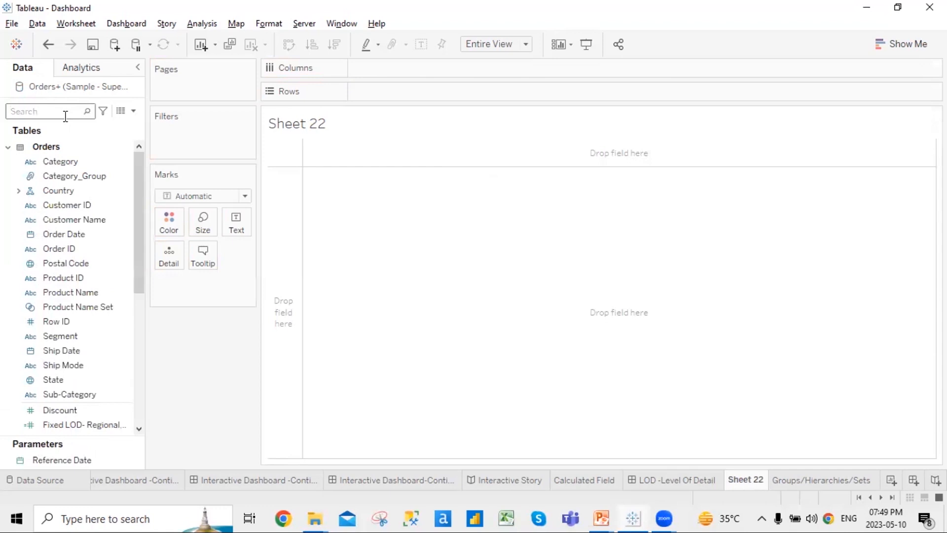
Put Ship Mode on Rows and Sales on Columns
{"action": "scroll", "coordinate": [74, 320], "scroll_direction": "down", "scroll_amount": 4}
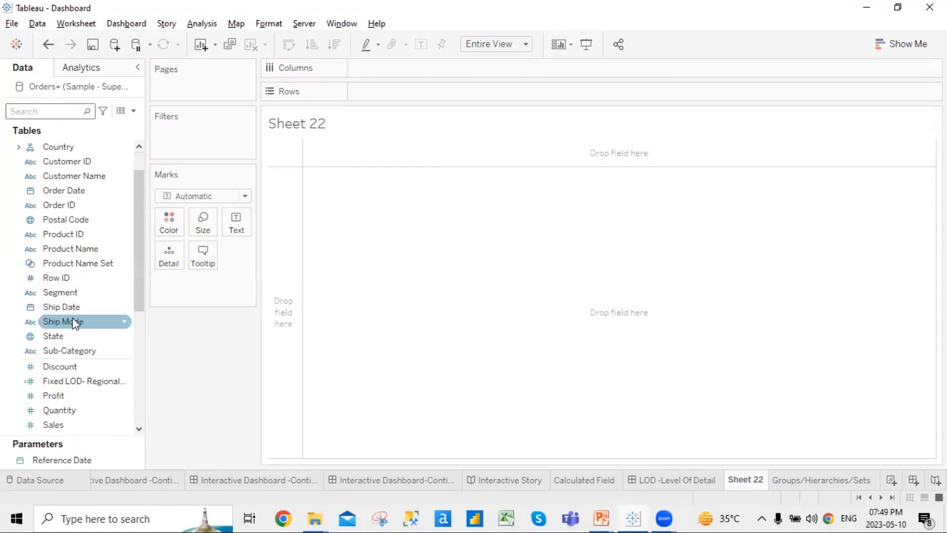
{"action": "scroll", "coordinate": [76, 323], "scroll_direction": "up", "scroll_amount": 3}
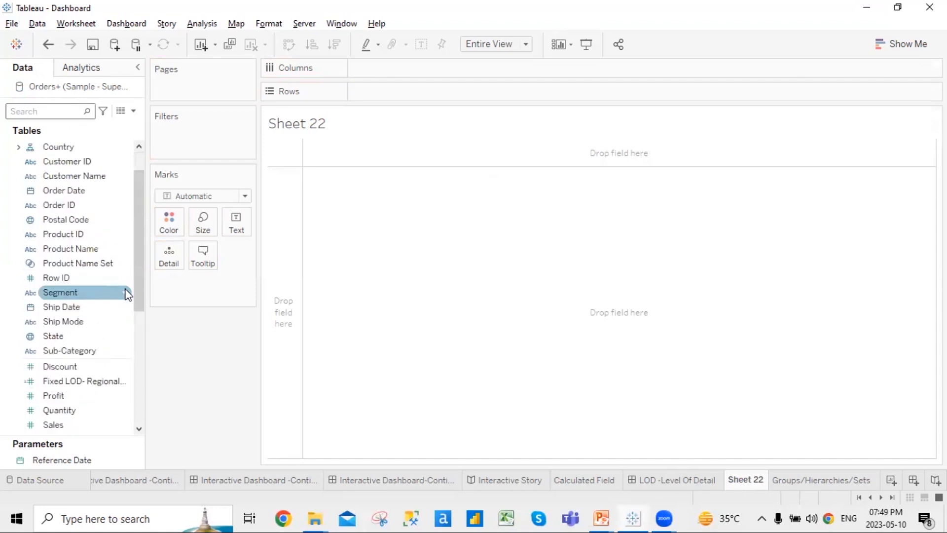
{"action": "mouse_move", "coordinate": [140, 289]}
{"action": "left_mouse_down"}
{"action": "mouse_move", "coordinate": [140, 319]}
{"action": "mouse_move", "coordinate": [136, 290]}
{"action": "left_mouse_up"}
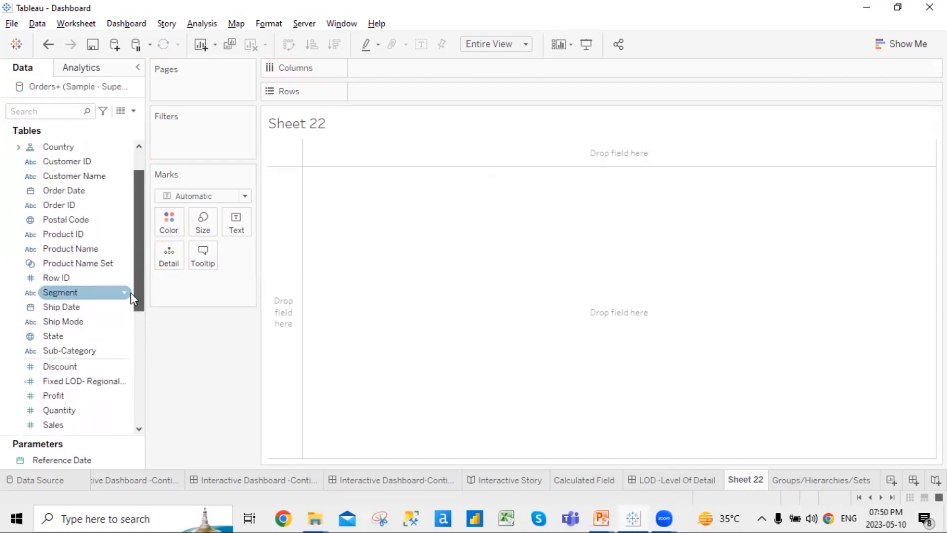
{"action": "left_click_drag", "start_coordinate": [78, 322], "coordinate": [395, 96]}
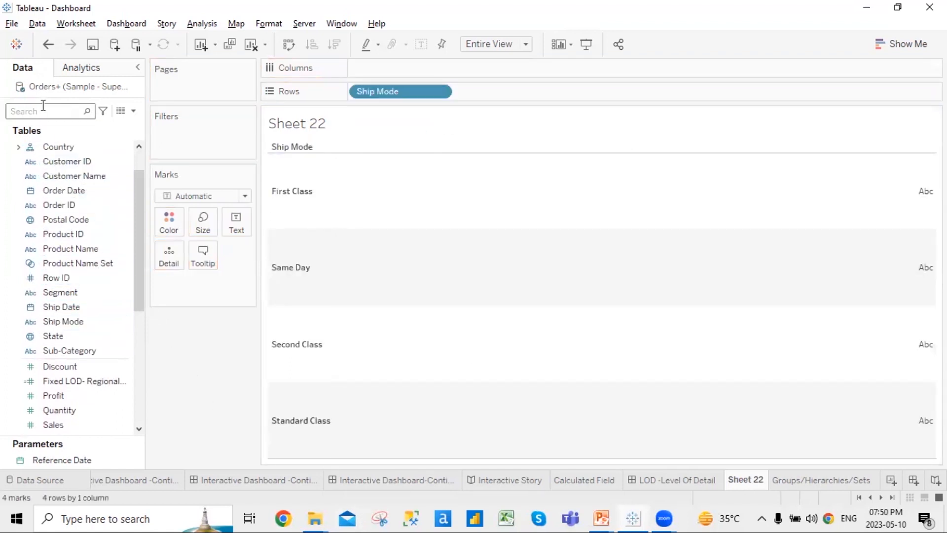
{"action": "type", "text": "sa"}
{"action": "left_click_drag", "start_coordinate": [74, 187], "coordinate": [392, 74]}
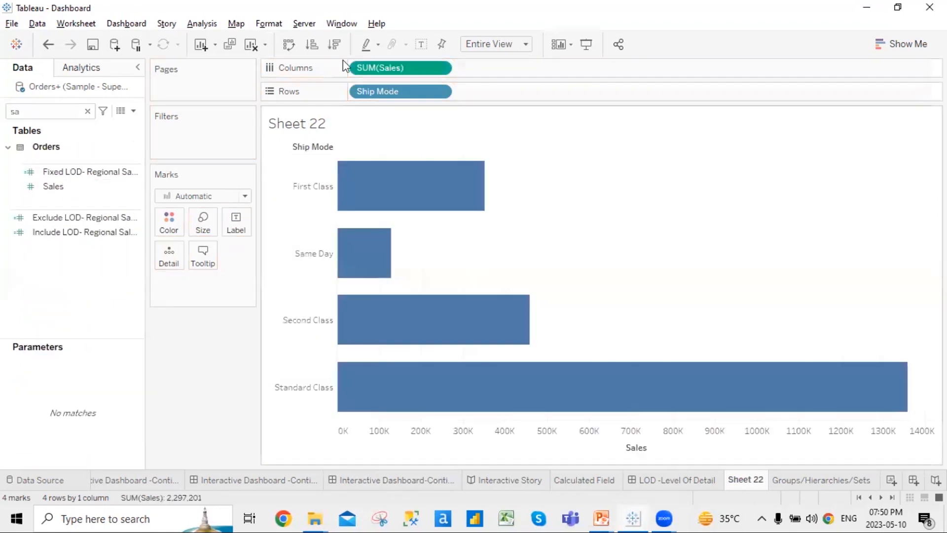
Swap the axes, sort descending, and apply a Running Total quick table calculation to Sales
{"action": "left_click", "coordinate": [289, 45]}
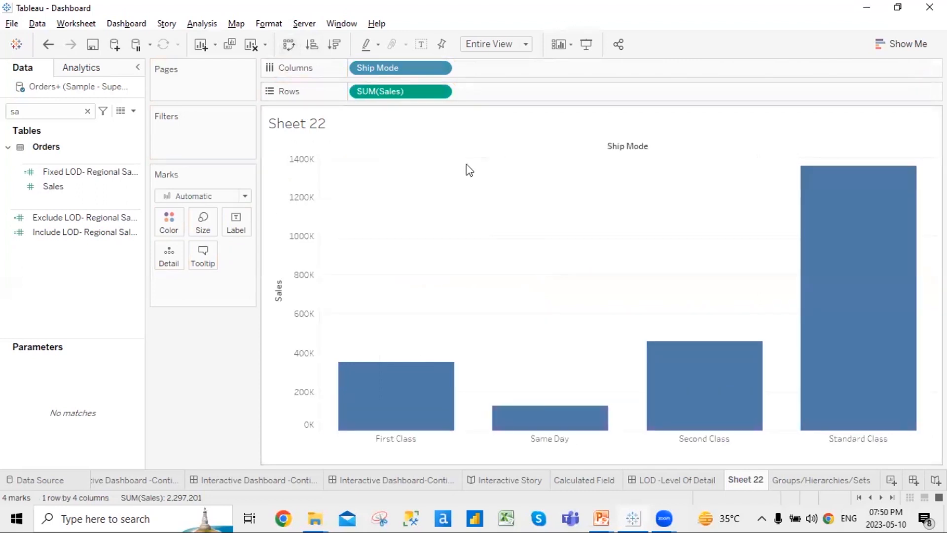
{"action": "left_click", "coordinate": [335, 45]}
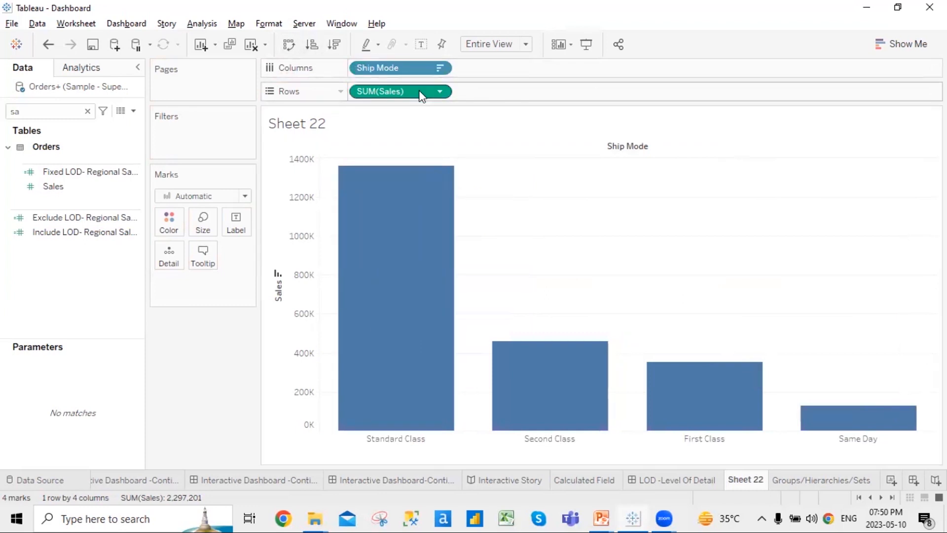
{"action": "left_click", "coordinate": [440, 92]}
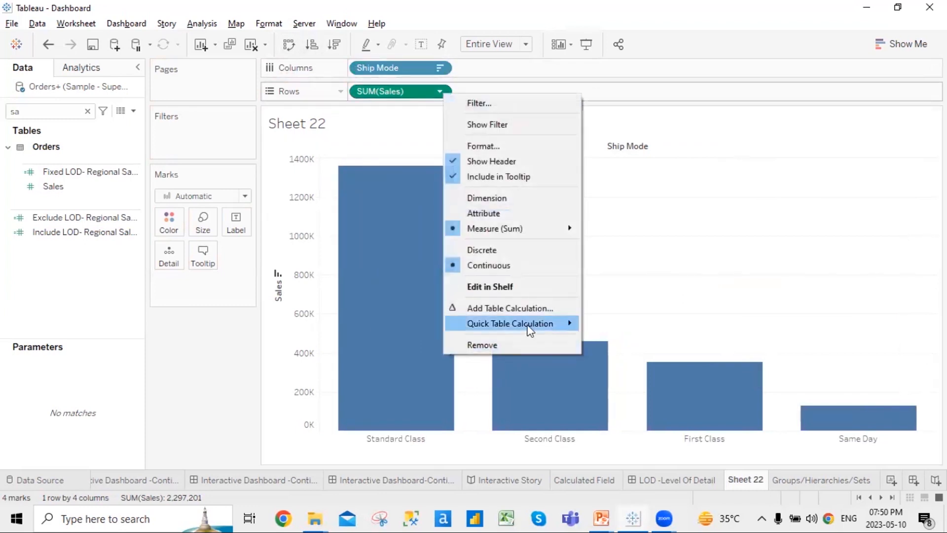
{"action": "mouse_move", "coordinate": [530, 330]}
{"action": "left_click", "coordinate": [626, 324]}
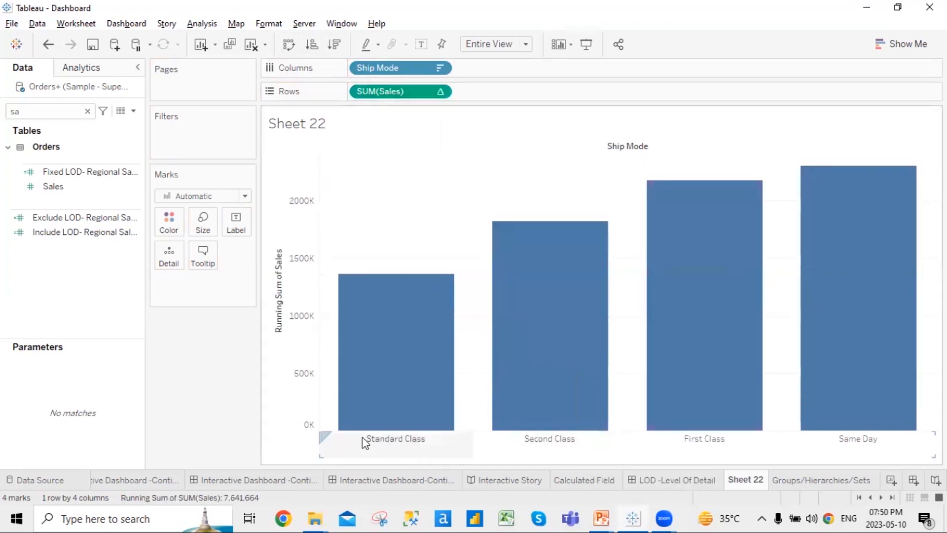
{"action": "mouse_move", "coordinate": [580, 274]}
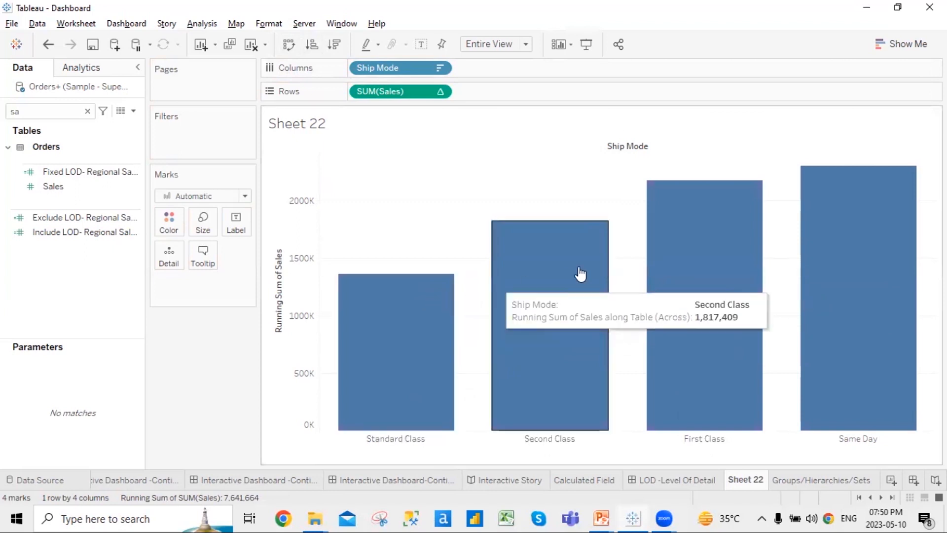
{"action": "mouse_move", "coordinate": [869, 191]}
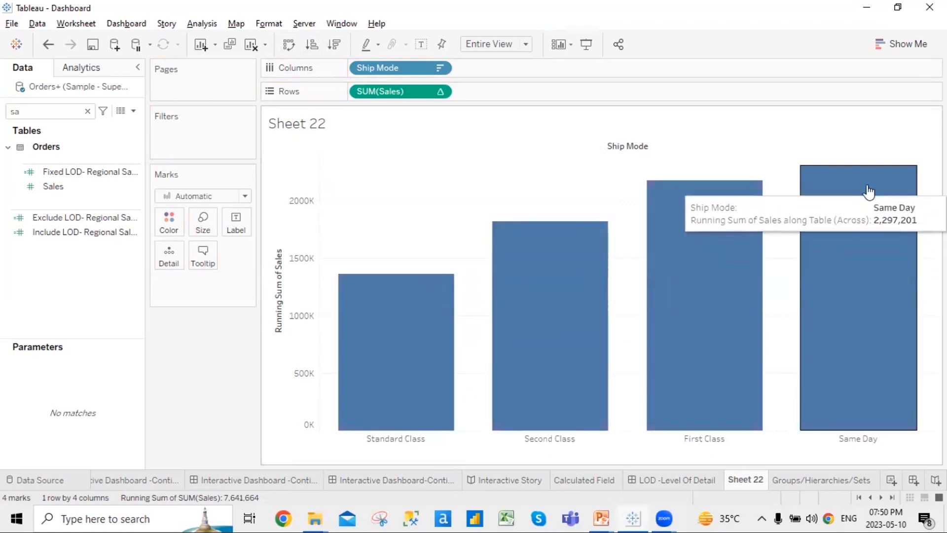
{"action": "left_click", "coordinate": [245, 196]}
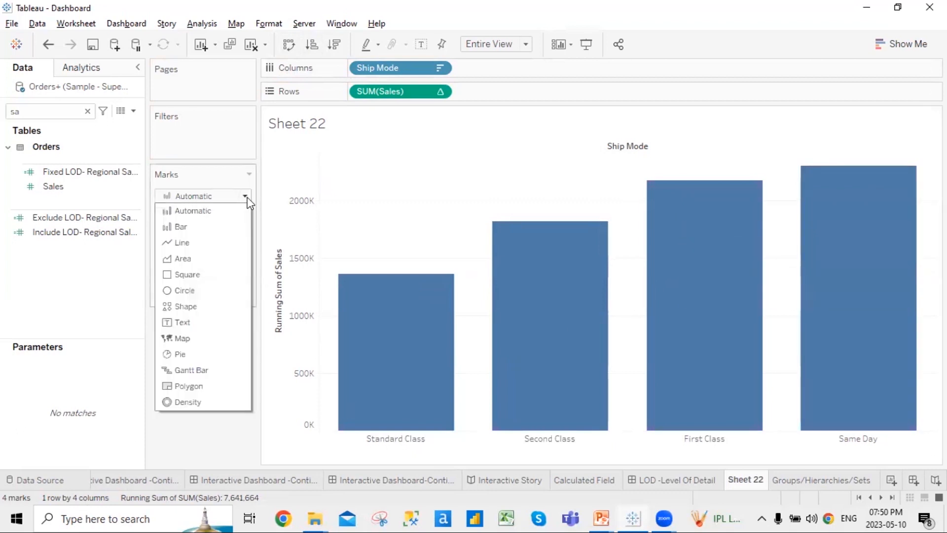
Change the mark type to Gantt Bar and adjust the bar size
{"action": "left_click", "coordinate": [205, 371]}
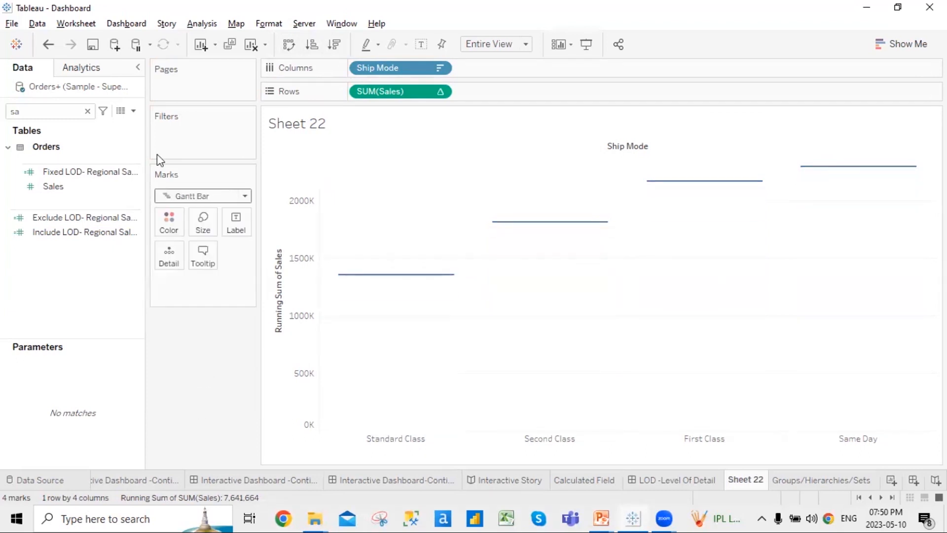
{"action": "left_click", "coordinate": [88, 111]}
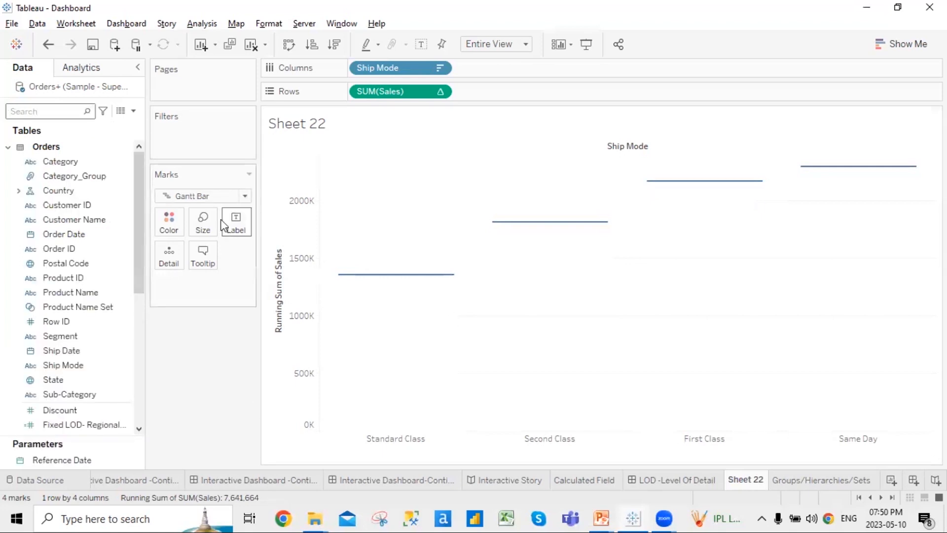
{"action": "left_click", "coordinate": [202, 223]}
{"action": "mouse_move", "coordinate": [287, 256]}
{"action": "left_mouse_down"}
{"action": "mouse_move", "coordinate": [303, 256]}
{"action": "mouse_move", "coordinate": [290, 257]}
{"action": "left_mouse_up"}
{"action": "left_click", "coordinate": [214, 336]}
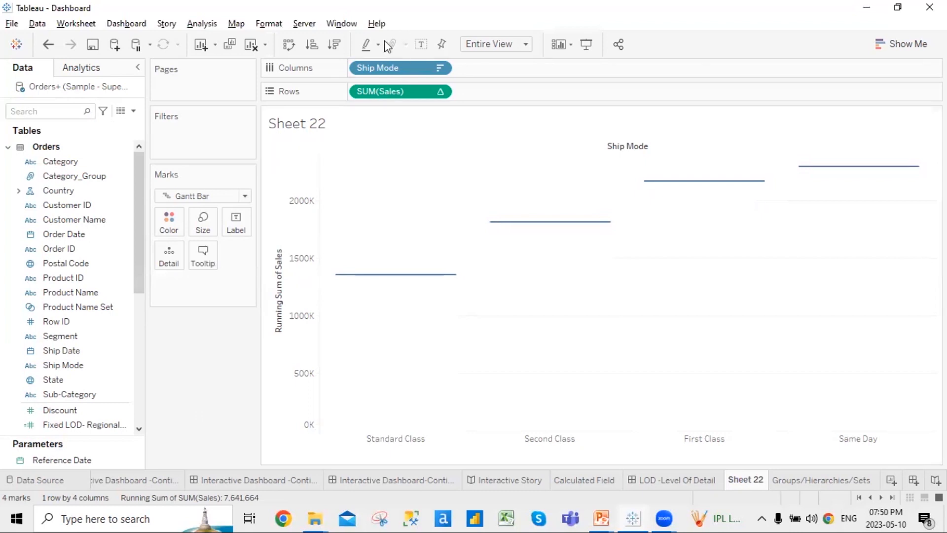
Sort ship modes descending by running sales so Standard Class comes first
{"action": "left_click", "coordinate": [312, 44]}
{"action": "left_click", "coordinate": [334, 44]}
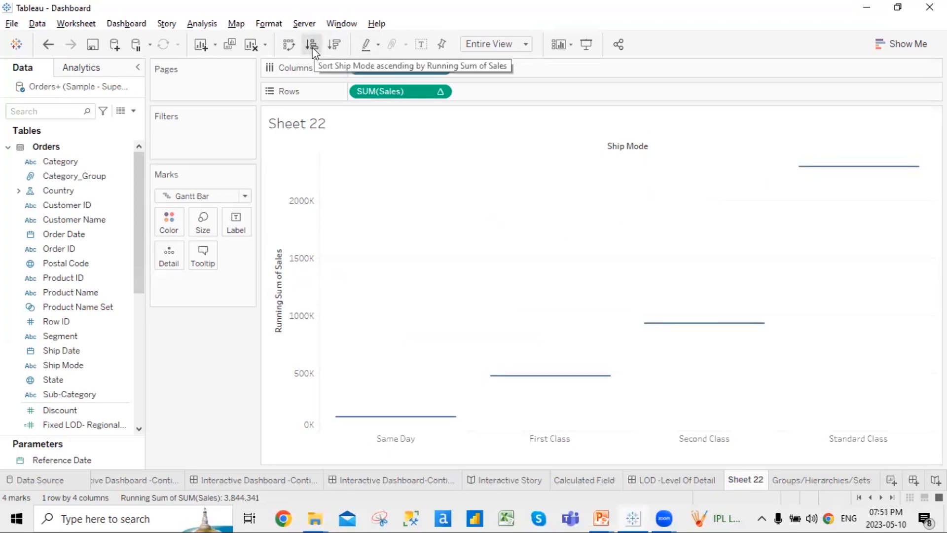
{"action": "left_click", "coordinate": [334, 46]}
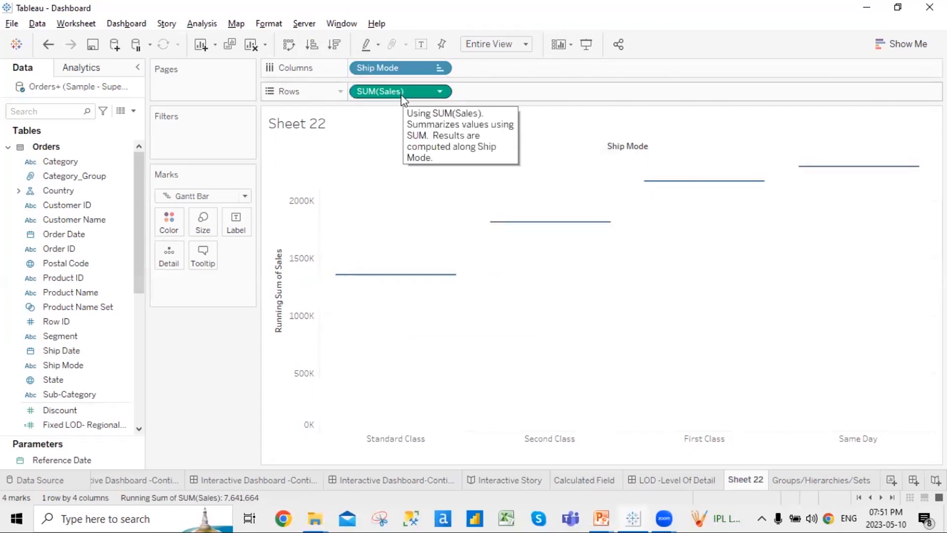
Size the Gantt bars by Sales, try Average at maximum width, then remove it
{"action": "left_click_drag", "start_coordinate": [398, 95], "coordinate": [206, 224]}
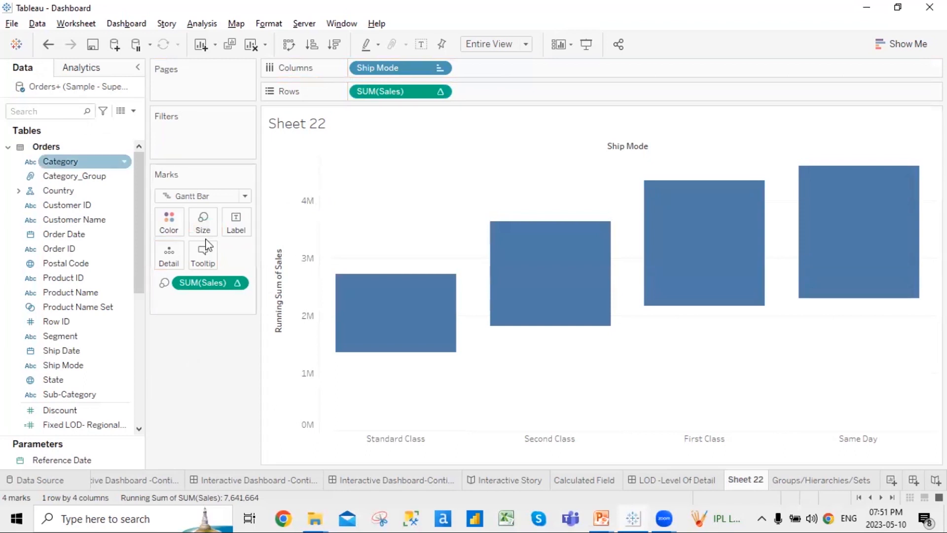
{"action": "right_click", "coordinate": [222, 294]}
{"action": "mouse_move", "coordinate": [292, 136]}
{"action": "key", "text": "Return"}
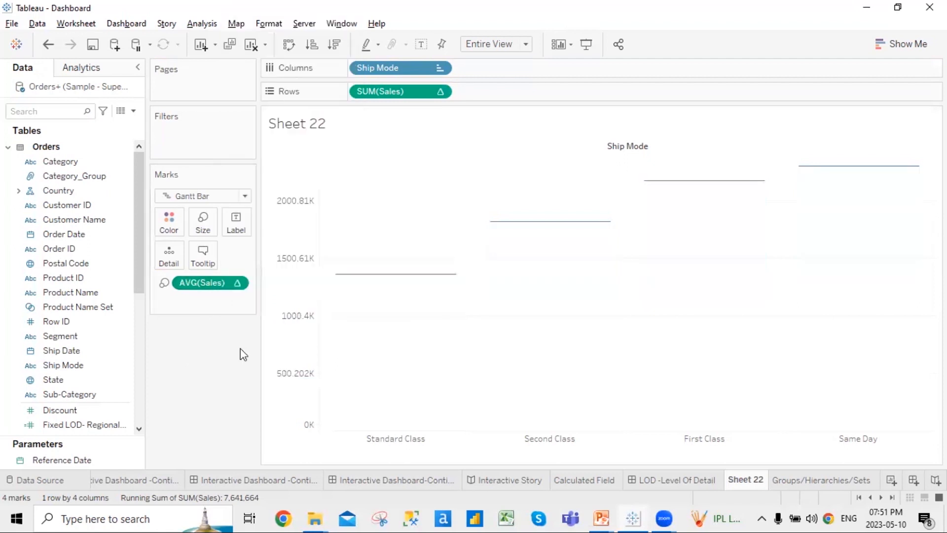
{"action": "left_click", "coordinate": [206, 228]}
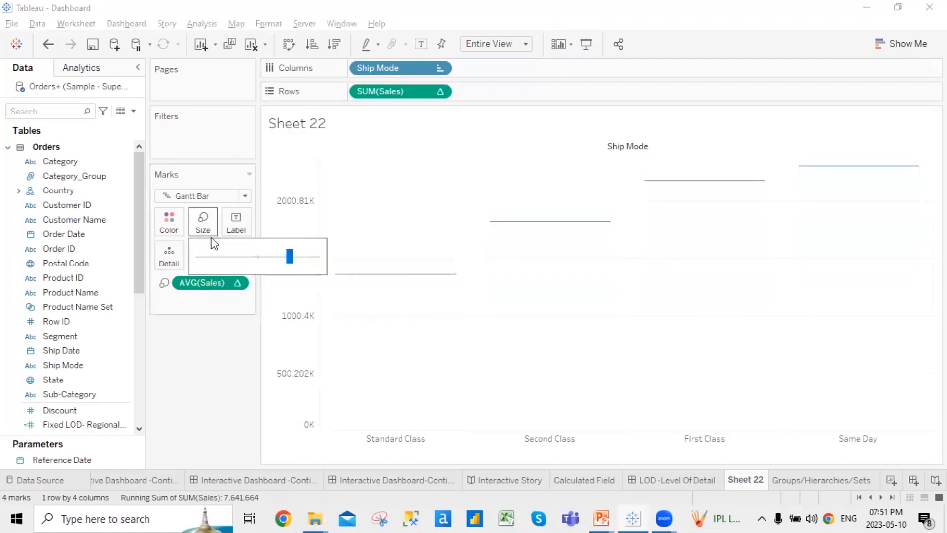
{"action": "mouse_move", "coordinate": [291, 257]}
{"action": "left_mouse_down"}
{"action": "mouse_move", "coordinate": [315, 256]}
{"action": "mouse_move", "coordinate": [246, 257]}
{"action": "mouse_move", "coordinate": [284, 256]}
{"action": "left_mouse_up"}
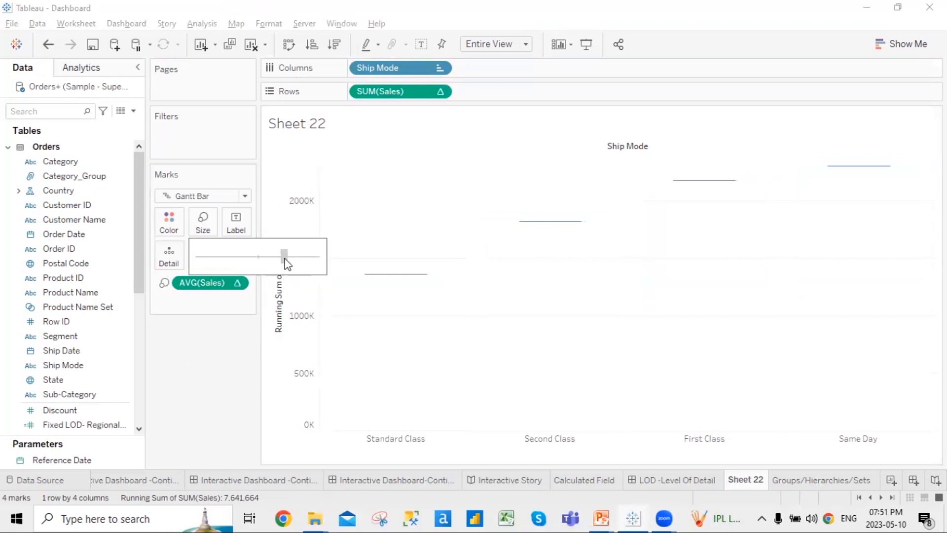
{"action": "right_click", "coordinate": [223, 291]}
{"action": "left_click", "coordinate": [259, 275]}
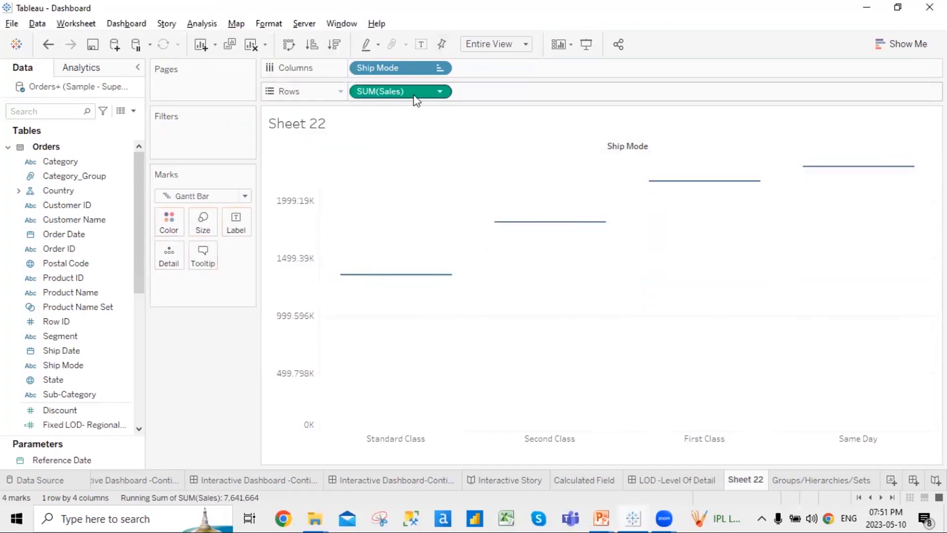
Re-add Sales to Size, switch it to Average, then back to Sum
{"action": "left_click", "coordinate": [59, 109]}
{"action": "type", "text": "s"}
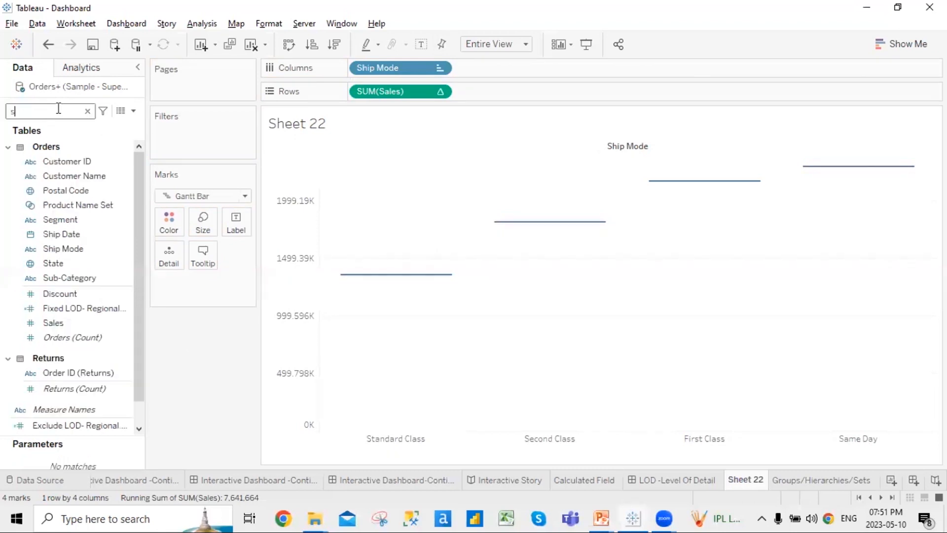
{"action": "type", "text": "a"}
{"action": "left_click_drag", "start_coordinate": [50, 187], "coordinate": [206, 226]}
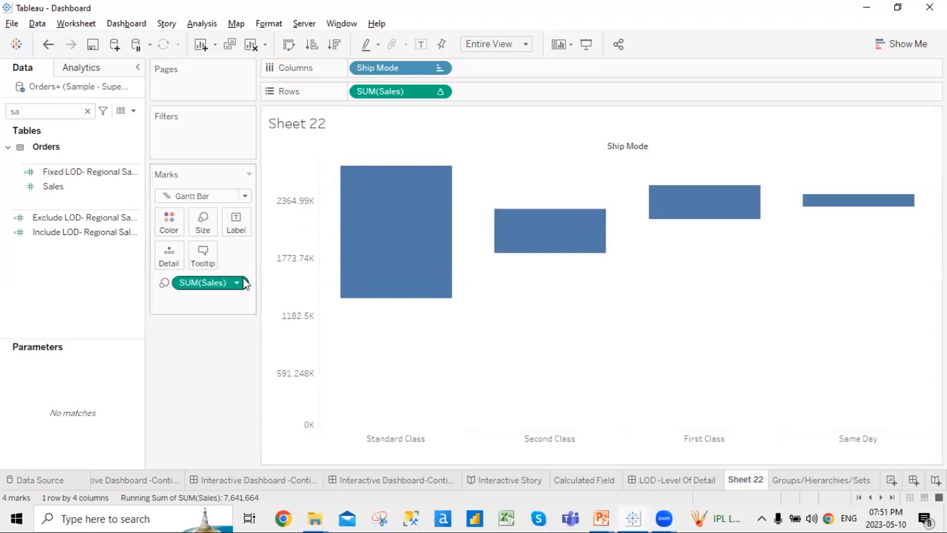
{"action": "left_click", "coordinate": [242, 282]}
{"action": "mouse_move", "coordinate": [309, 398]}
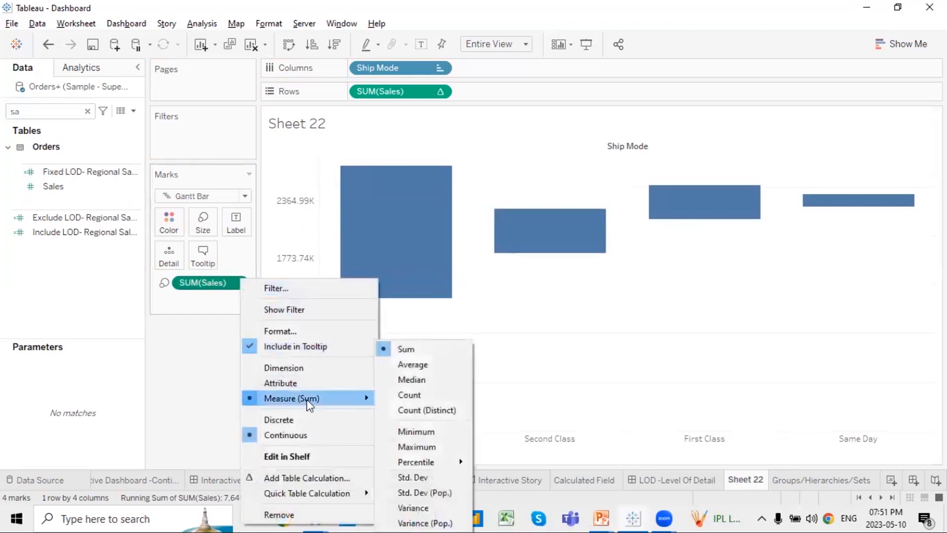
{"action": "left_click", "coordinate": [422, 367]}
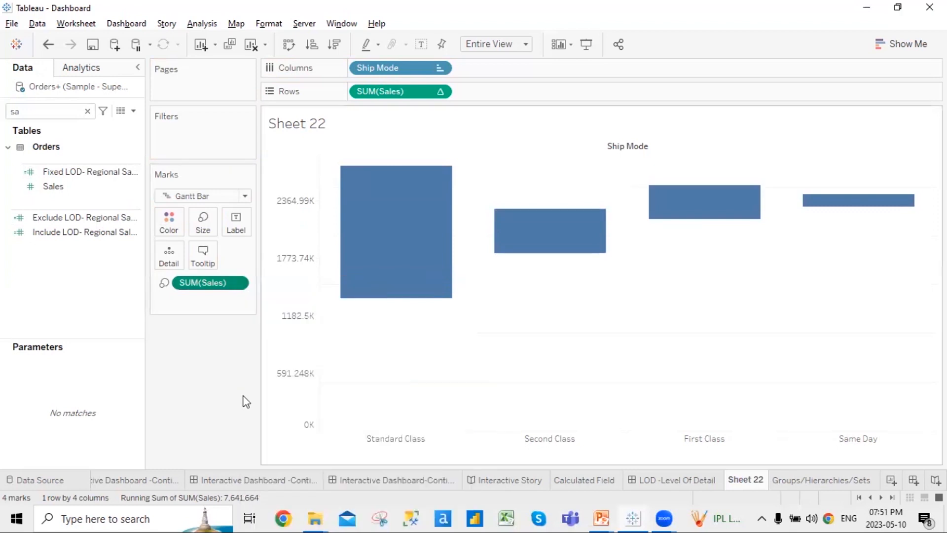
{"action": "left_click", "coordinate": [229, 279]}
{"action": "mouse_move", "coordinate": [305, 399]}
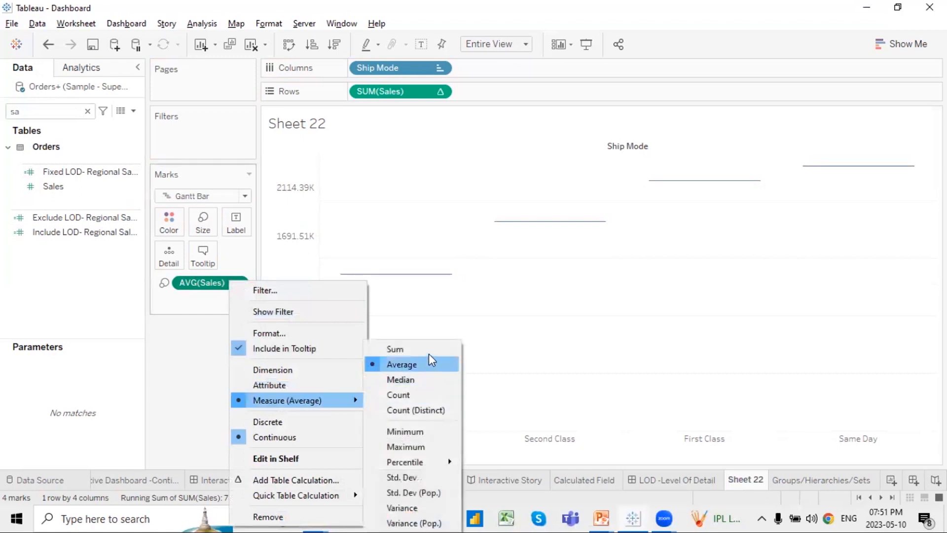
{"action": "left_click", "coordinate": [415, 349]}
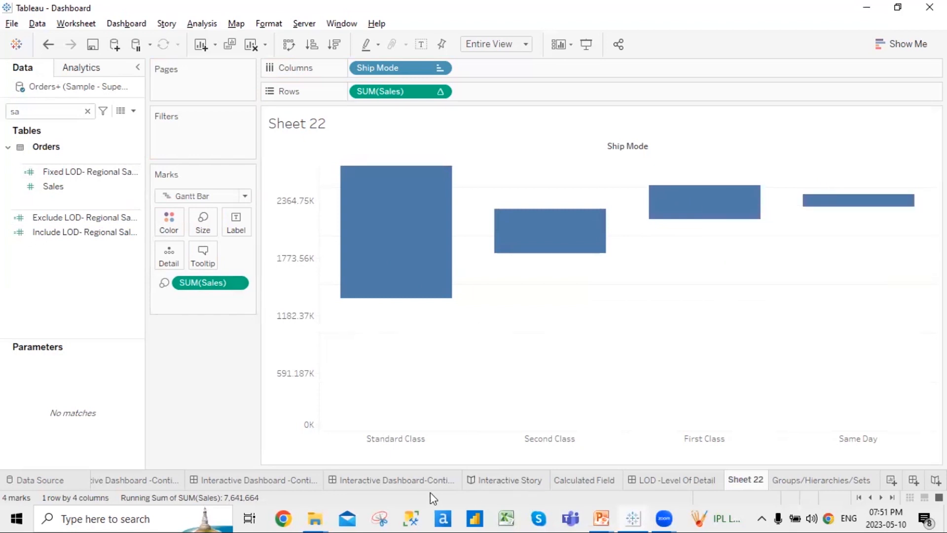
Check the Waterfall Chart worksheet from the dashboard, then return to Sheet 22
{"action": "left_click", "coordinate": [406, 481]}
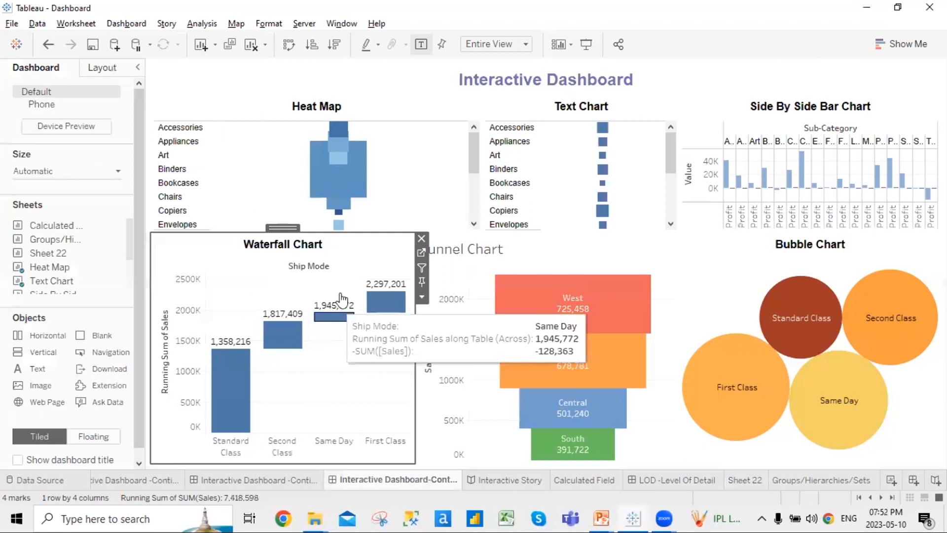
{"action": "left_click", "coordinate": [422, 255]}
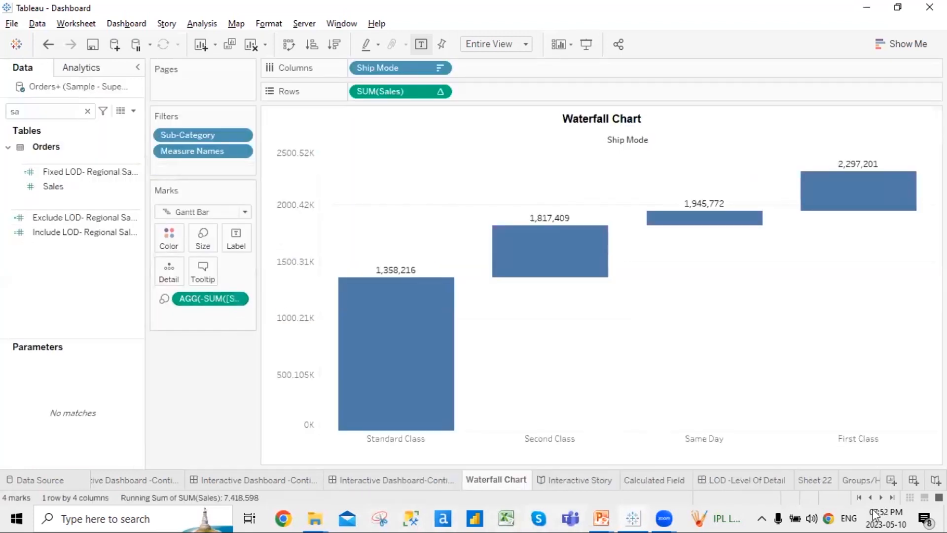
{"action": "left_click", "coordinate": [825, 481]}
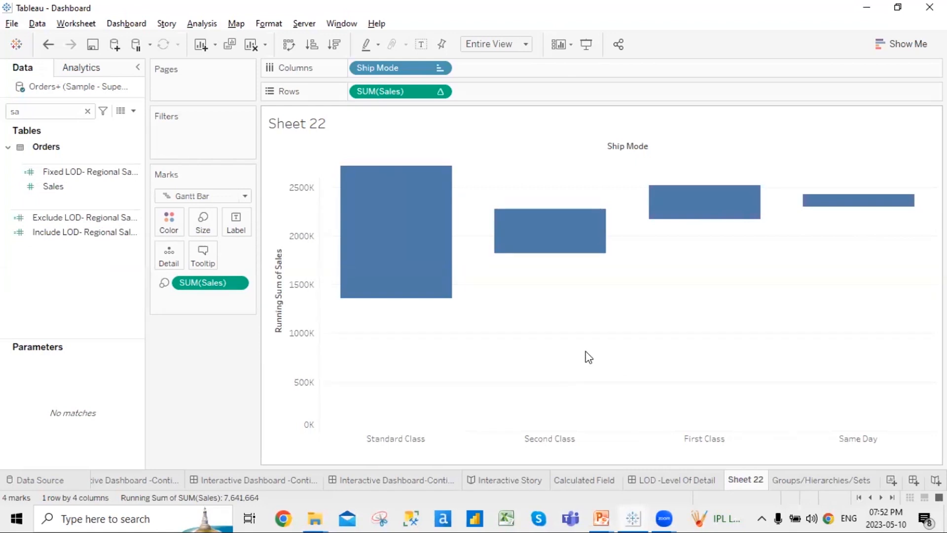
Switch the Size pill to Average and back to SUM(Sales), then edit it inline
{"action": "right_click", "coordinate": [237, 282]}
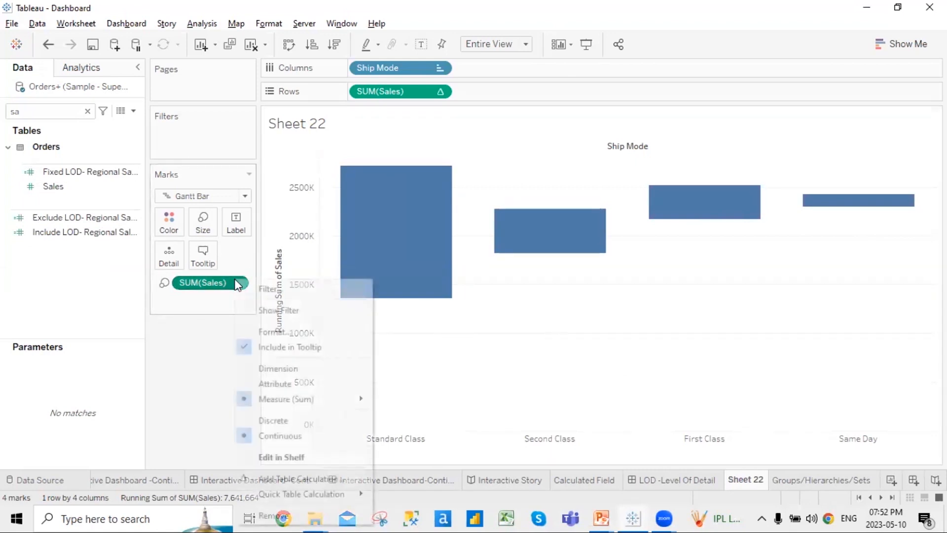
{"action": "mouse_move", "coordinate": [318, 398]}
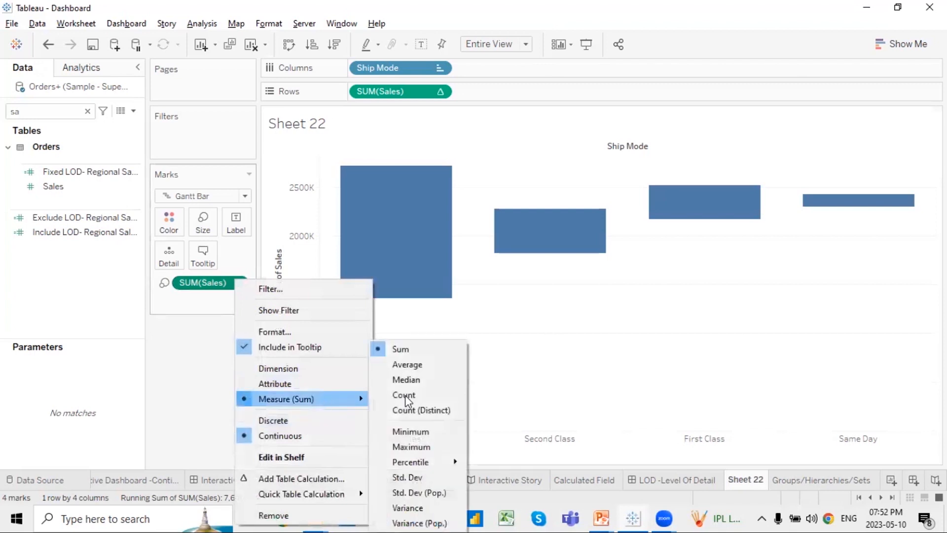
{"action": "left_click", "coordinate": [419, 371]}
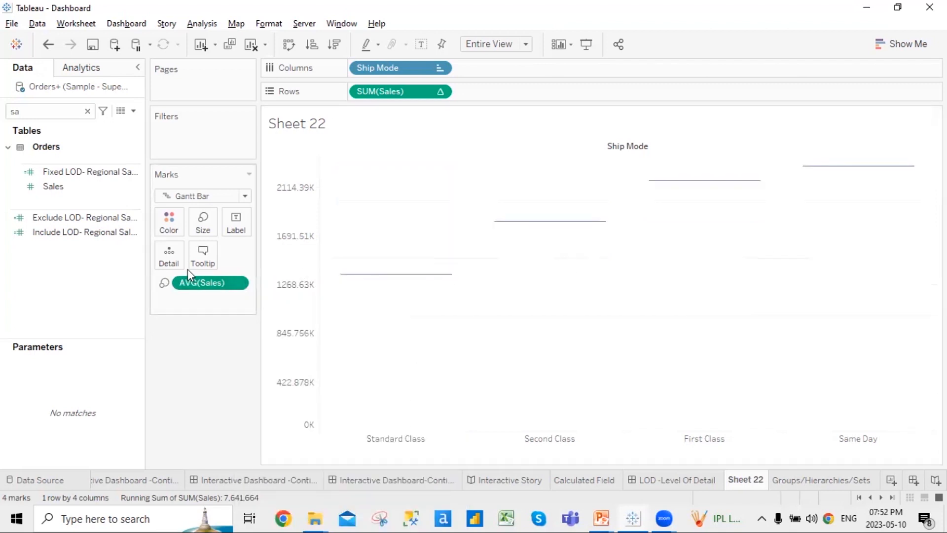
{"action": "right_click", "coordinate": [213, 286]}
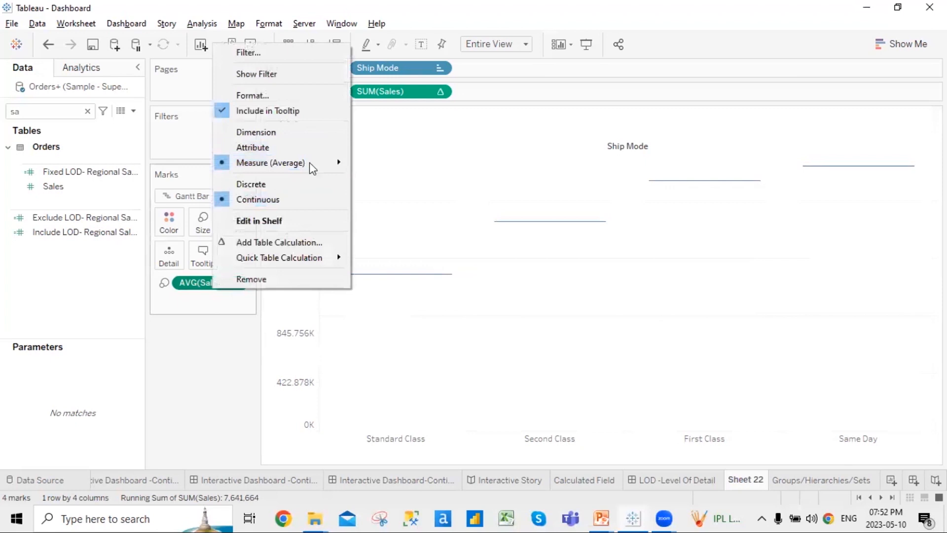
{"action": "double_click", "coordinate": [202, 284]}
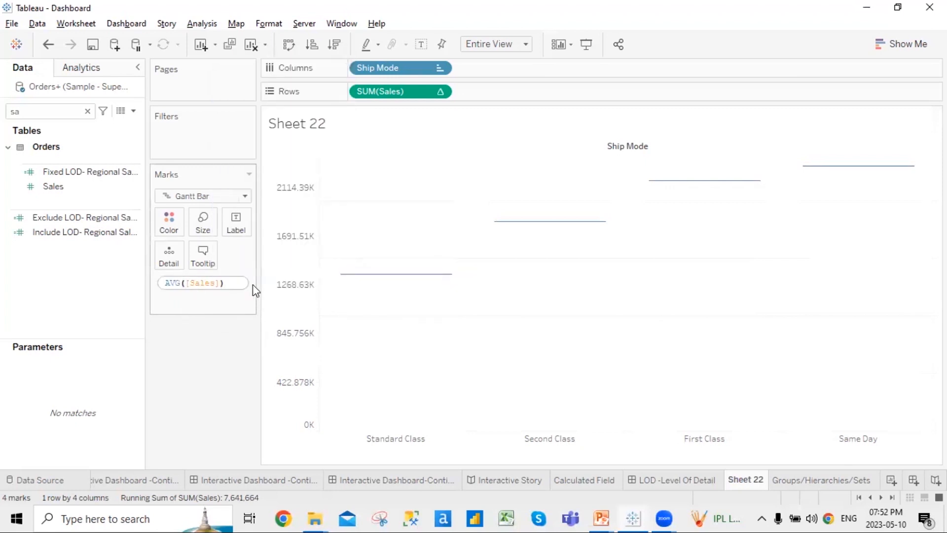
{"action": "key", "text": "Return"}
{"action": "right_click", "coordinate": [224, 283]}
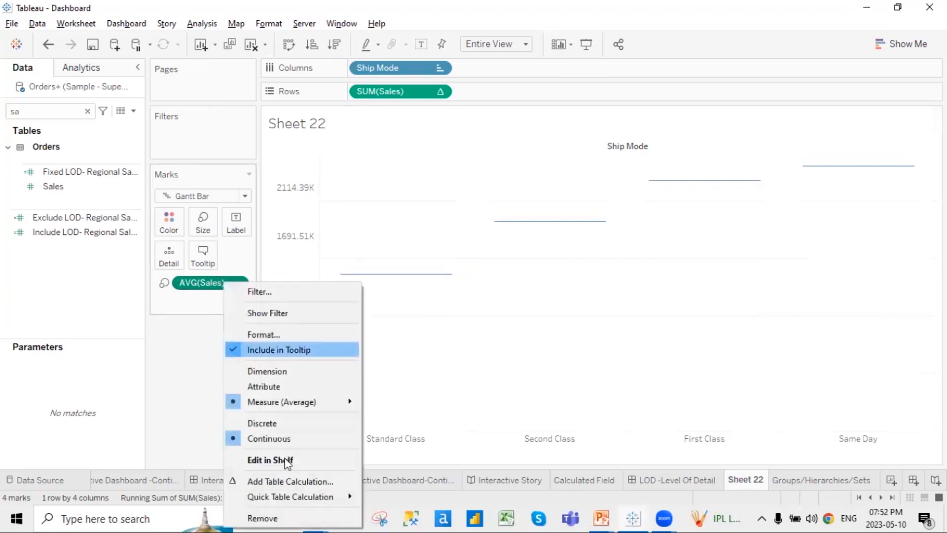
{"action": "mouse_move", "coordinate": [317, 403]}
{"action": "left_click", "coordinate": [405, 365]}
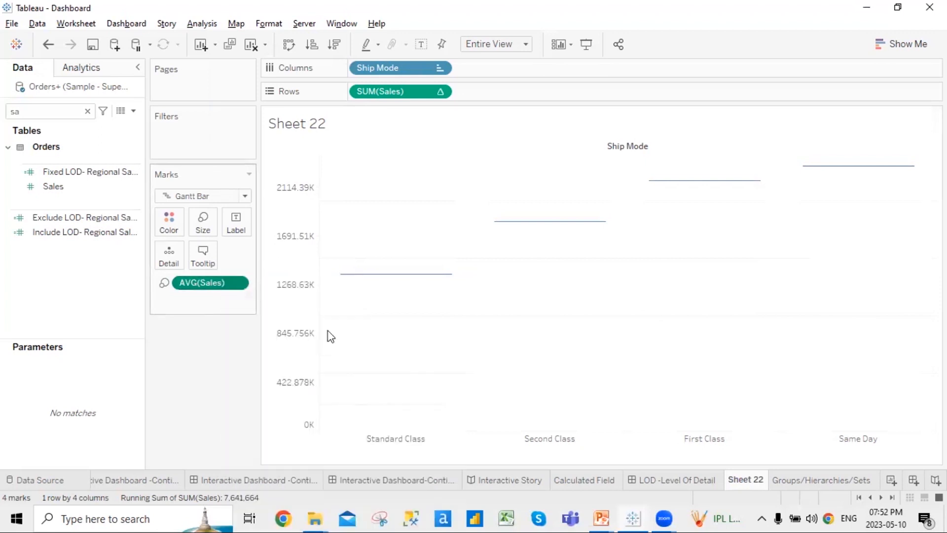
{"action": "right_click", "coordinate": [228, 285]}
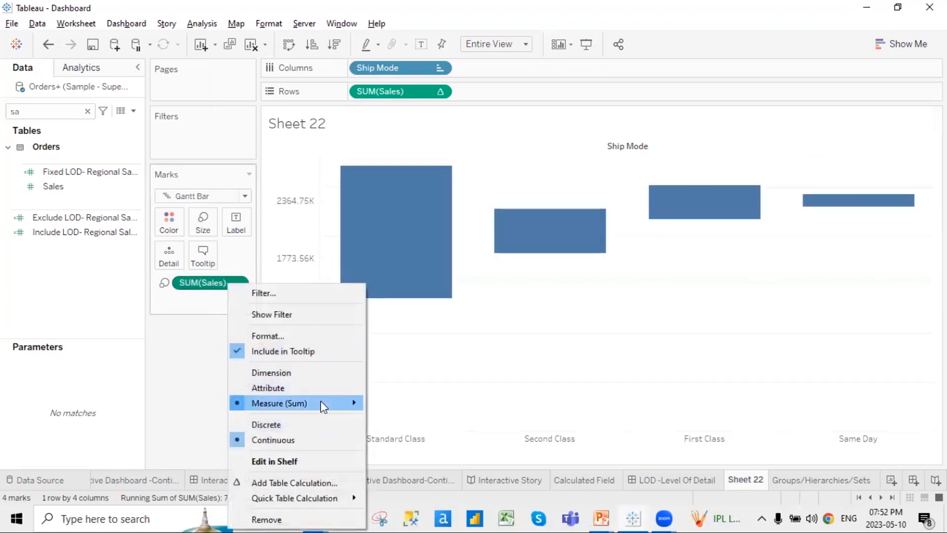
{"action": "double_click", "coordinate": [213, 282]}
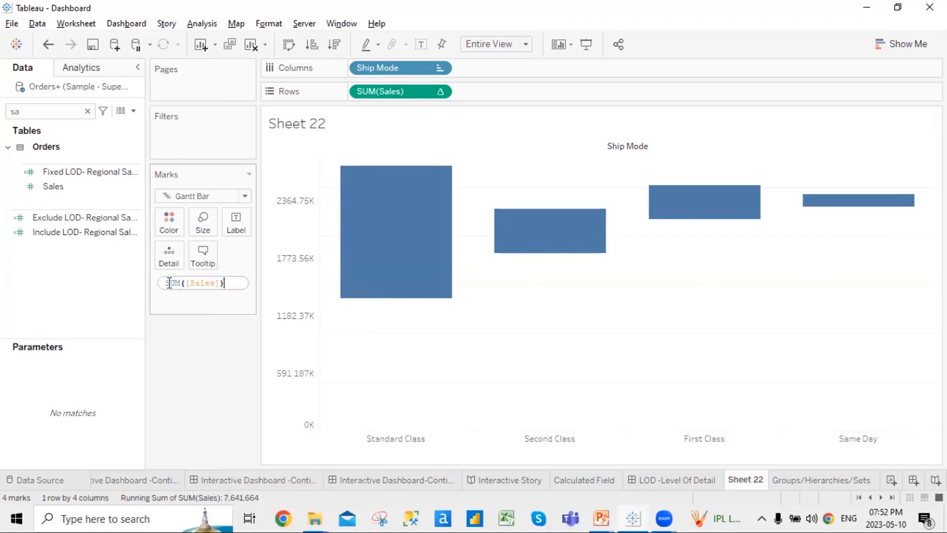
Change the size formula to -SUM([Sales]) and clear the 'sa' field search
{"action": "type", "text": "-SUM(.."}
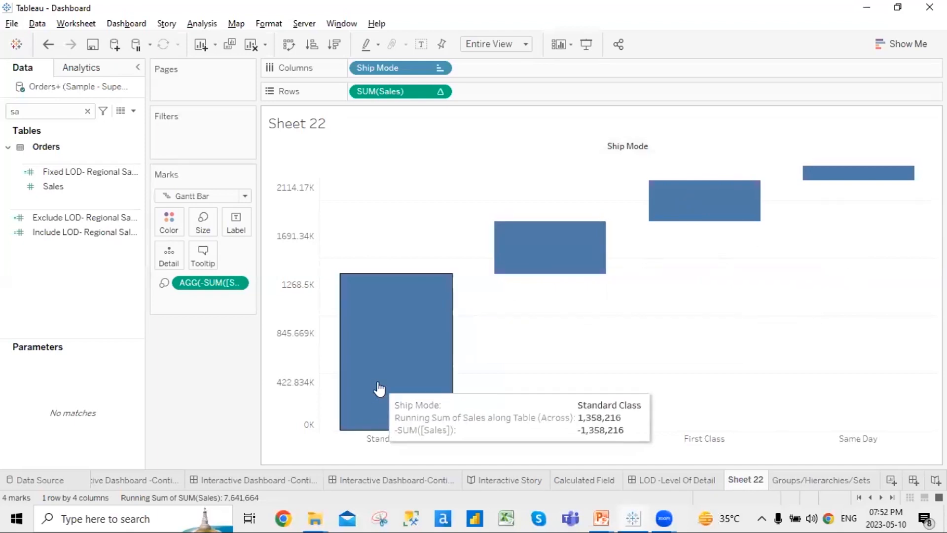
{"action": "right_click", "coordinate": [239, 279]}
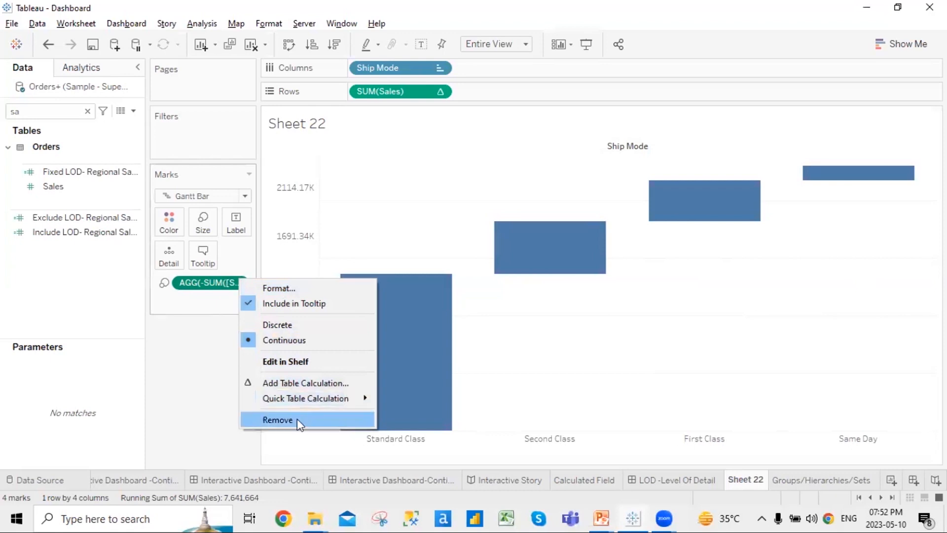
{"action": "left_click", "coordinate": [177, 323]}
{"action": "right_click", "coordinate": [226, 281]}
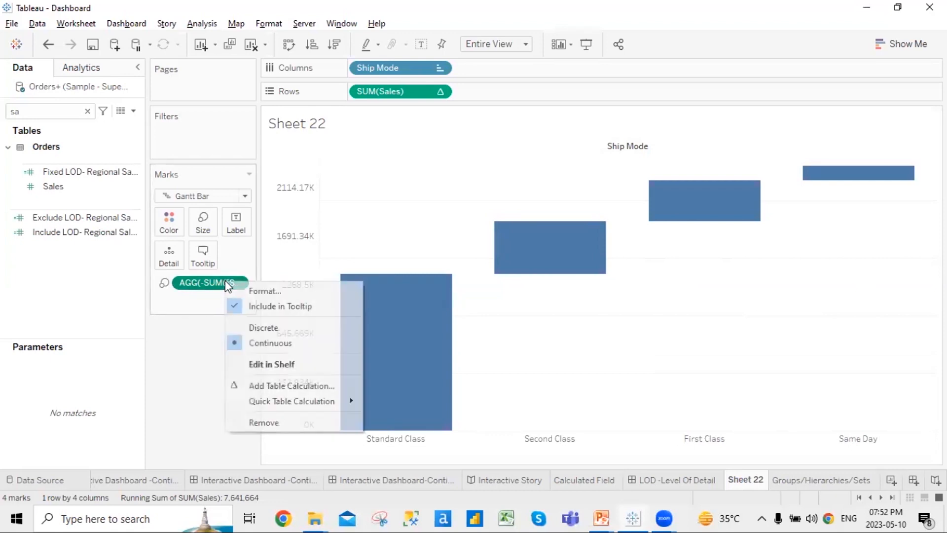
{"action": "left_click", "coordinate": [208, 363]}
{"action": "mouse_move", "coordinate": [412, 412]}
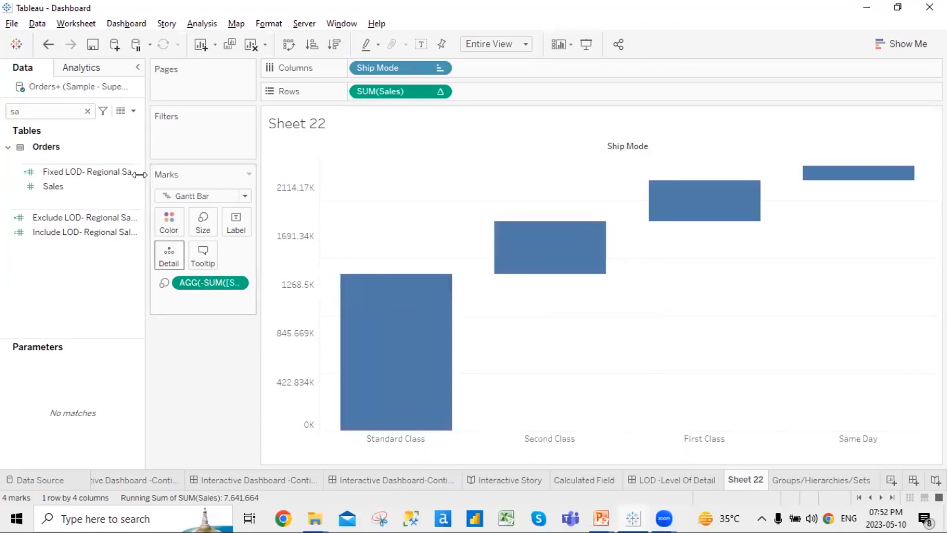
{"action": "left_click", "coordinate": [87, 111]}
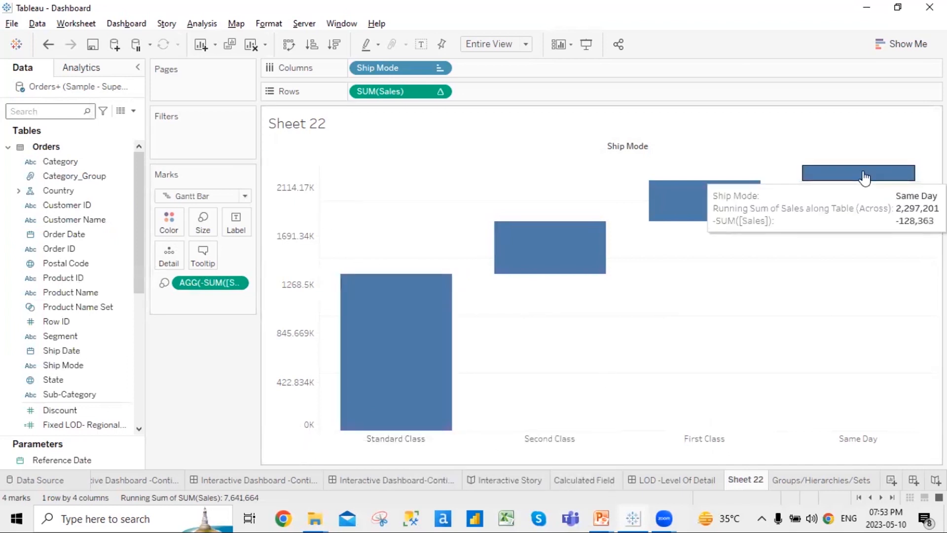
On the Waterfall Chart worksheet, widen the bars with the Size slider and toggle mark labels
{"action": "left_click", "coordinate": [398, 481]}
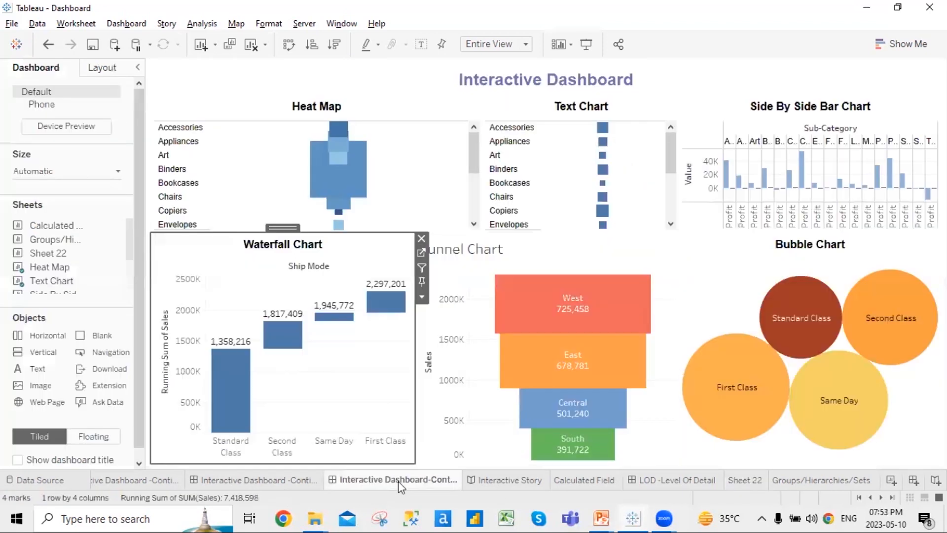
{"action": "left_click", "coordinate": [421, 252]}
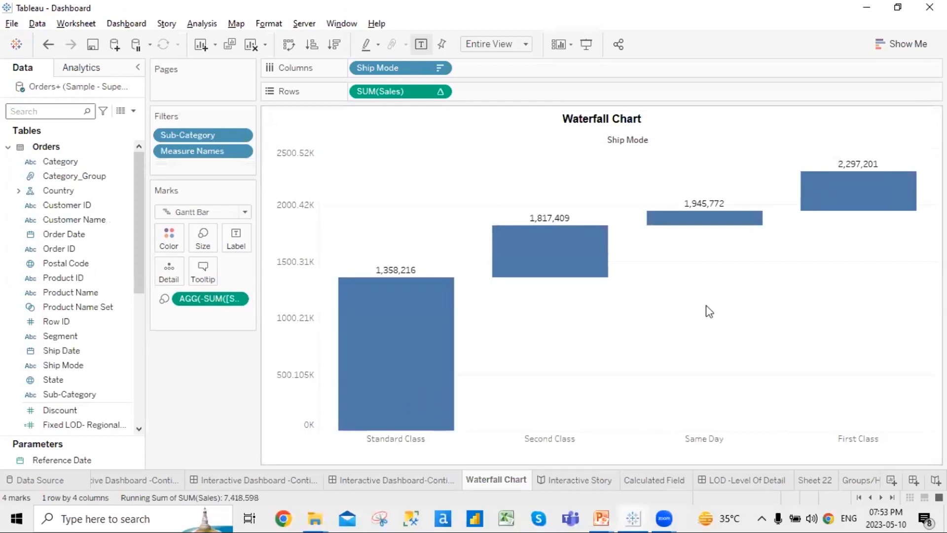
{"action": "left_click", "coordinate": [204, 238]}
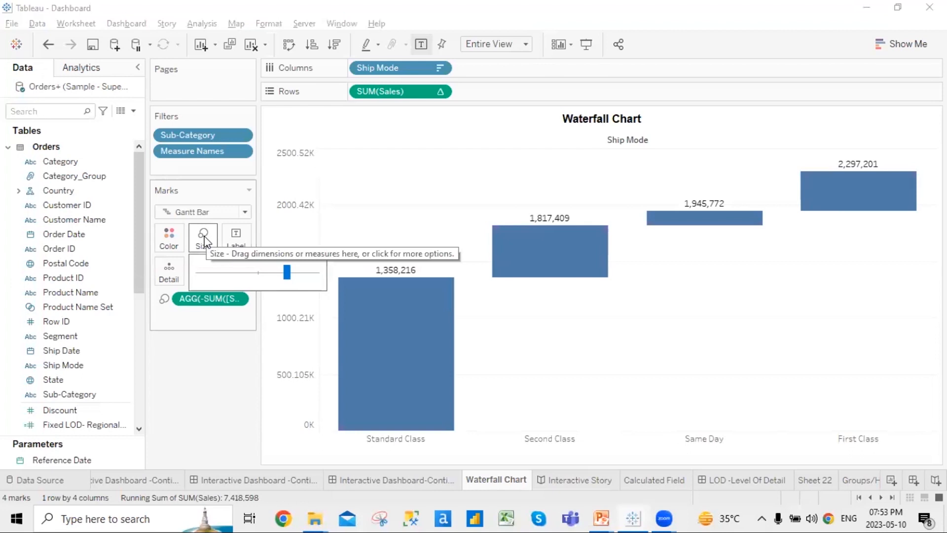
{"action": "left_click_drag", "start_coordinate": [287, 271], "coordinate": [301, 275]}
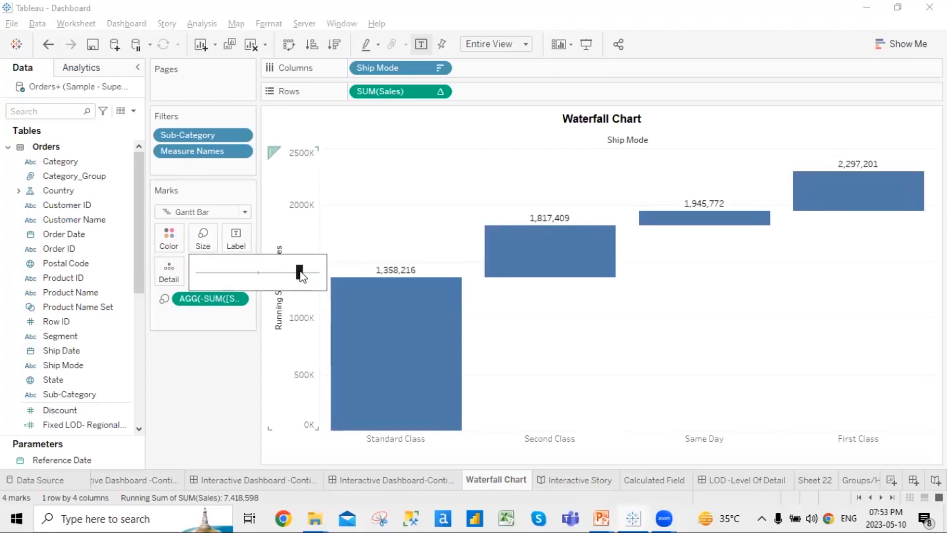
{"action": "left_click", "coordinate": [192, 379]}
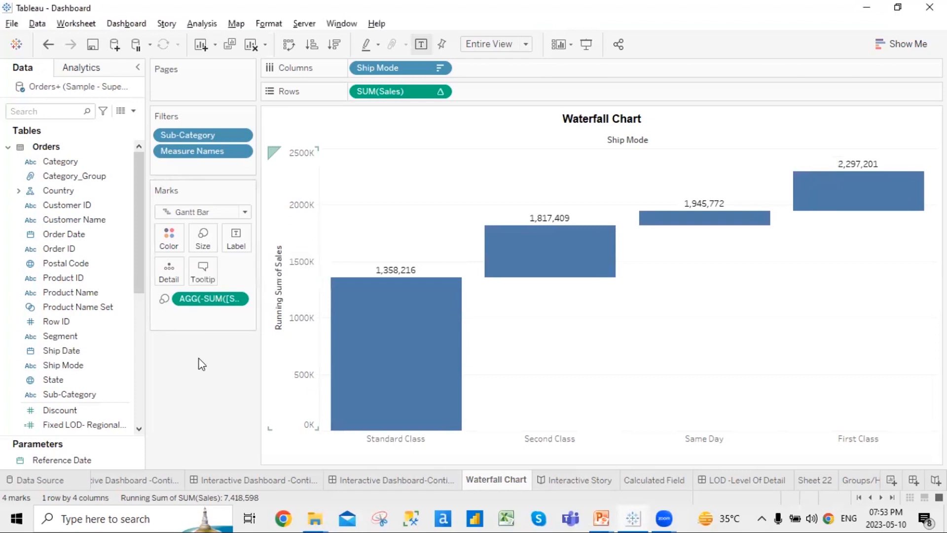
{"action": "left_click", "coordinate": [421, 44]}
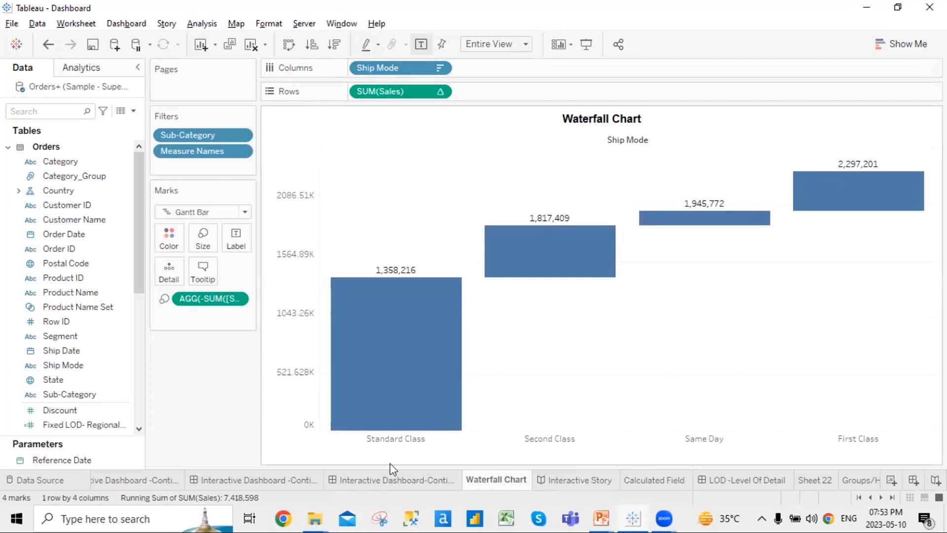
Open the Funnel Chart worksheet from the Interactive Dashboard
{"action": "left_click", "coordinate": [426, 481]}
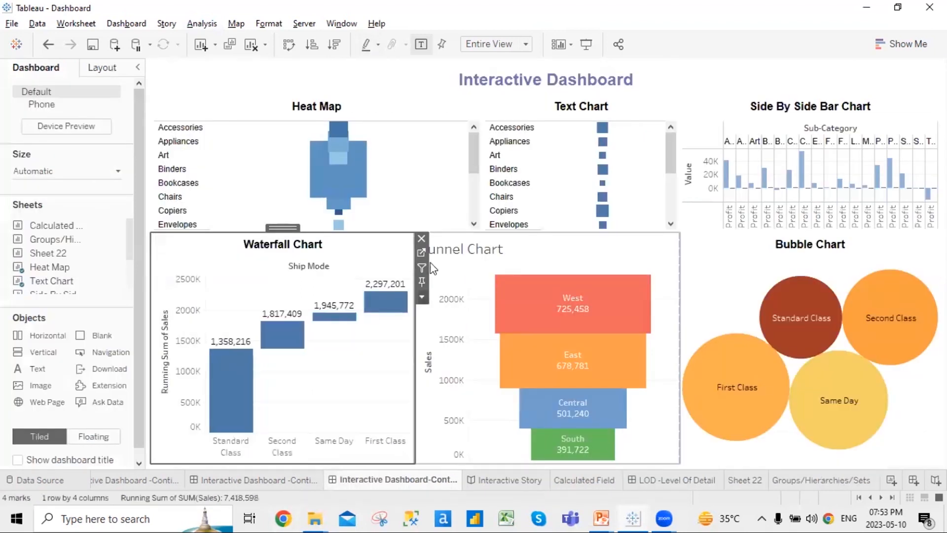
{"action": "left_click", "coordinate": [465, 260]}
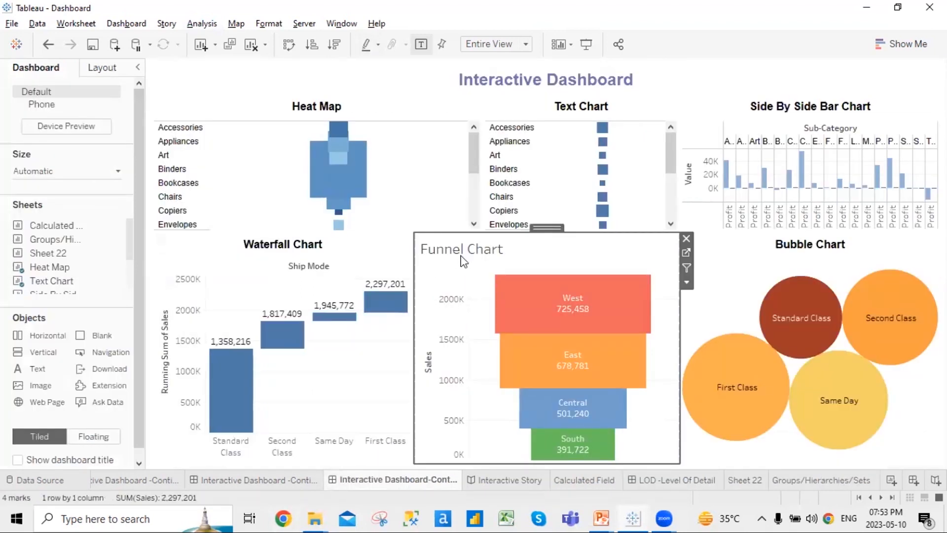
{"action": "left_click", "coordinate": [686, 253]}
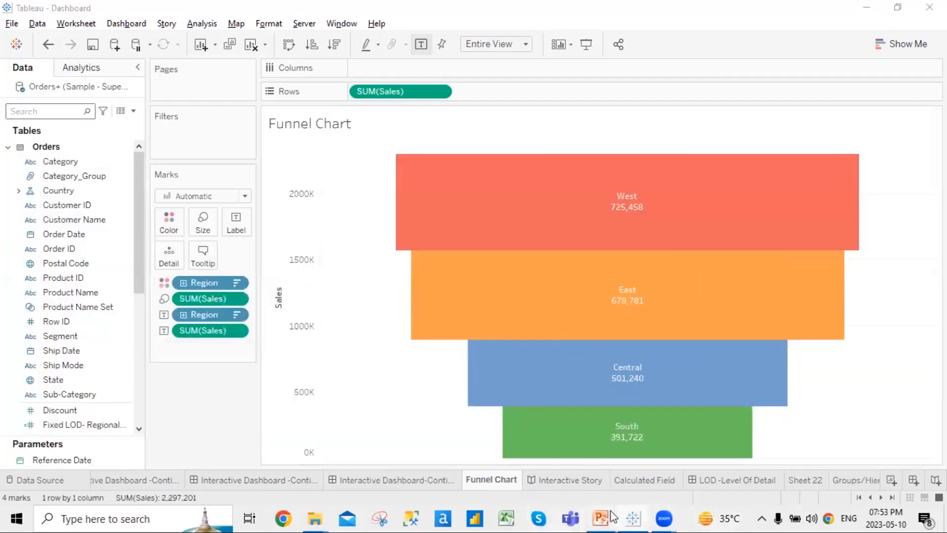
Advance the PowerPoint slide show to the Bubble Chart slide, then switch back to Tableau
{"action": "mouse_move", "coordinate": [601, 518]}
{"action": "left_click", "coordinate": [647, 464]}
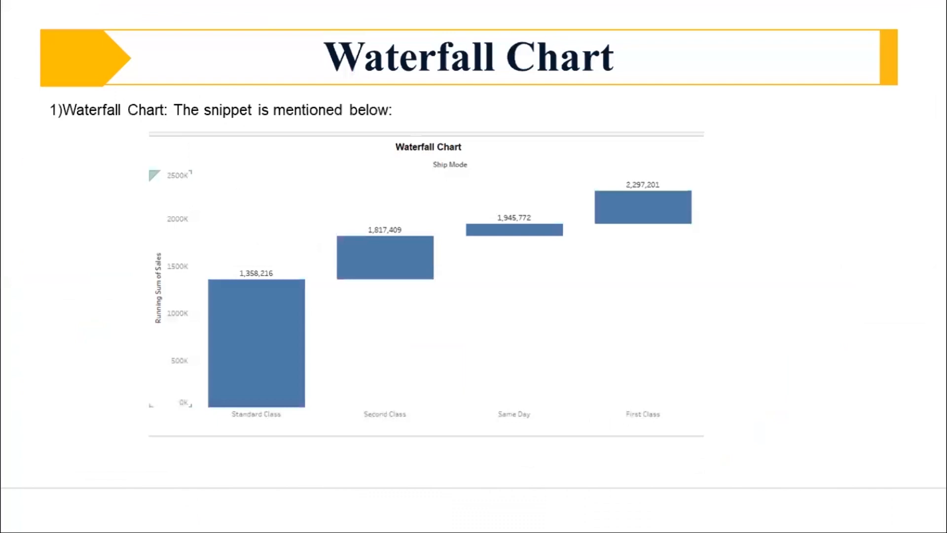
{"action": "key", "text": "Right"}
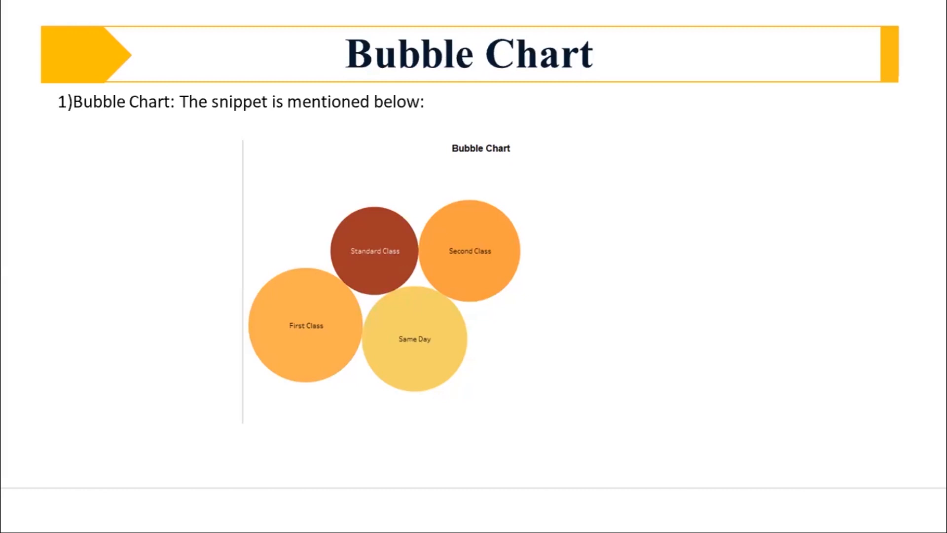
{"action": "key", "text": "alt+Tab"}
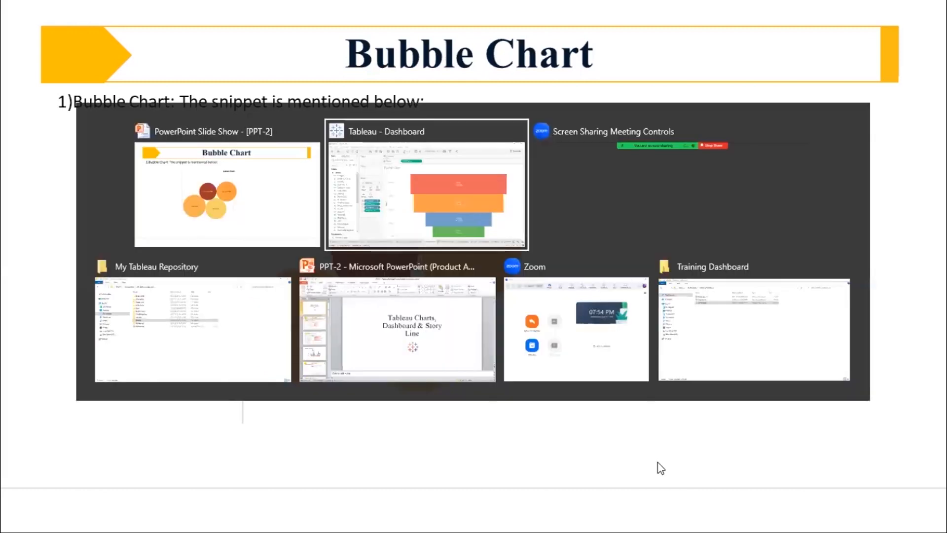
View the Bubble Chart worksheet from the Interactive Dashboard, then return to Sheet 22
{"action": "left_click", "coordinate": [425, 481]}
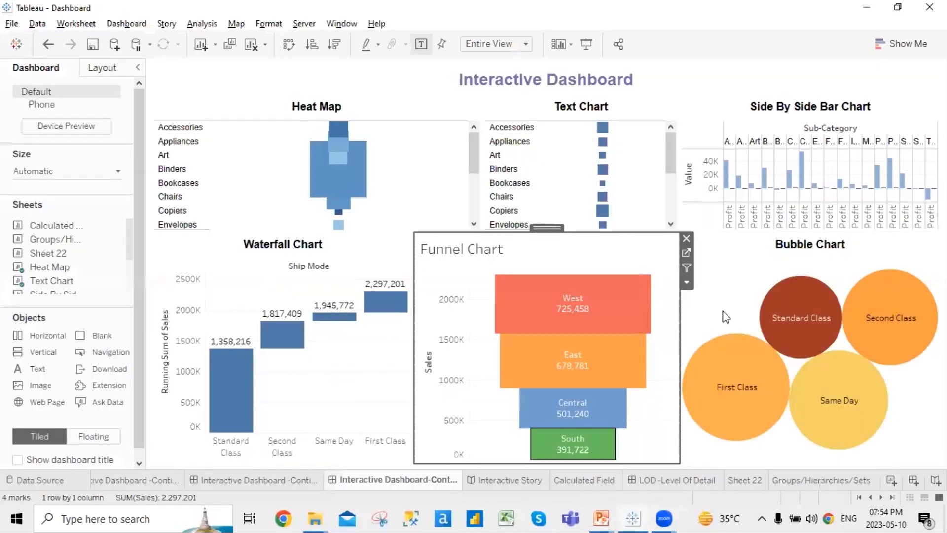
{"action": "left_click", "coordinate": [672, 251]}
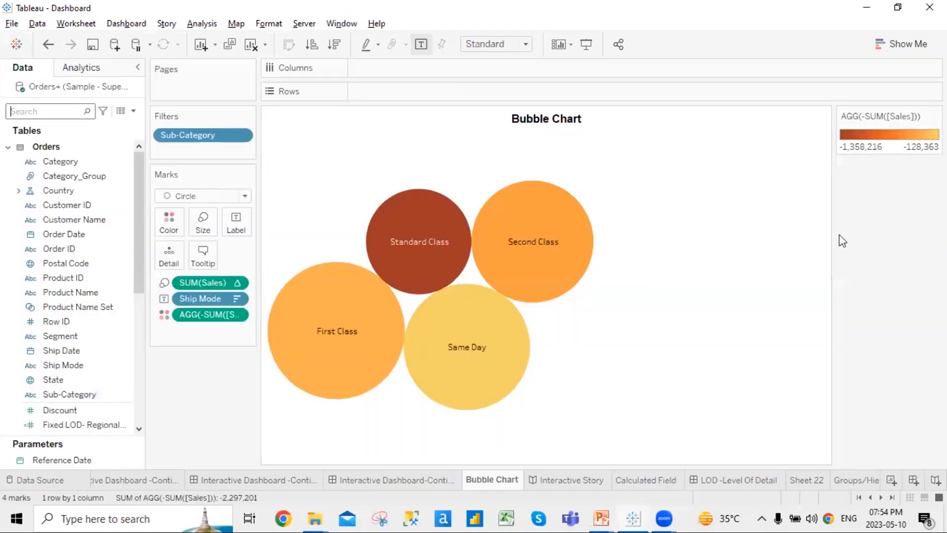
{"action": "left_click", "coordinate": [803, 481]}
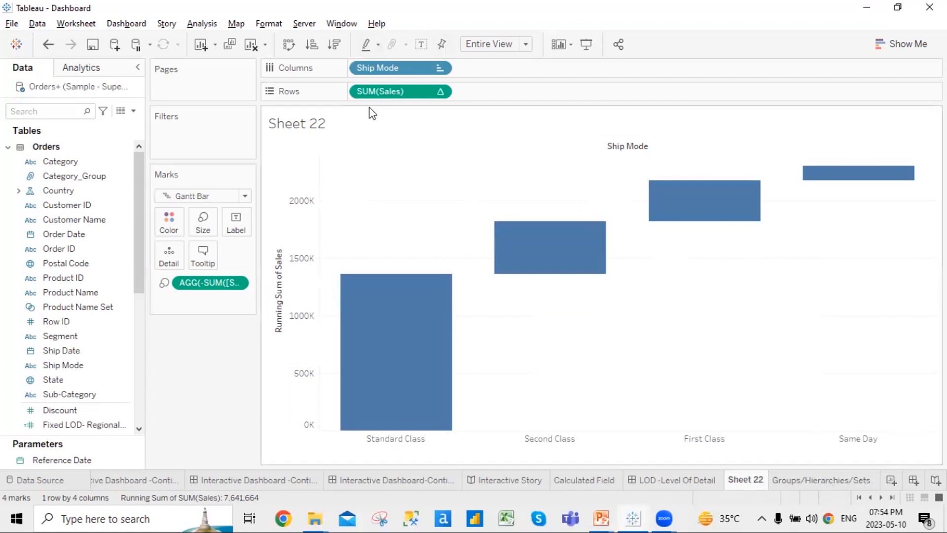
Clear the running-total calculation from SUM(Sales) and remove the negated sales field from Marks
{"action": "right_click", "coordinate": [395, 89]}
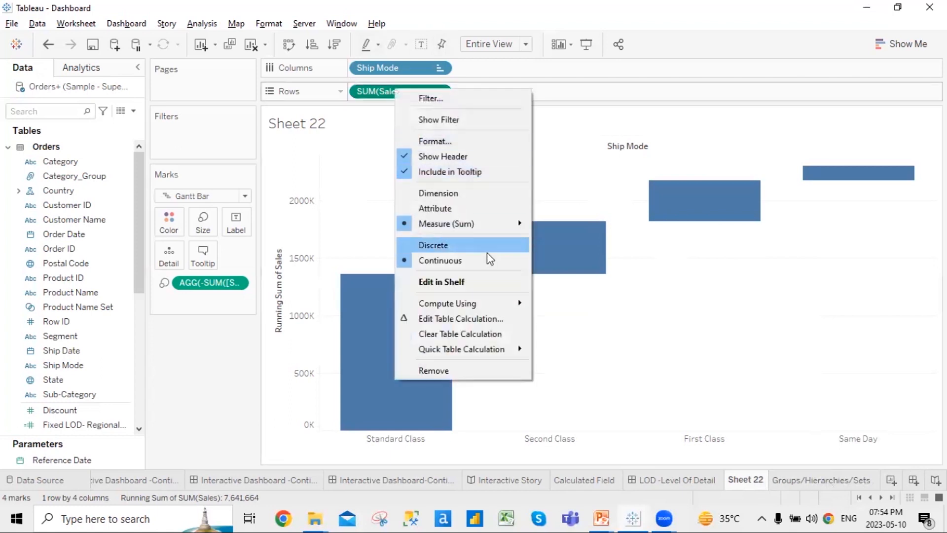
{"action": "left_click", "coordinate": [467, 331]}
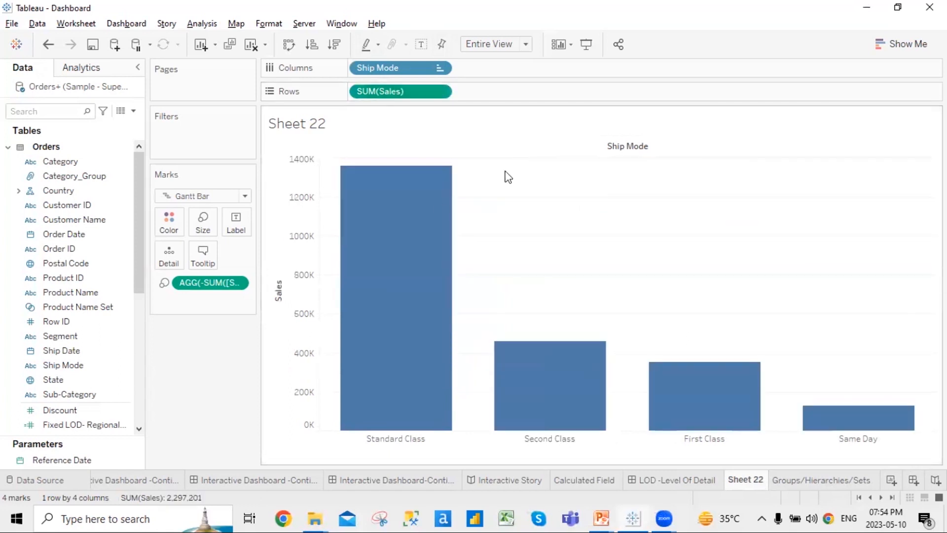
{"action": "right_click", "coordinate": [237, 284]}
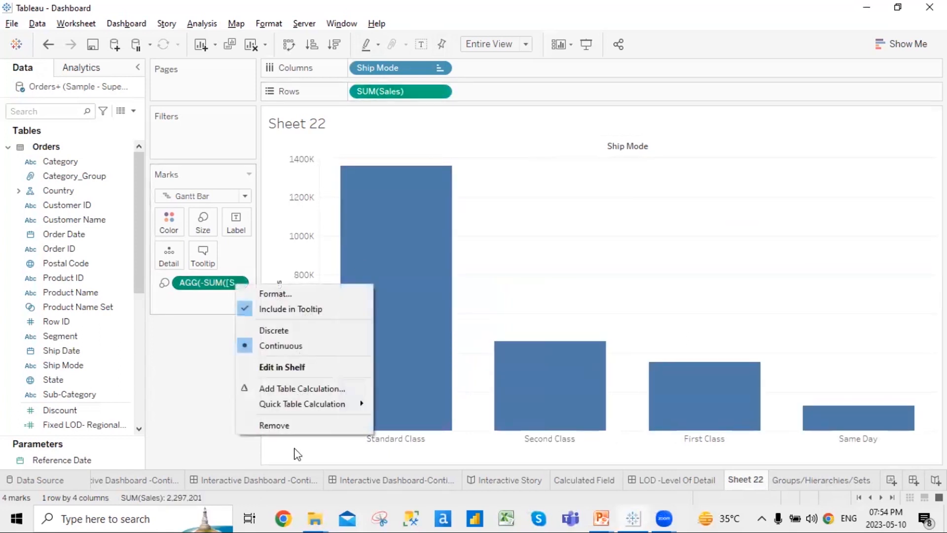
{"action": "left_click", "coordinate": [306, 425]}
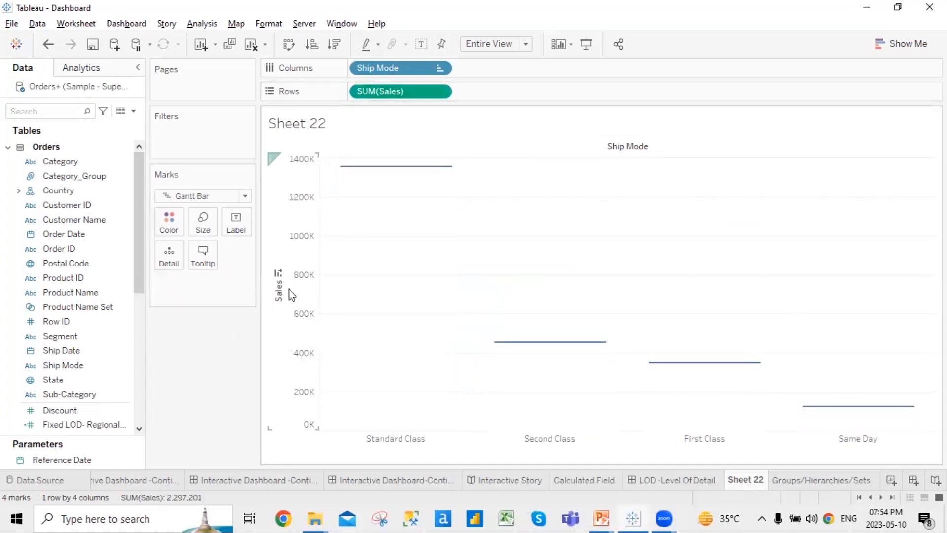
Set the marks back to plain bars and bring up Show Me's suggested chart types
{"action": "left_click", "coordinate": [245, 195]}
{"action": "key", "text": "Escape"}
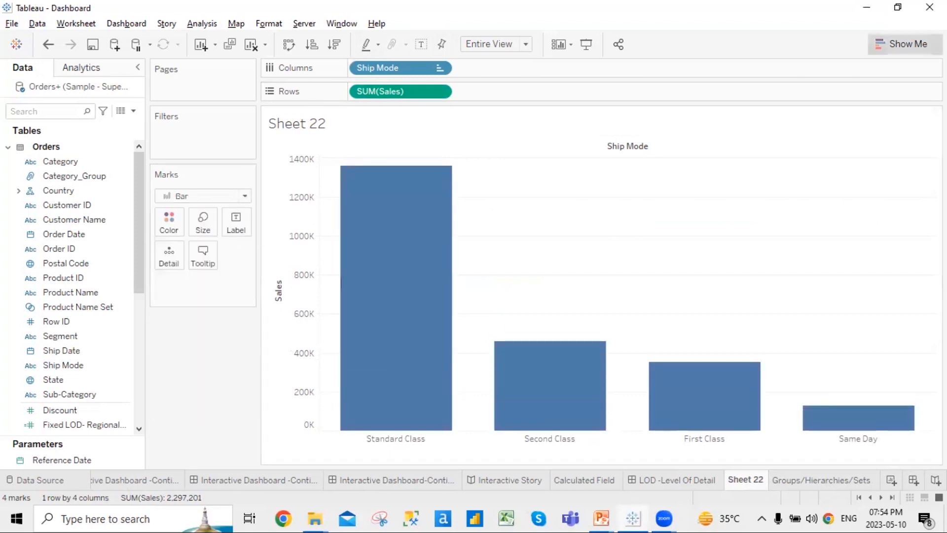
{"action": "key", "text": "ctrl+1"}
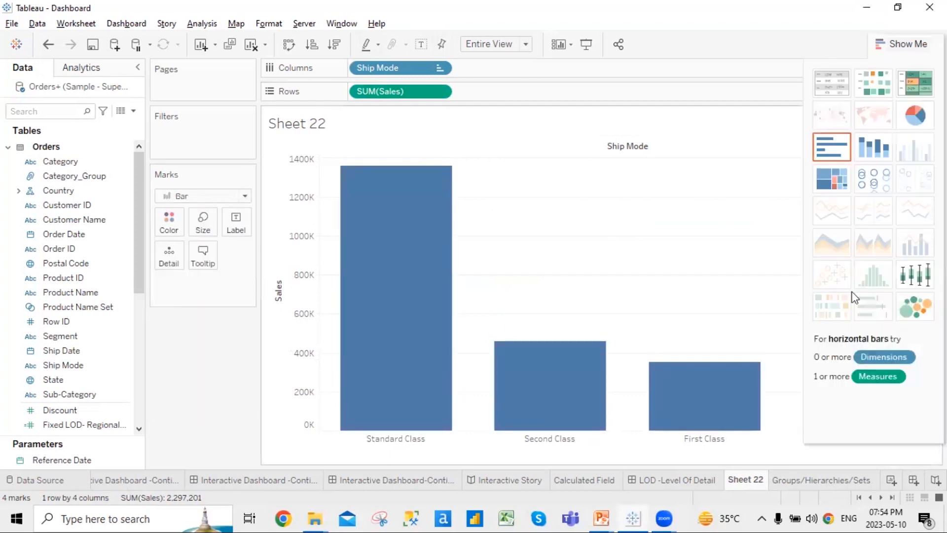
Turn Sheet 22 into packed bubbles, move the Ship Mode legend left, and return to the Interactive Dashboard
{"action": "left_click", "coordinate": [918, 298]}
{"action": "left_click", "coordinate": [908, 44]}
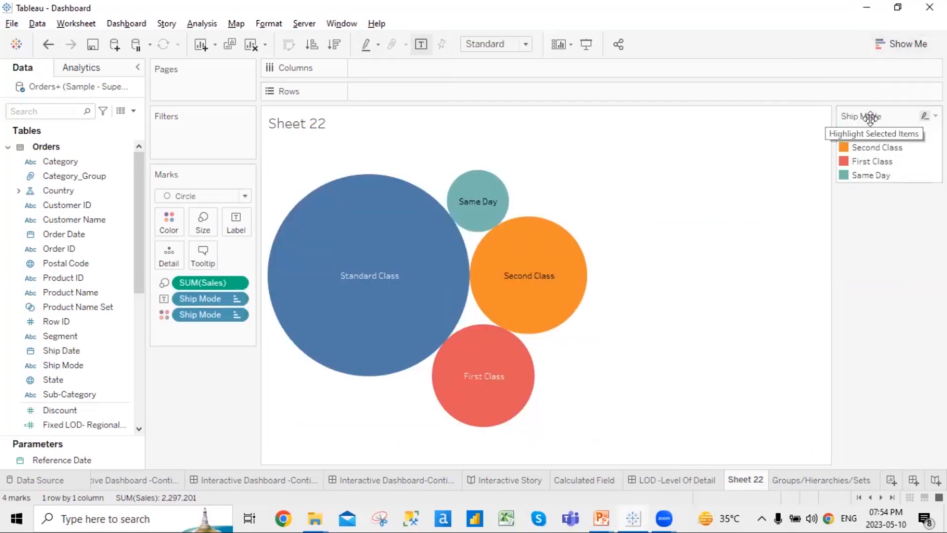
{"action": "left_click_drag", "start_coordinate": [206, 317], "coordinate": [179, 360]}
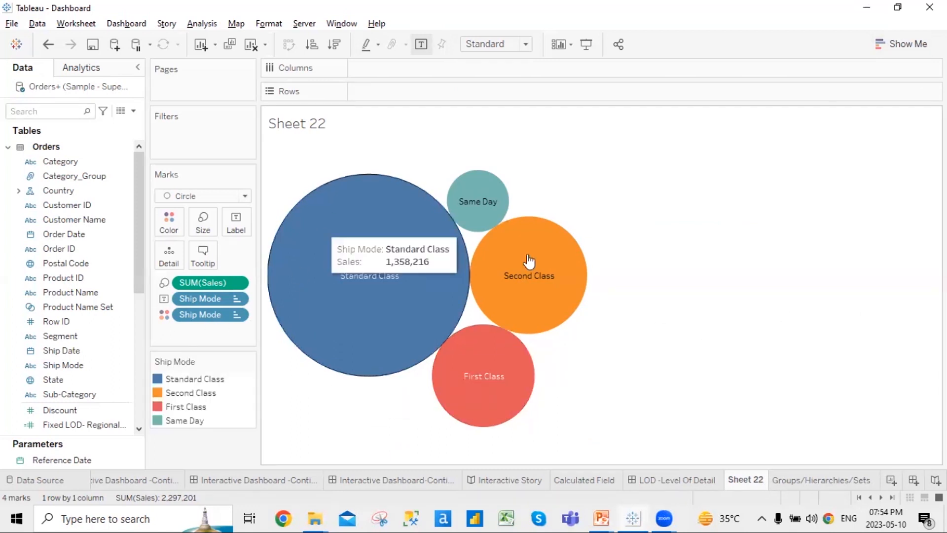
{"action": "mouse_move", "coordinate": [407, 298]}
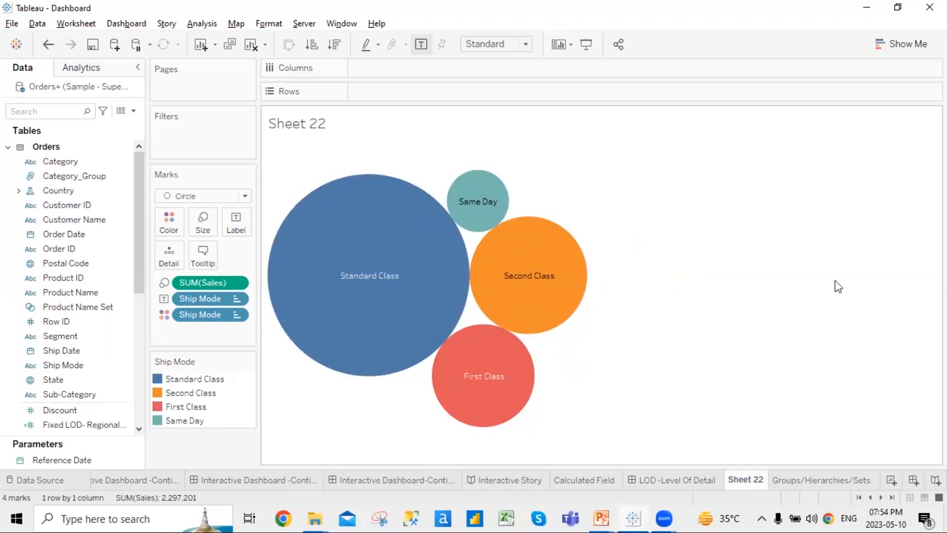
{"action": "left_click", "coordinate": [399, 480]}
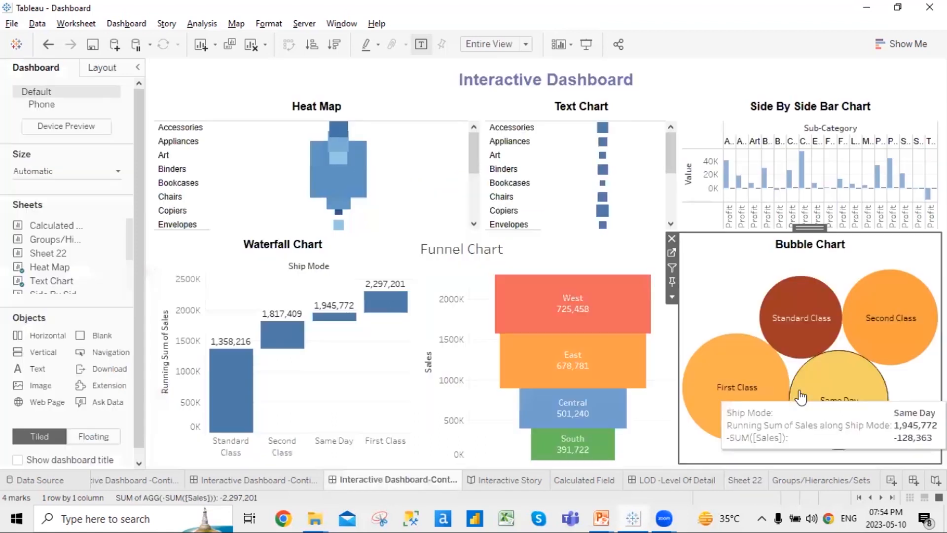
Advance the running PowerPoint slide show to the Funnel Chart slide
{"action": "left_click", "coordinate": [601, 518]}
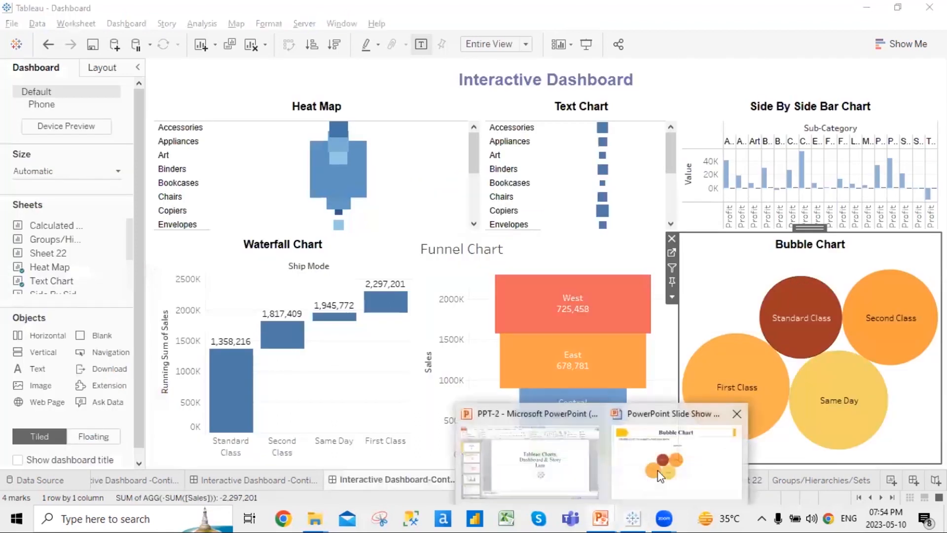
{"action": "left_click", "coordinate": [660, 477]}
{"action": "key", "text": "Right"}
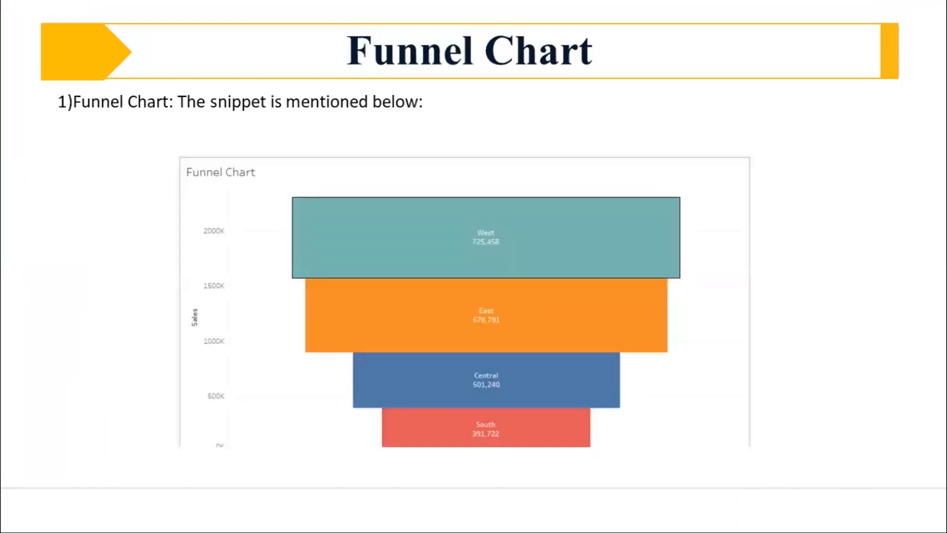
Back in Tableau, open the Funnel Chart worksheet from the Interactive Dashboard
{"action": "key", "text": "alt+Tab"}
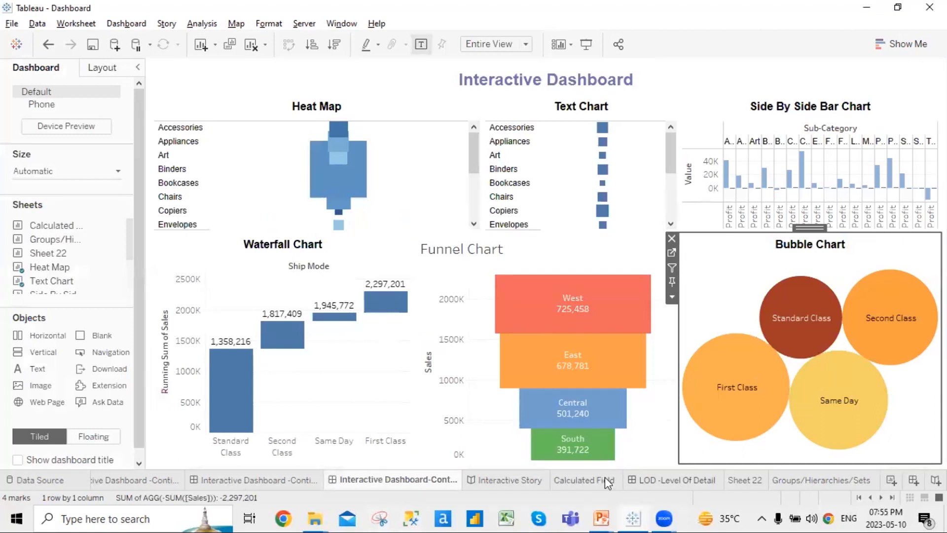
{"action": "left_click", "coordinate": [495, 265]}
{"action": "left_click", "coordinate": [686, 254]}
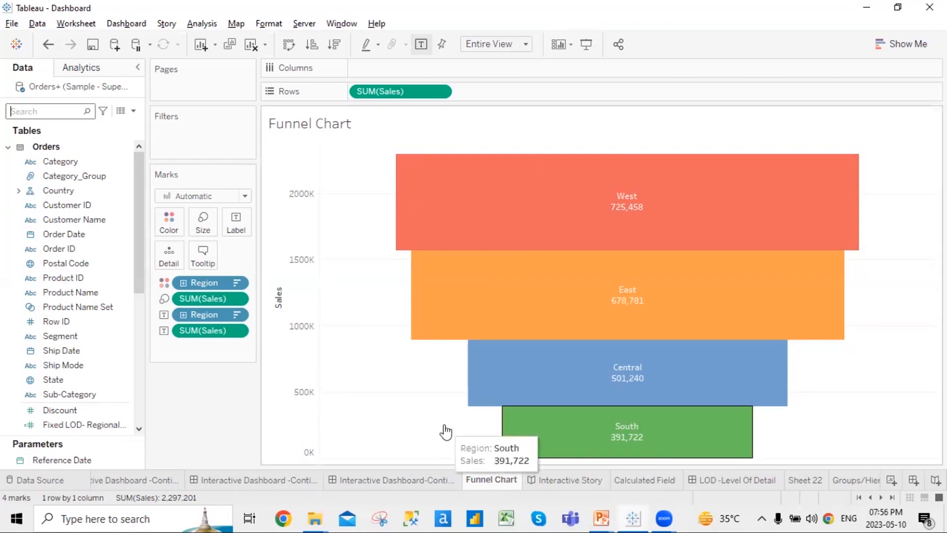
On Sheet 22, remove both Ship Mode fields and SUM(Sales) to empty the bubble chart
{"action": "left_click", "coordinate": [804, 481]}
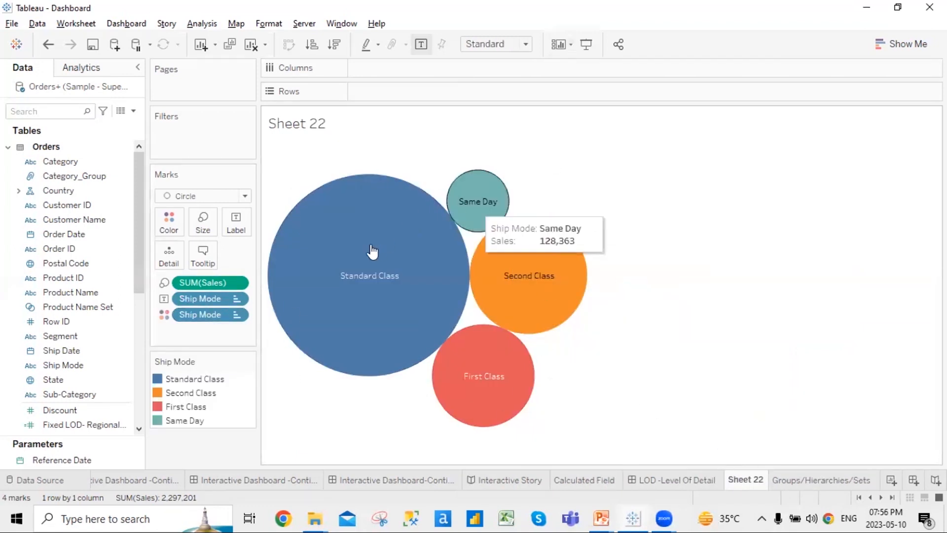
{"action": "right_click", "coordinate": [232, 314]}
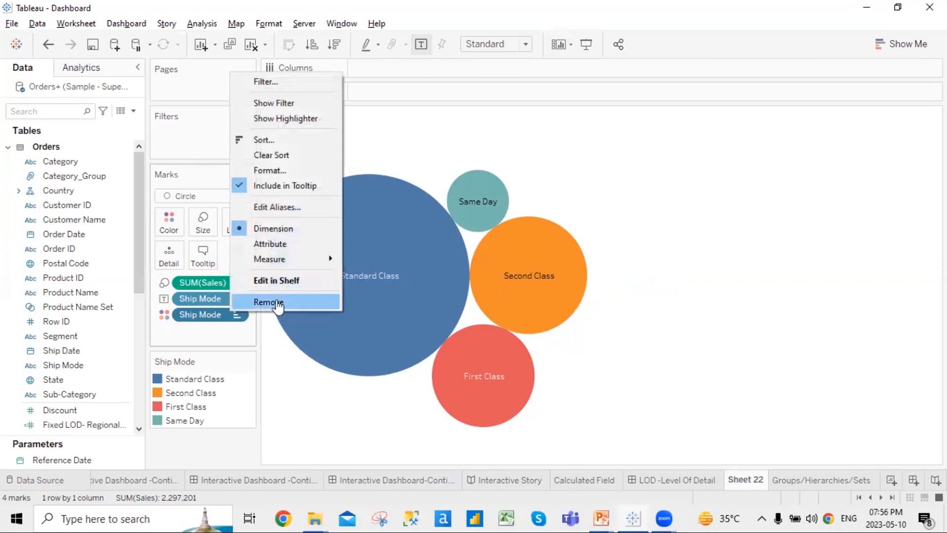
{"action": "left_click", "coordinate": [268, 302]}
{"action": "right_click", "coordinate": [220, 297]}
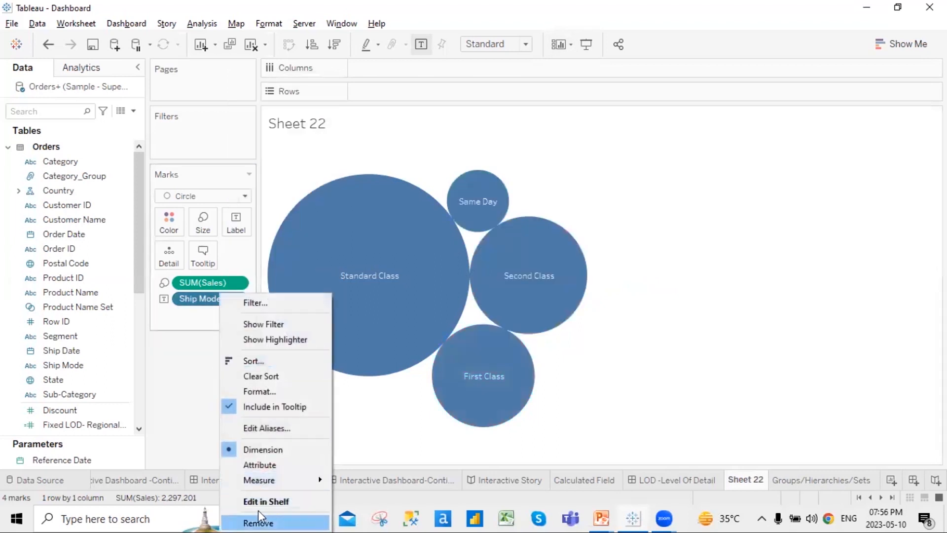
{"action": "left_click", "coordinate": [258, 517]}
{"action": "right_click", "coordinate": [234, 288]}
{"action": "left_click", "coordinate": [586, 379]}
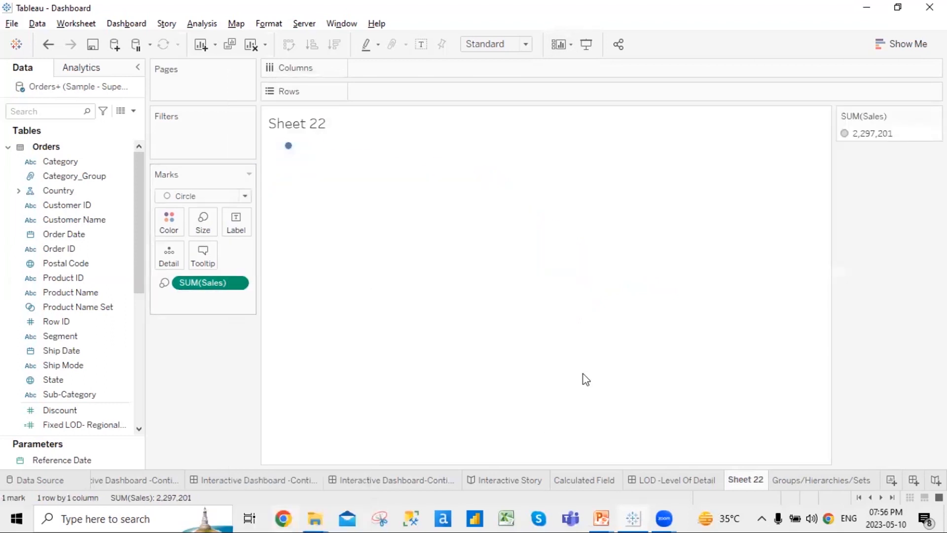
{"action": "key", "text": "Delete"}
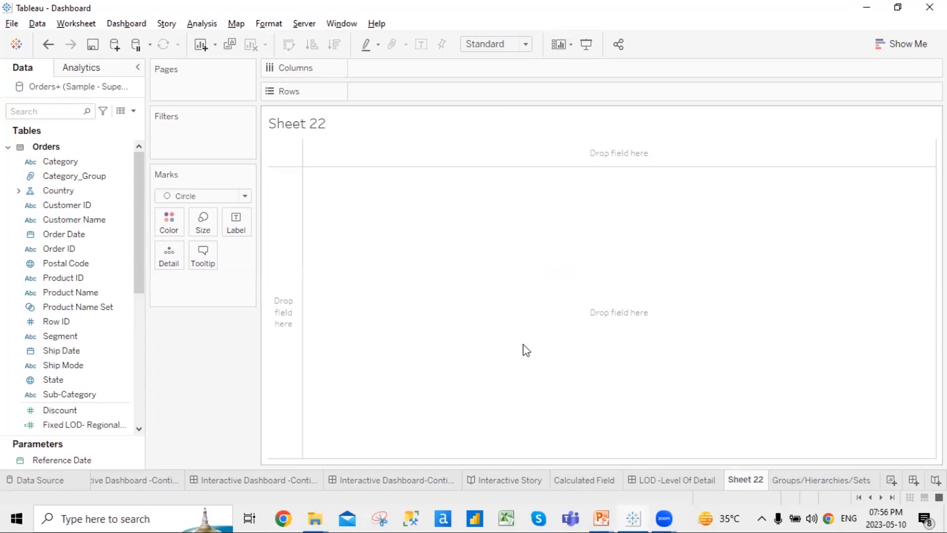
Search the field list for 'sa' and put Sales on Rows as the vertical axis
{"action": "left_click", "coordinate": [42, 112]}
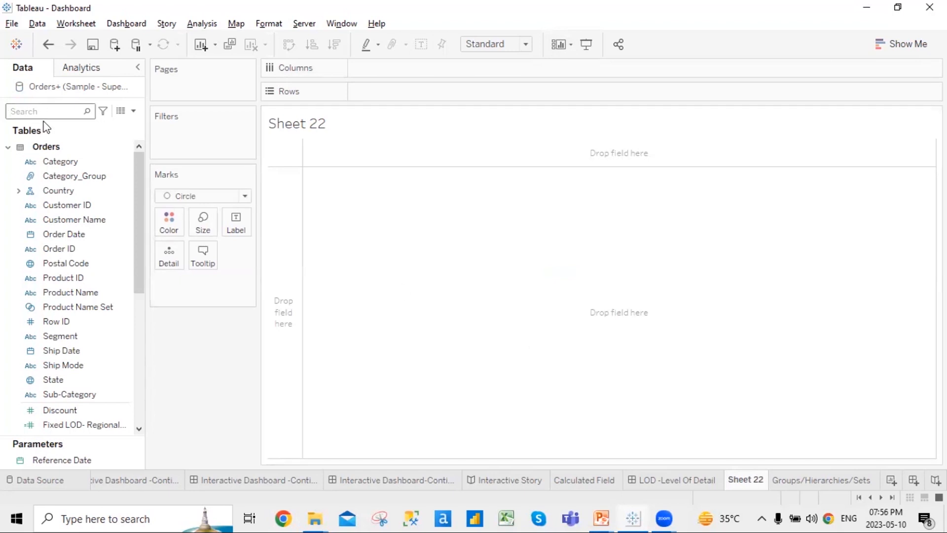
{"action": "type", "text": "sa"}
{"action": "left_click", "coordinate": [69, 188]}
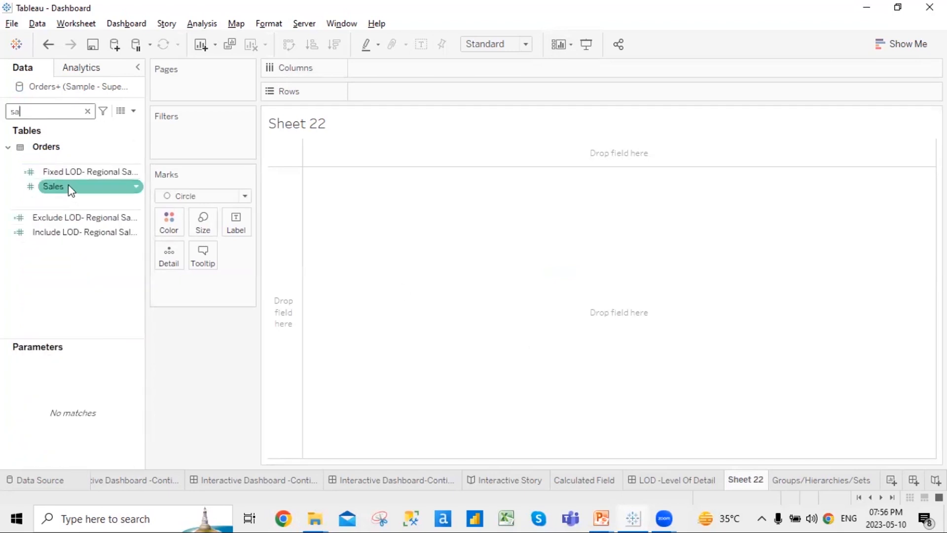
{"action": "left_click_drag", "start_coordinate": [71, 190], "coordinate": [397, 85]}
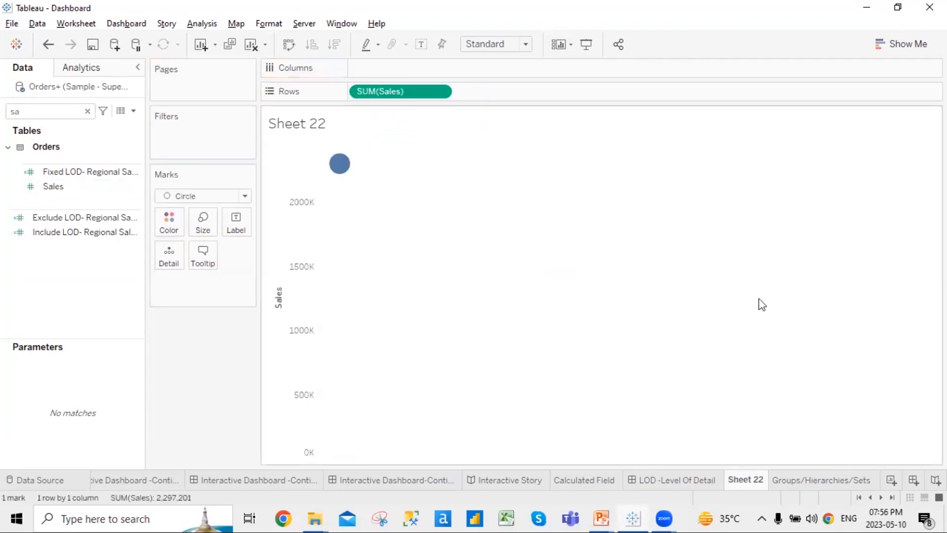
Colour the bar by Segment and switch the marks from circles to bars
{"action": "left_click", "coordinate": [44, 116]}
{"action": "key", "text": "BackSpace"}
{"action": "type", "text": "e"}
{"action": "left_click_drag", "start_coordinate": [55, 176], "coordinate": [164, 227]}
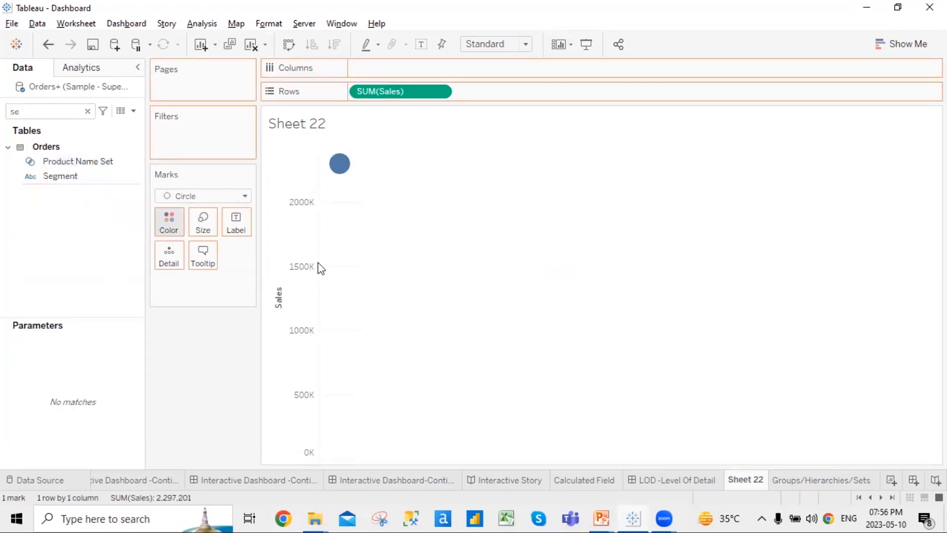
{"action": "left_click", "coordinate": [245, 198]}
{"action": "left_click", "coordinate": [211, 212]}
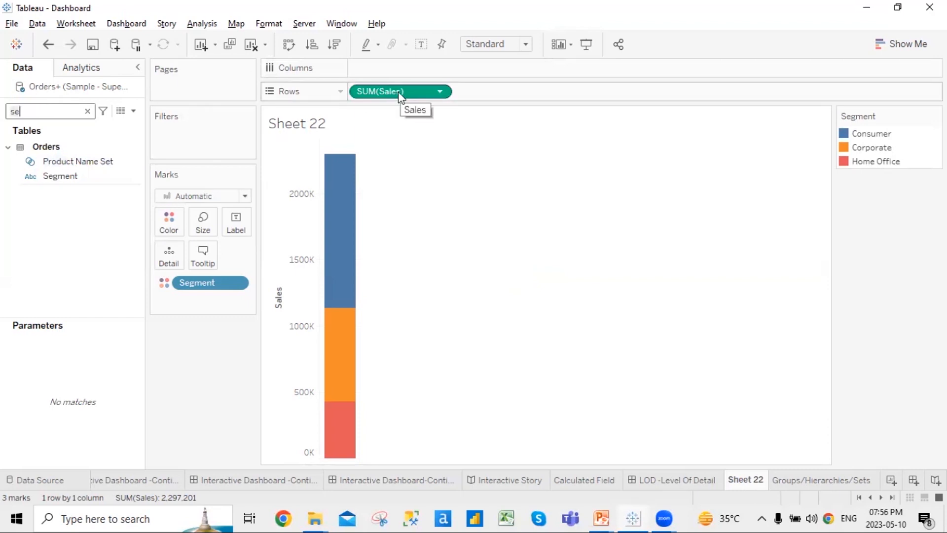
Size the segment bars by SUM(Sales) and fit the chart to Entire View
{"action": "left_click_drag", "start_coordinate": [398, 94], "coordinate": [421, 254]}
{"action": "mouse_move", "coordinate": [337, 441]}
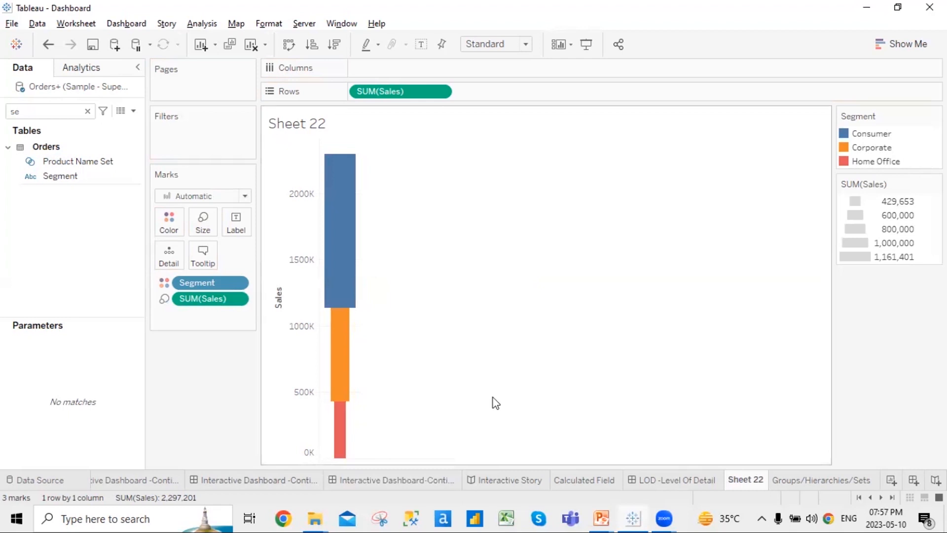
{"action": "left_click", "coordinate": [526, 44]}
{"action": "left_click", "coordinate": [568, 187]}
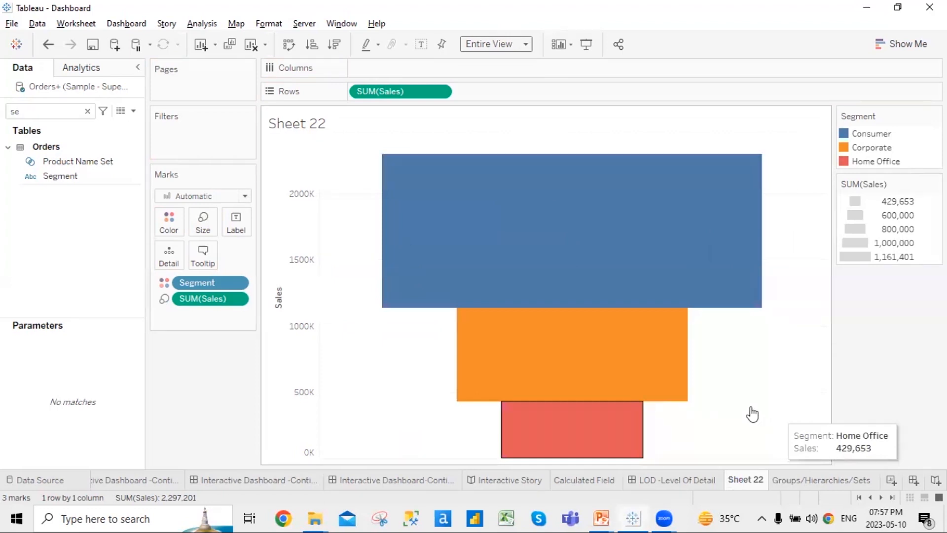
Label each segment with its name and sales: Consumer 1,161,401, Corporate 706,146, Home Office 429,653
{"action": "mouse_move", "coordinate": [184, 482]}
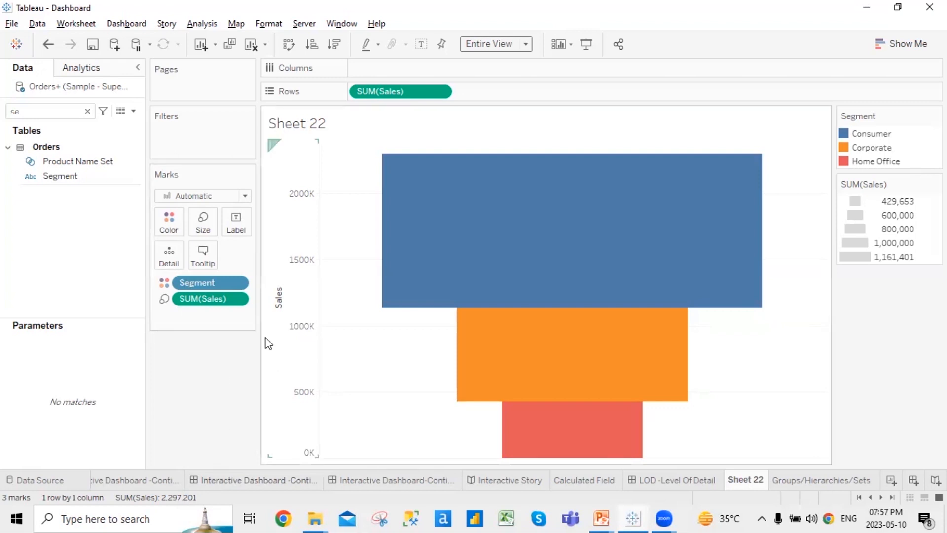
{"action": "left_click", "coordinate": [90, 116]}
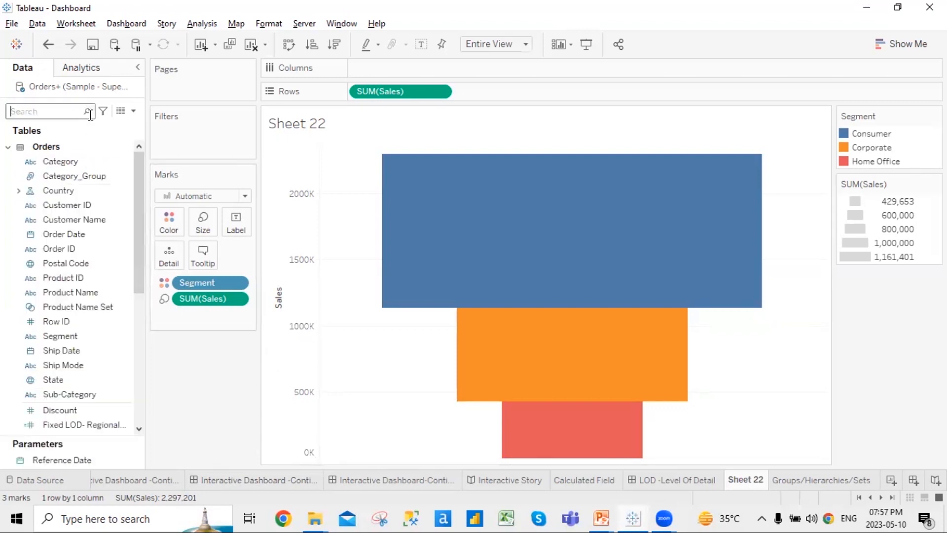
{"action": "left_click_drag", "start_coordinate": [185, 282], "coordinate": [248, 337]}
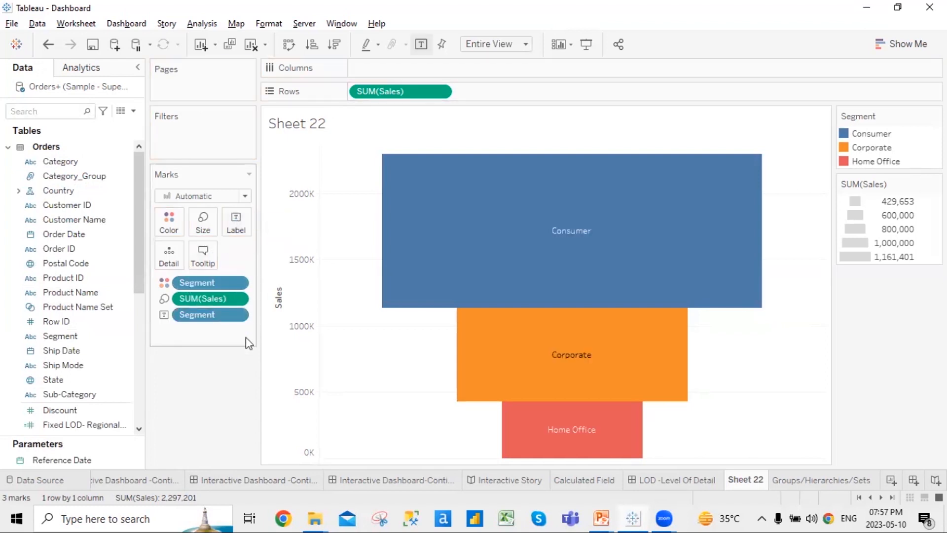
{"action": "left_click_drag", "start_coordinate": [209, 300], "coordinate": [252, 224]}
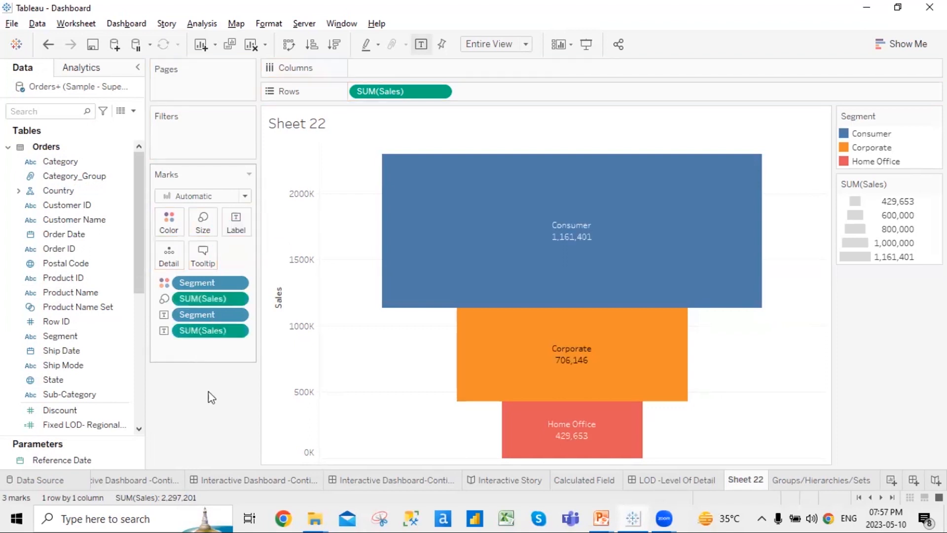